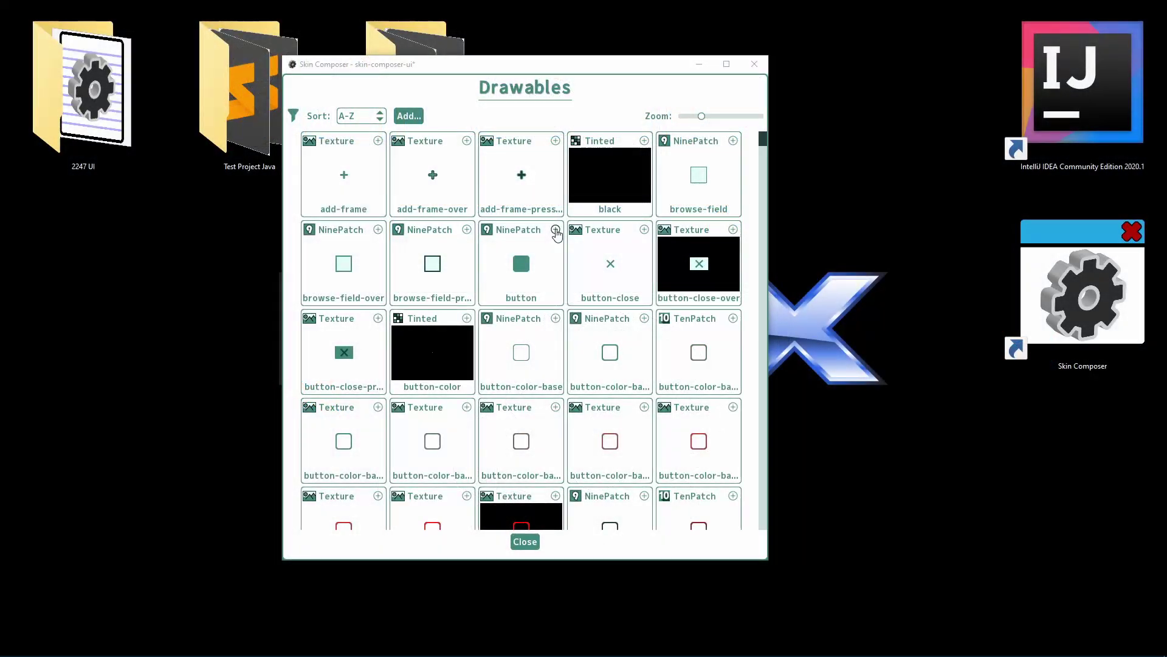
# Step: Hide the button NinePatch drawable, then filter the Drawables list to include hidden drawables
pyautogui.click(555, 230)
pyautogui.click(504, 336)
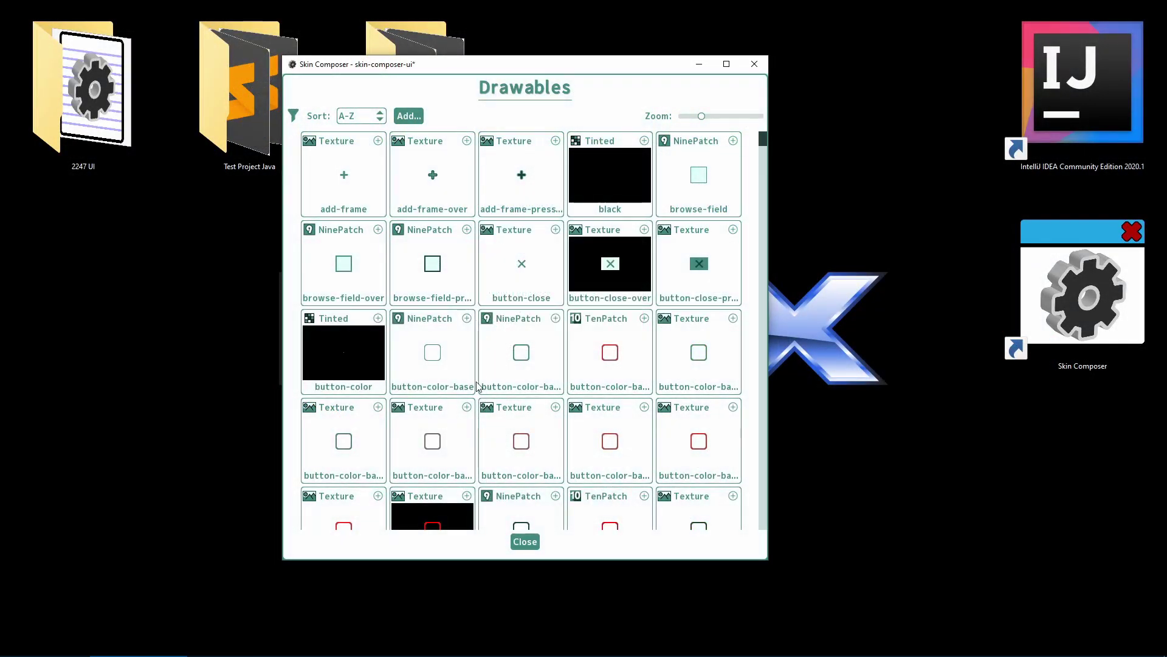
pyautogui.click(293, 115)
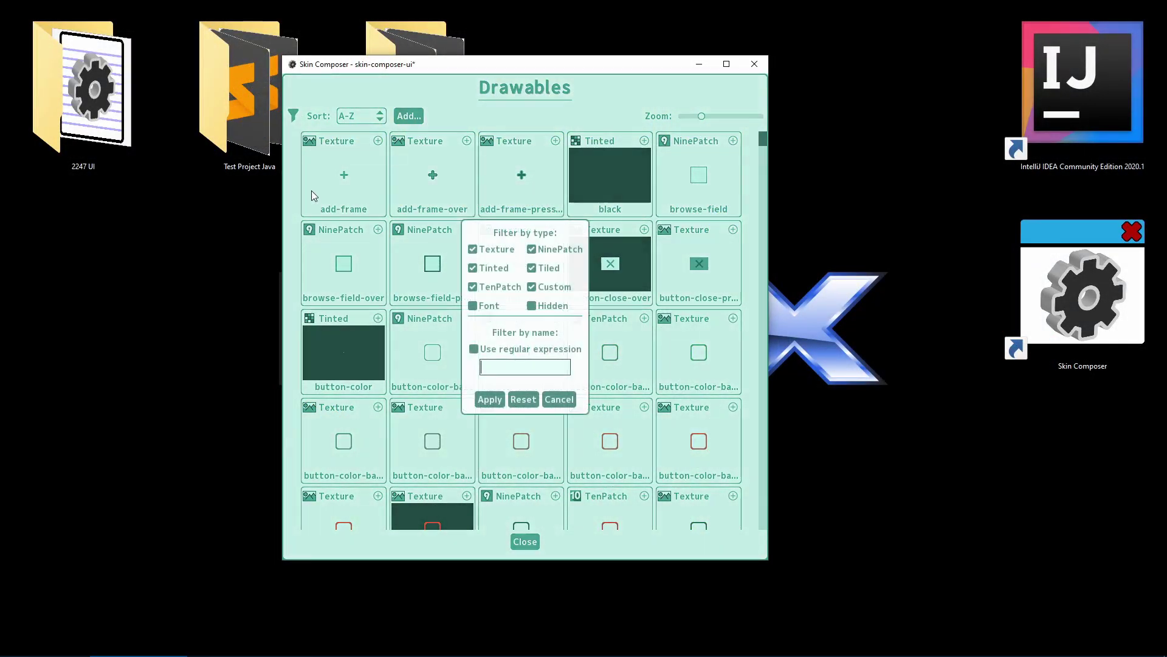
pyautogui.click(532, 306)
pyautogui.click(490, 399)
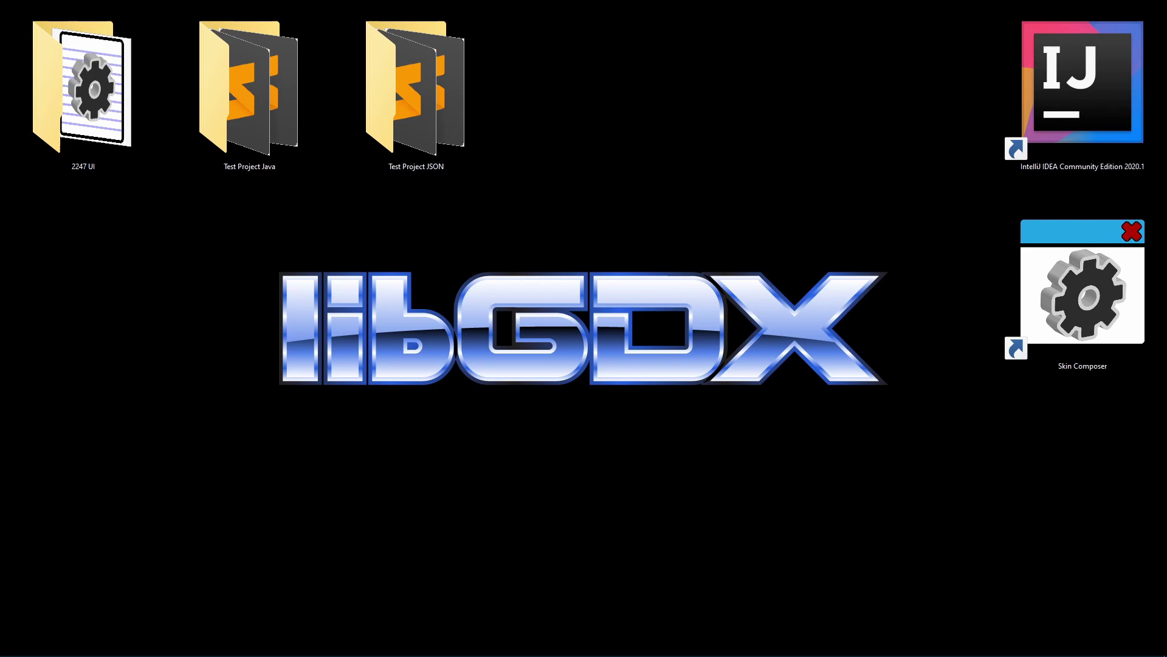
# Step: Open 2247 UI.scmp, set the stage colour to black, and preview the TextButton class
pyautogui.doubleClick(108, 115)
pyautogui.doubleClick(356, 354)
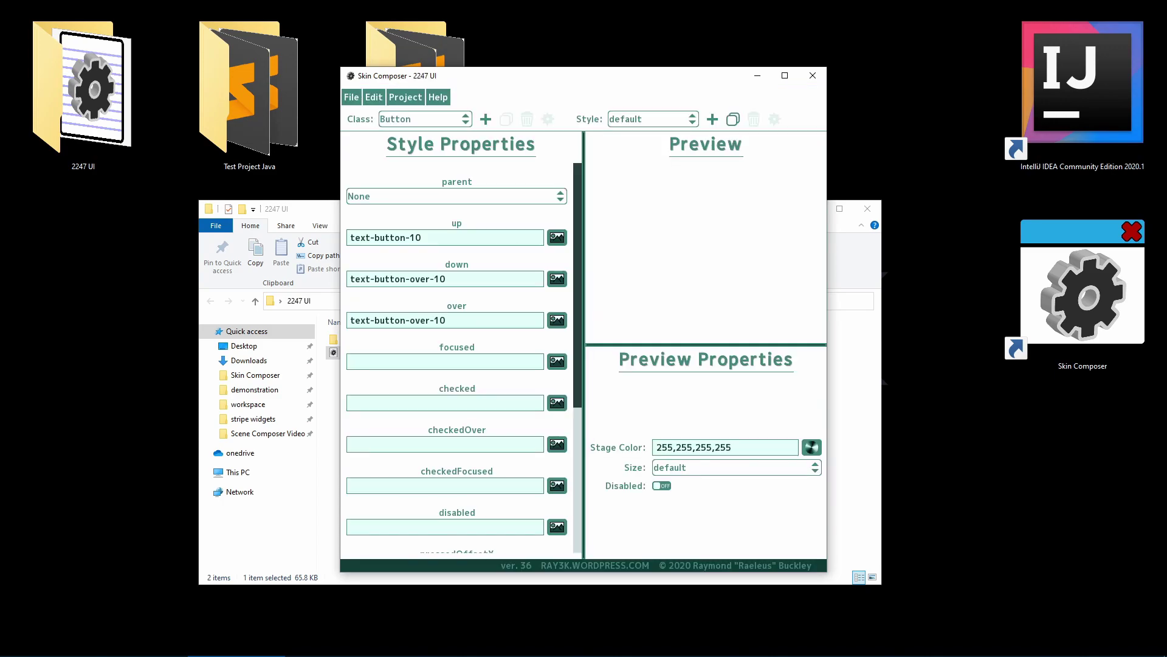
pyautogui.click(732, 449)
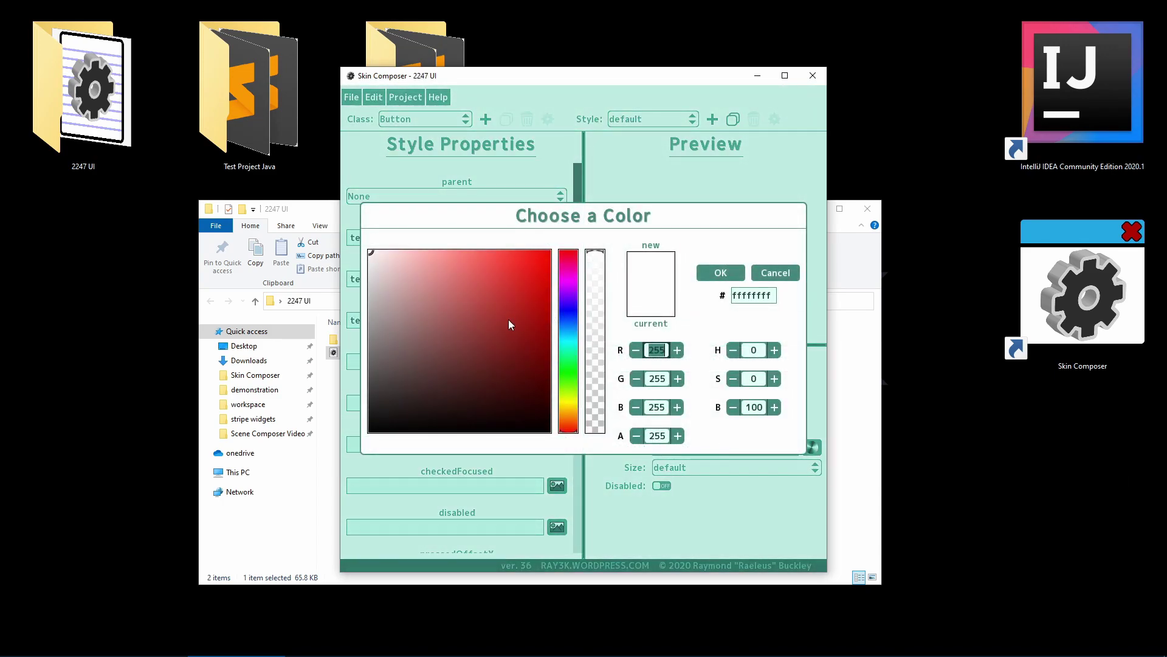
pyautogui.click(369, 431)
pyautogui.click(719, 273)
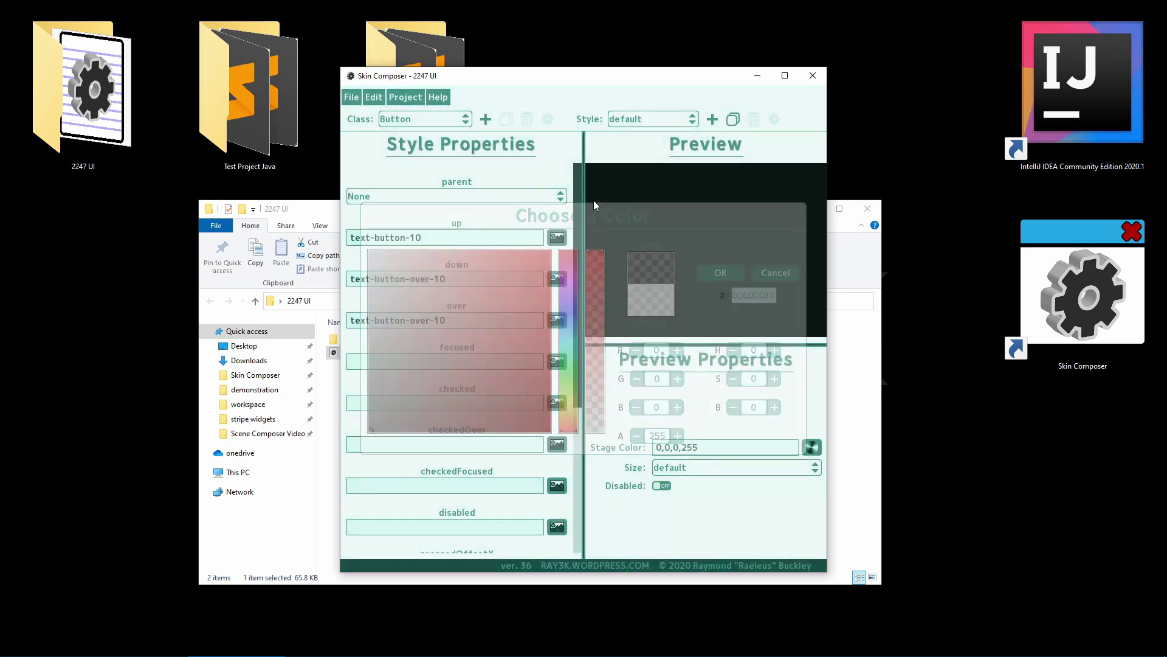
pyautogui.click(408, 125)
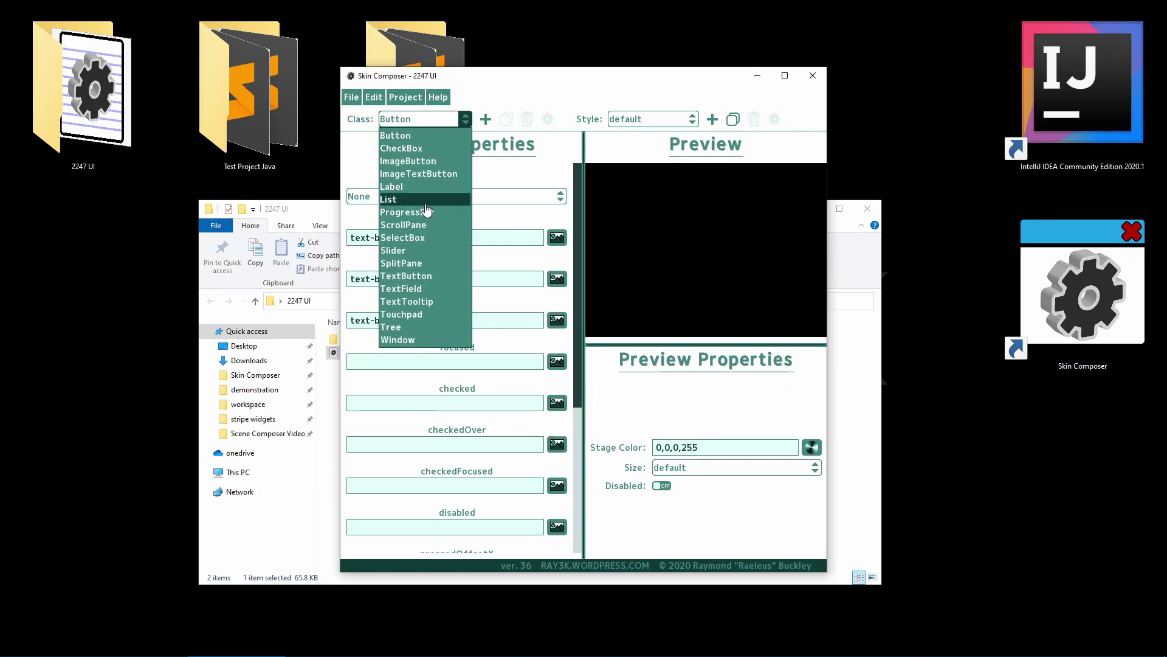
pyautogui.click(407, 275)
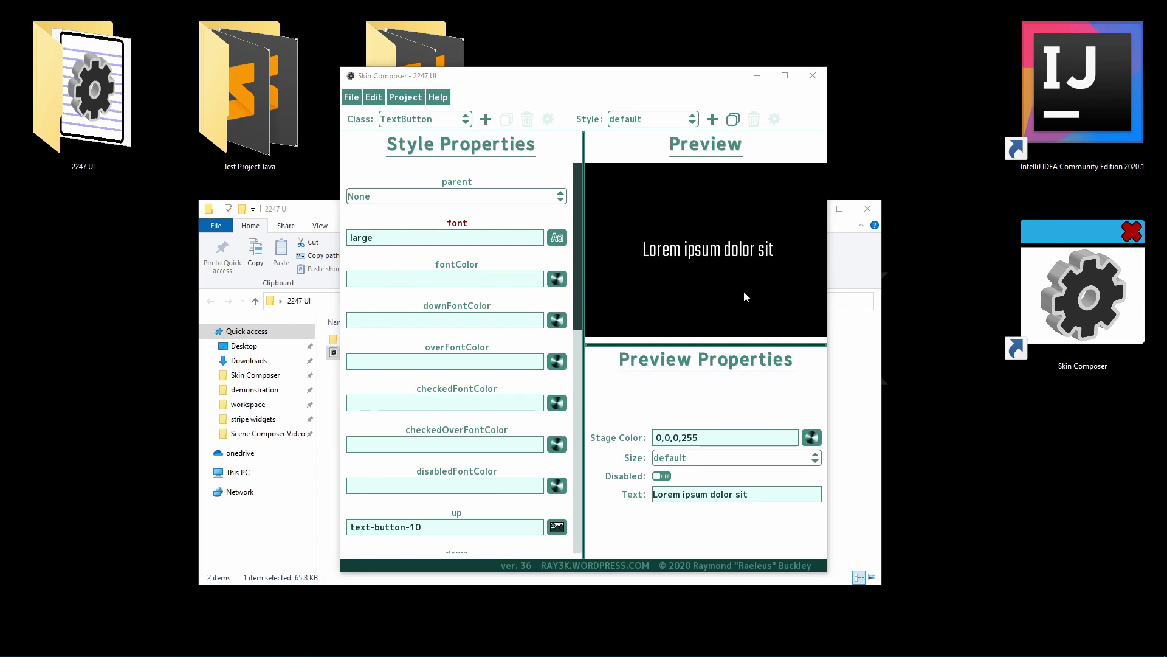
# Step: Switch to the Scene Composer from the Project menu
pyautogui.click(406, 97)
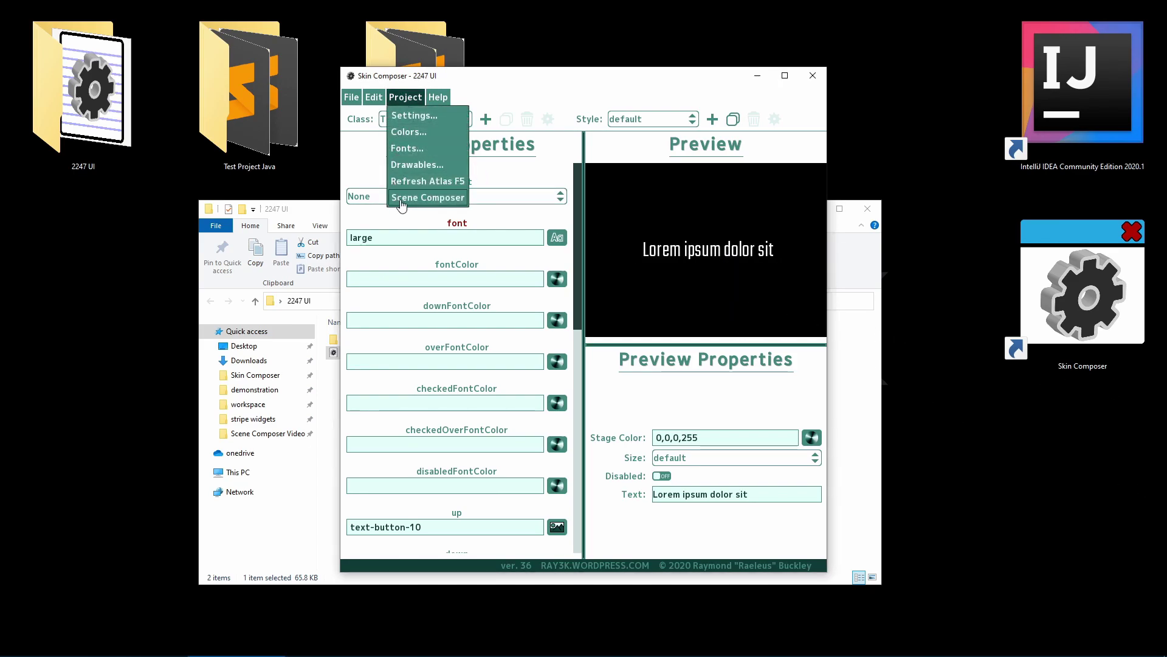
pyautogui.click(434, 200)
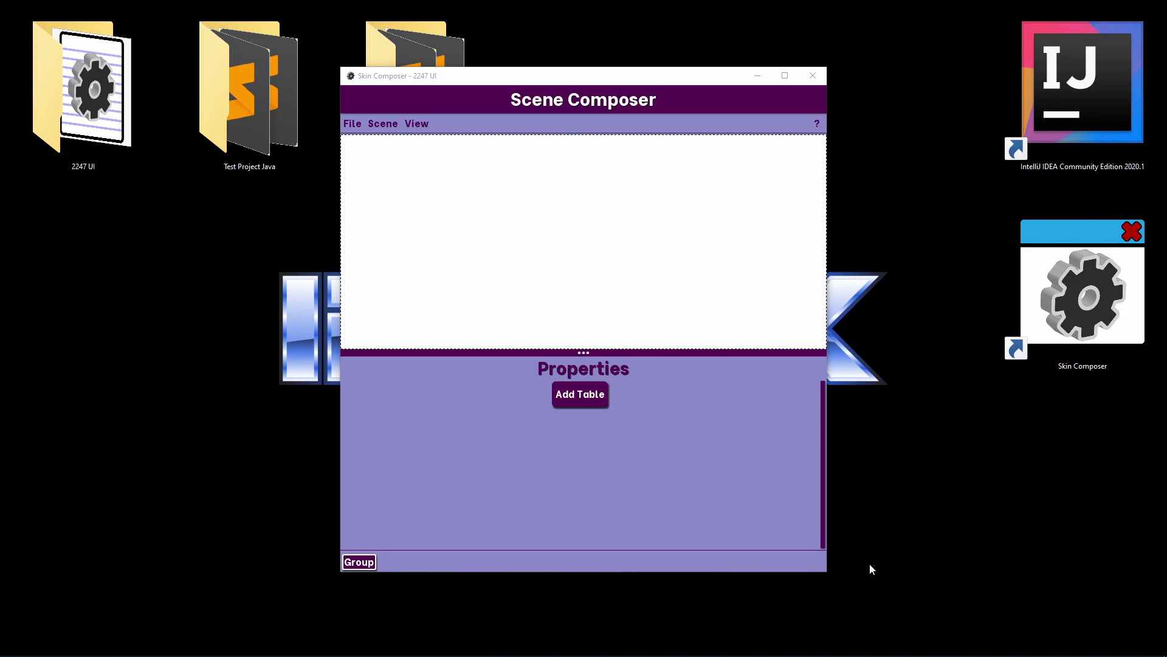
pyautogui.click(351, 124)
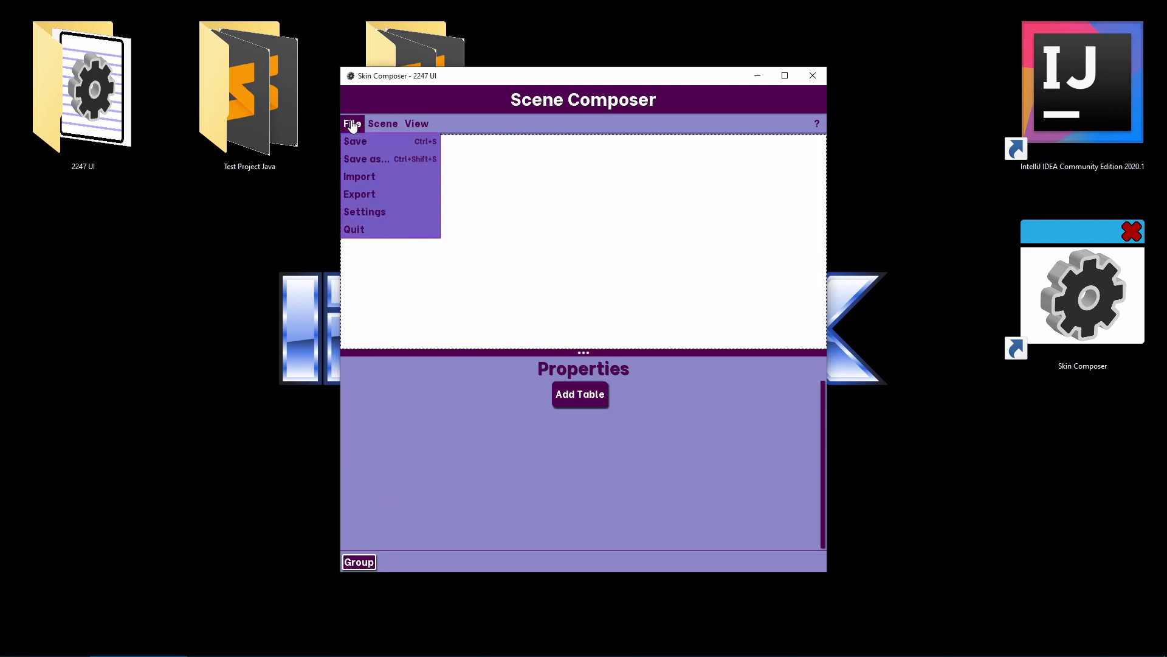
pyautogui.click(376, 159)
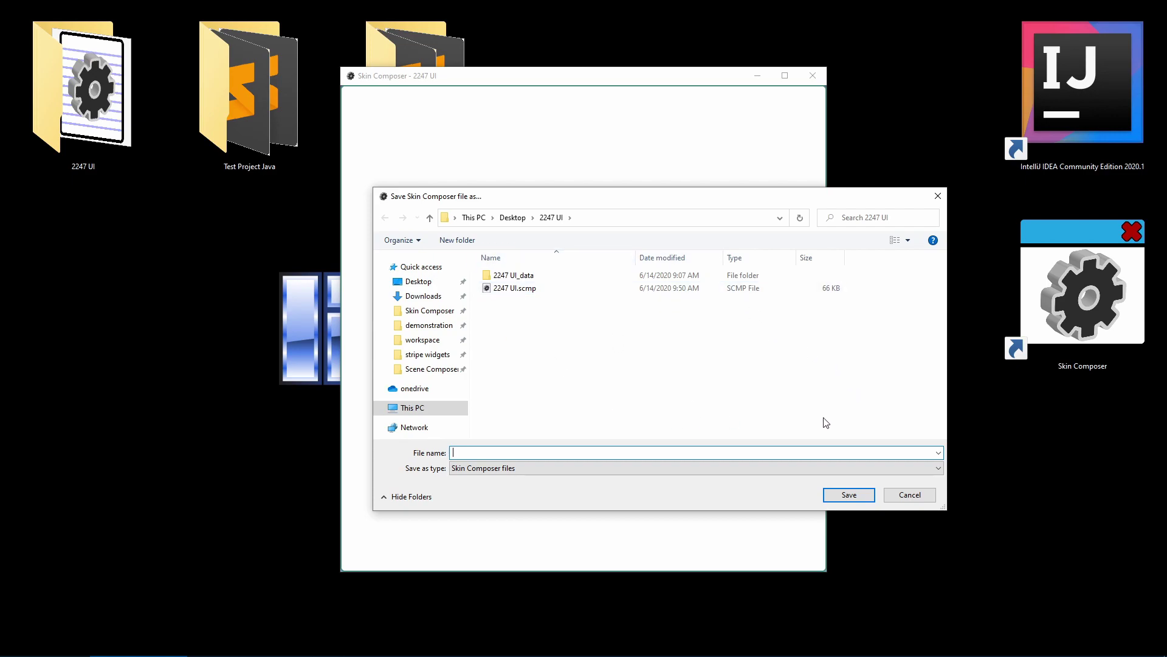
pyautogui.click(910, 495)
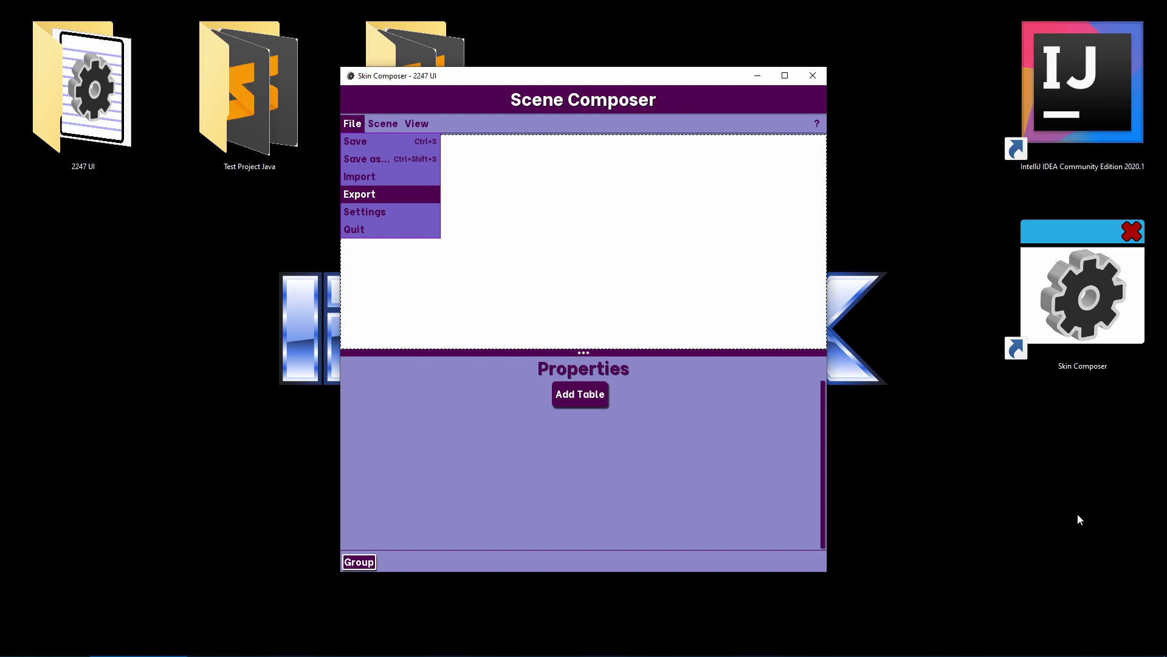
pyautogui.click(1078, 519)
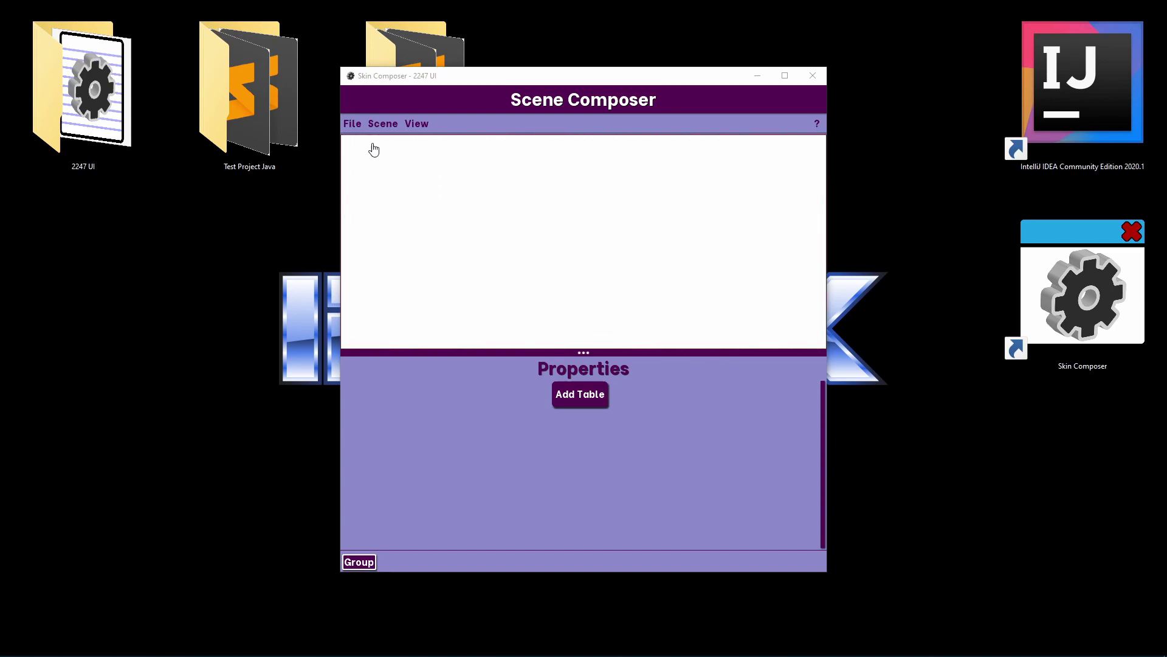
pyautogui.click(352, 123)
pyautogui.click(368, 195)
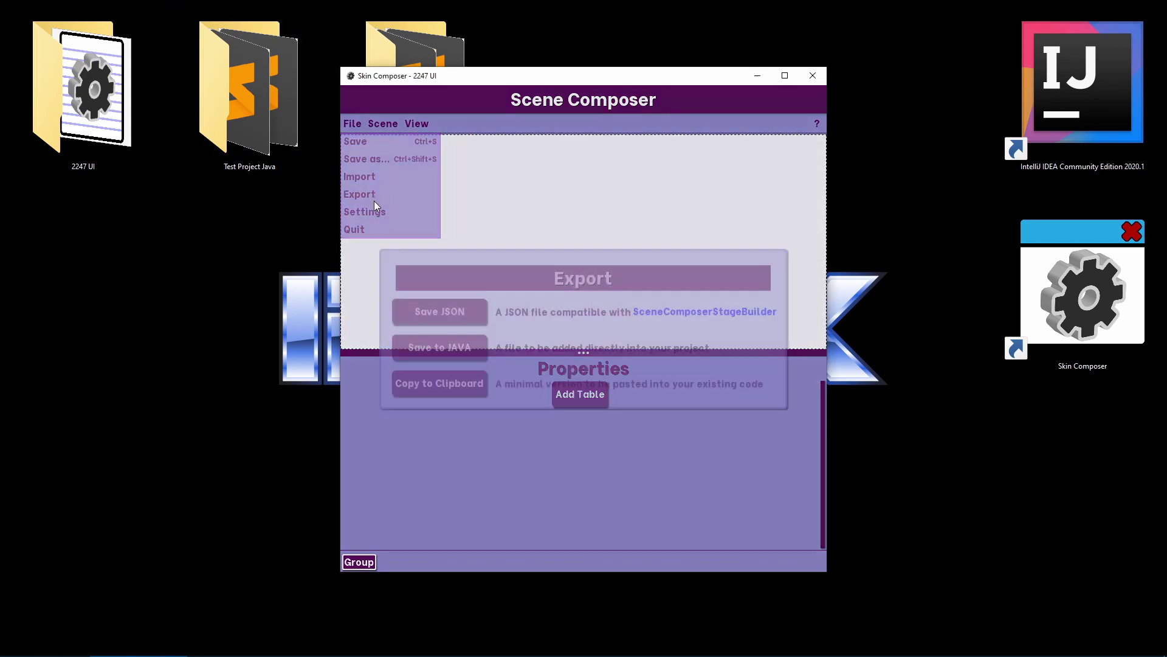
pyautogui.click(494, 201)
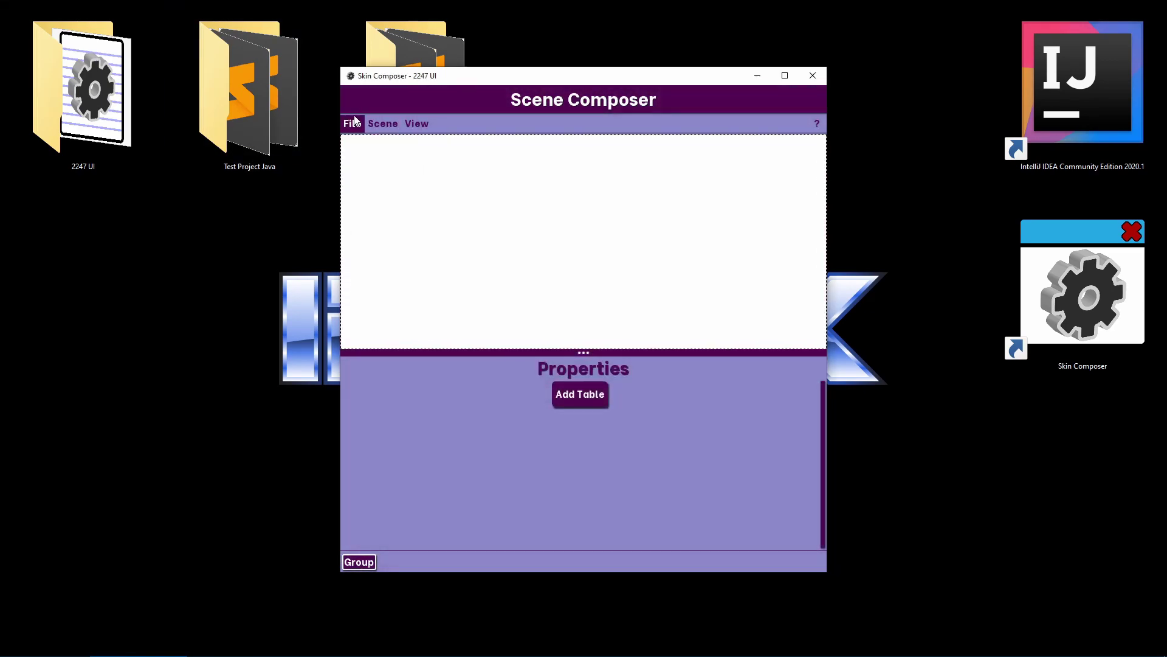
pyautogui.click(353, 124)
pyautogui.click(386, 180)
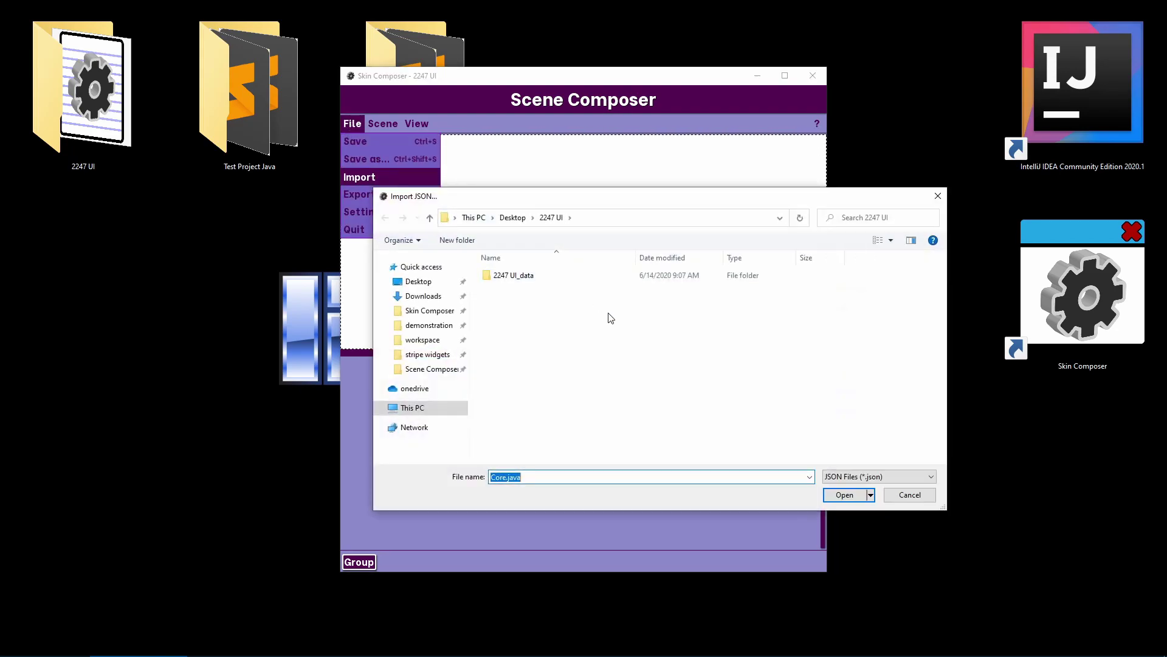
pyautogui.click(921, 500)
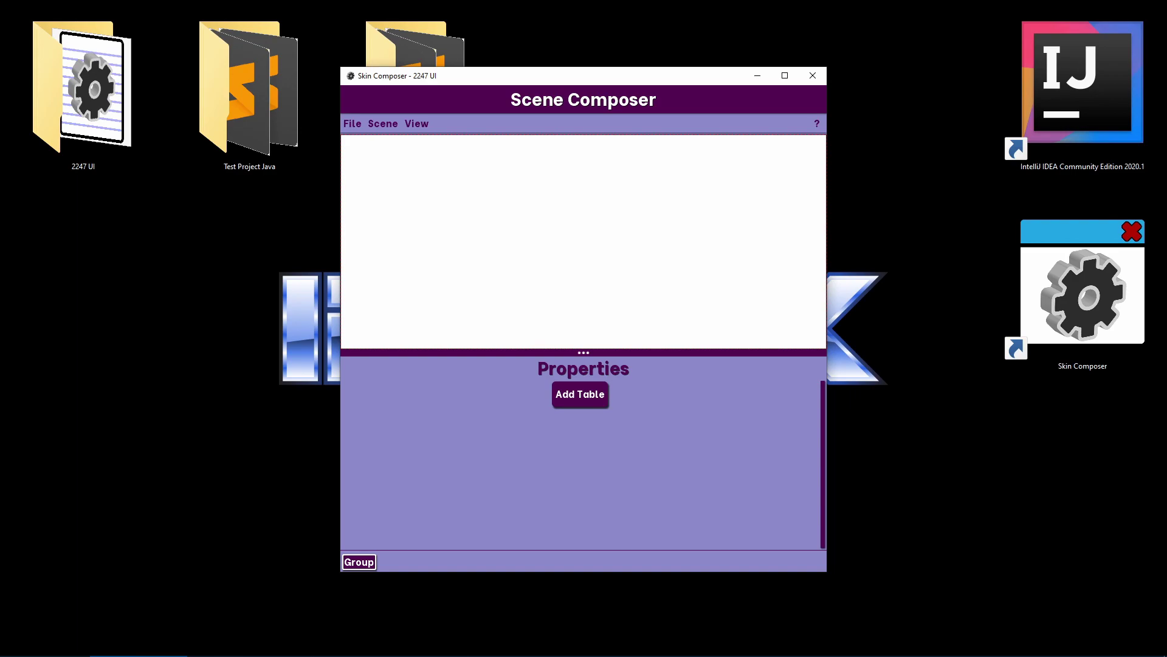
pyautogui.click(390, 129)
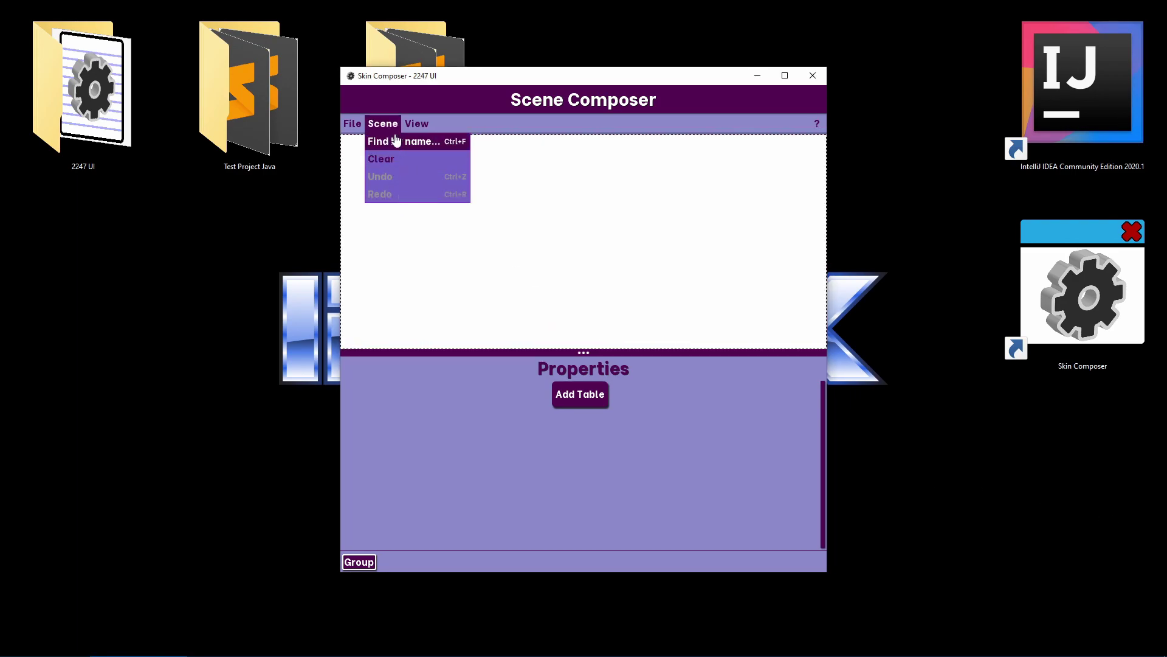
pyautogui.click(417, 124)
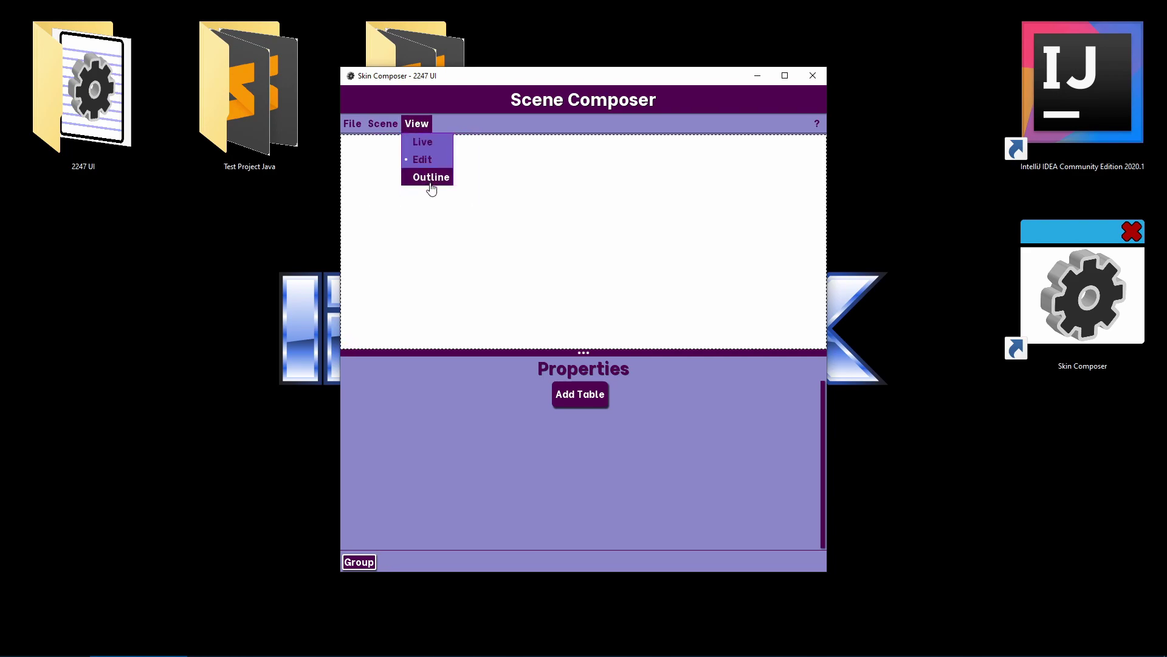
pyautogui.click(638, 214)
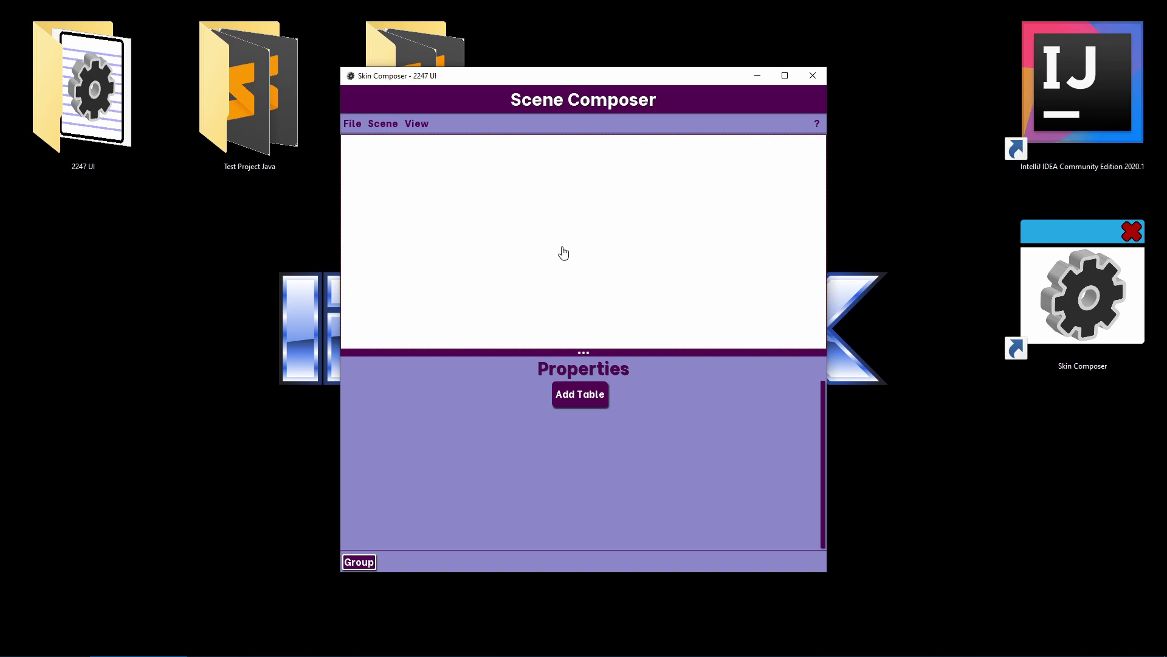
# Step: Add a new 1x1 table to the scene's root group
pyautogui.click(584, 254)
pyautogui.click(579, 395)
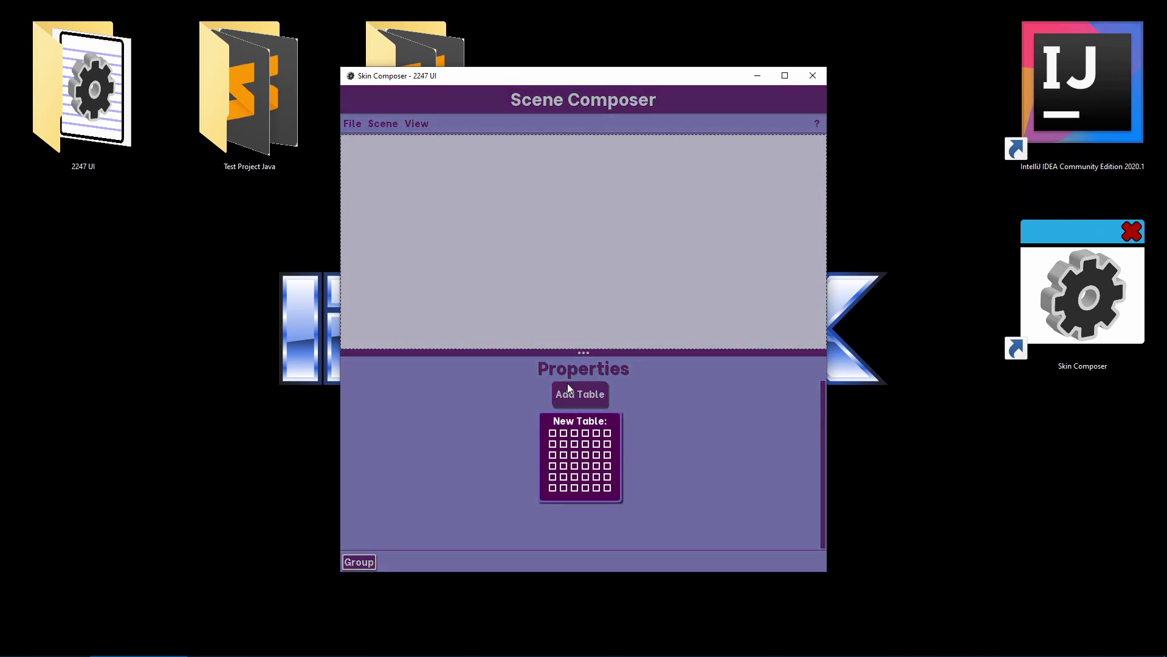
pyautogui.click(716, 485)
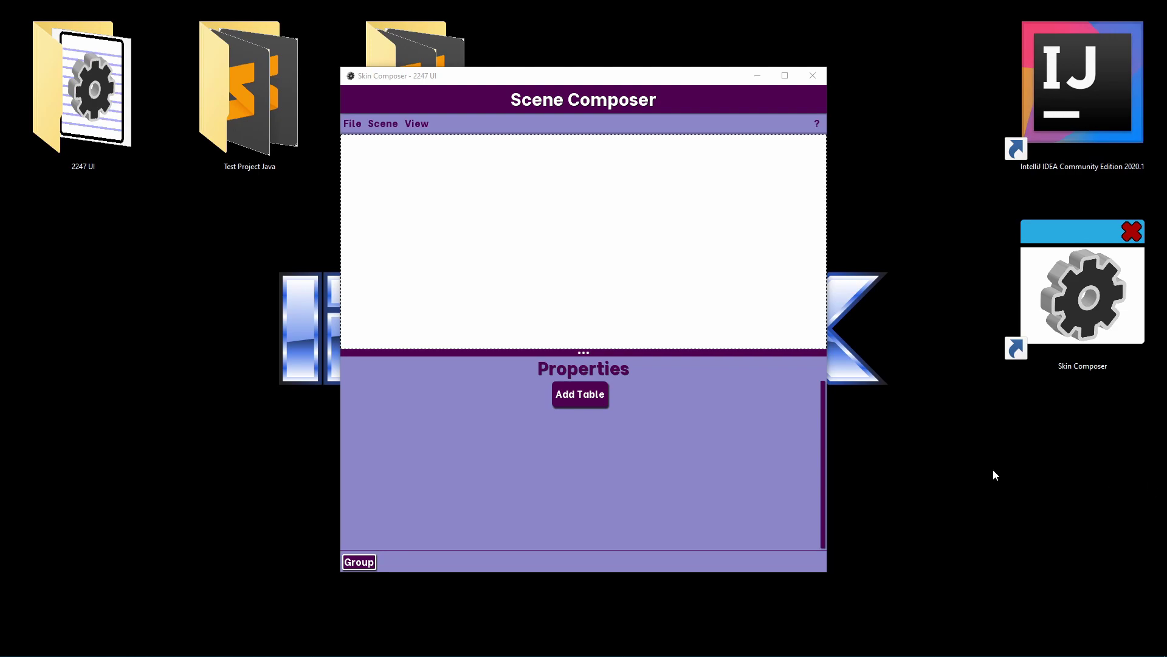
pyautogui.click(579, 406)
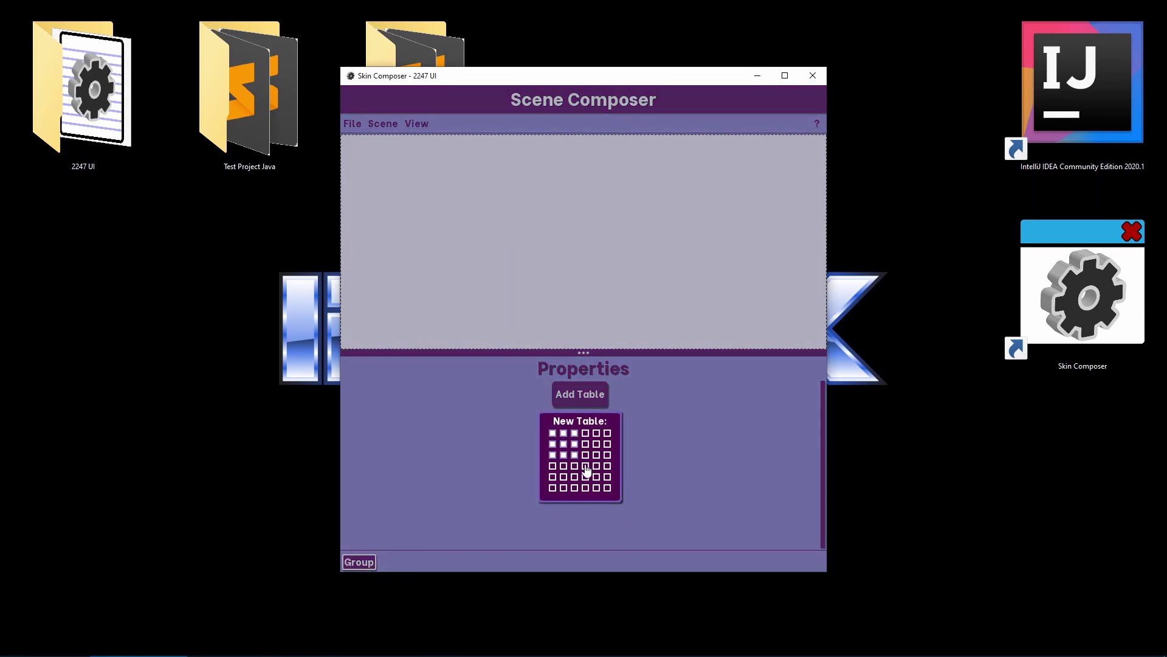
pyautogui.click(553, 433)
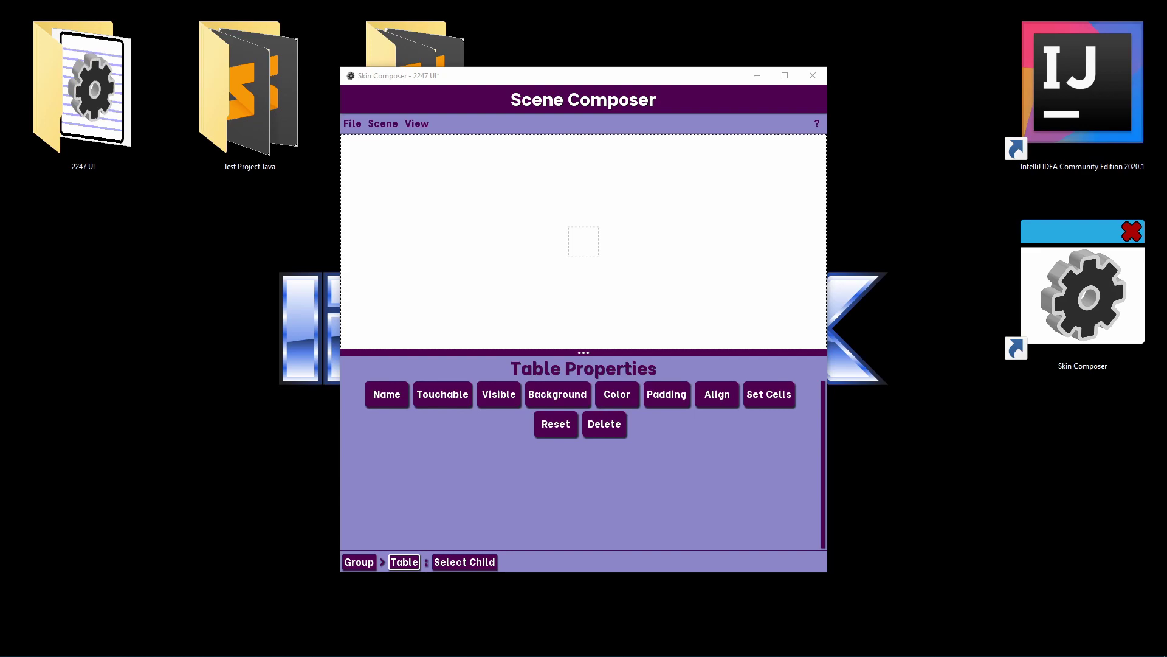
# Step: Set the table background to the bg drawable, the earth-from-space image
pyautogui.click(558, 404)
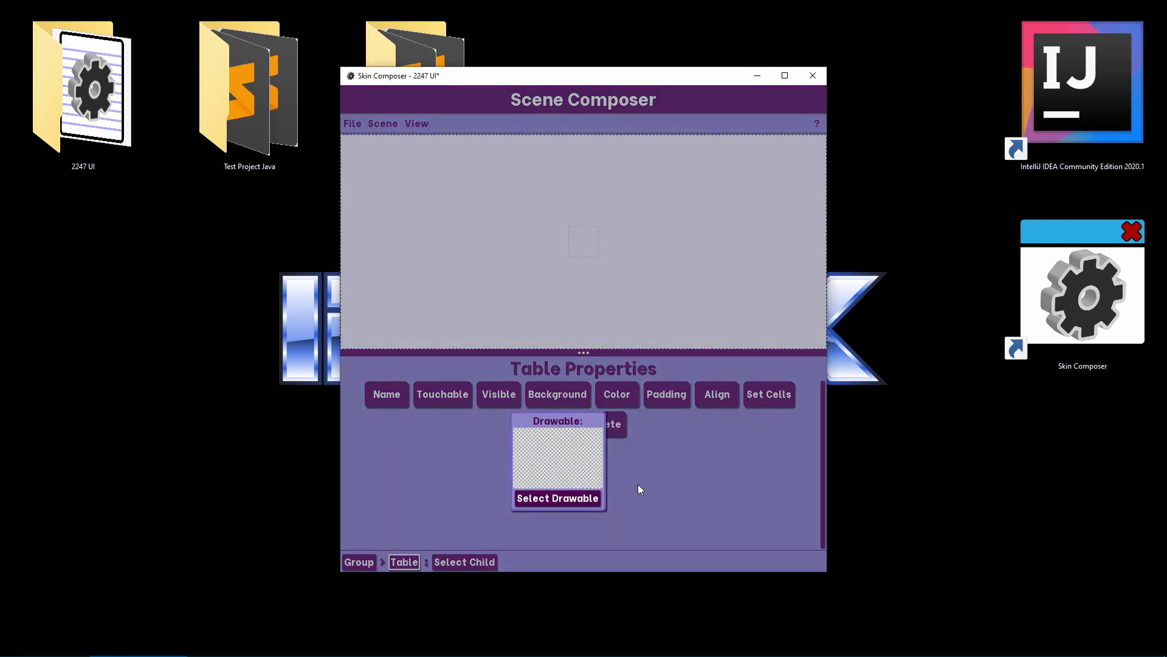
pyautogui.click(573, 499)
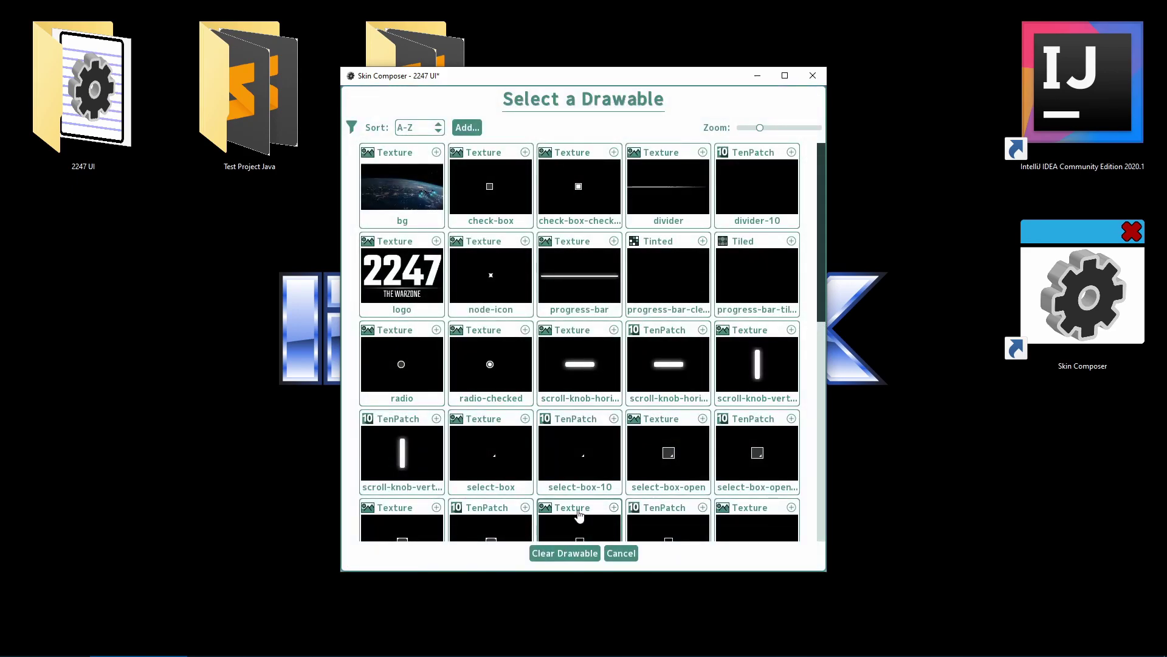
pyautogui.click(402, 198)
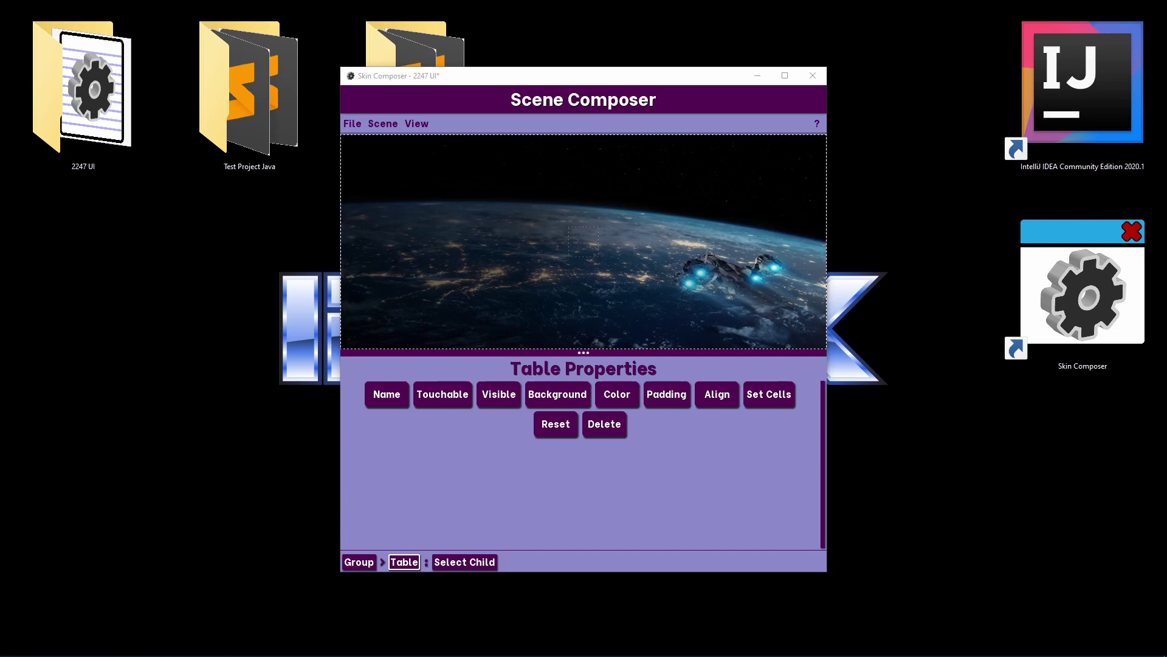
# Step: Select the table's single empty cell, Cell (0,0), to show its properties
pyautogui.click(455, 563)
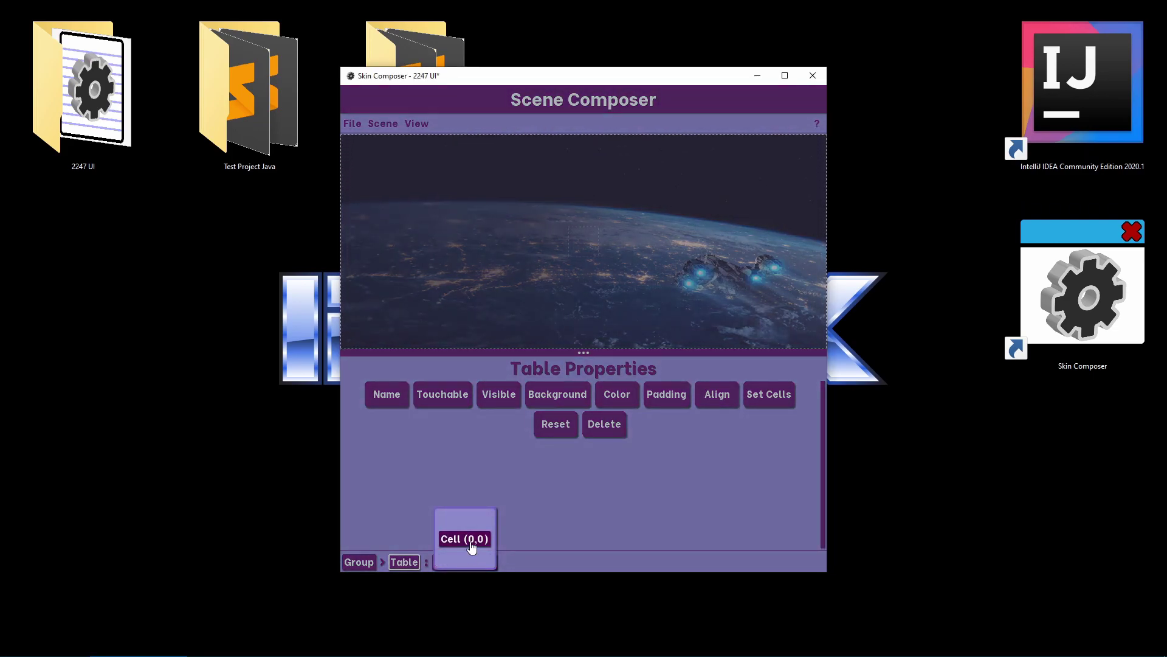
pyautogui.click(470, 542)
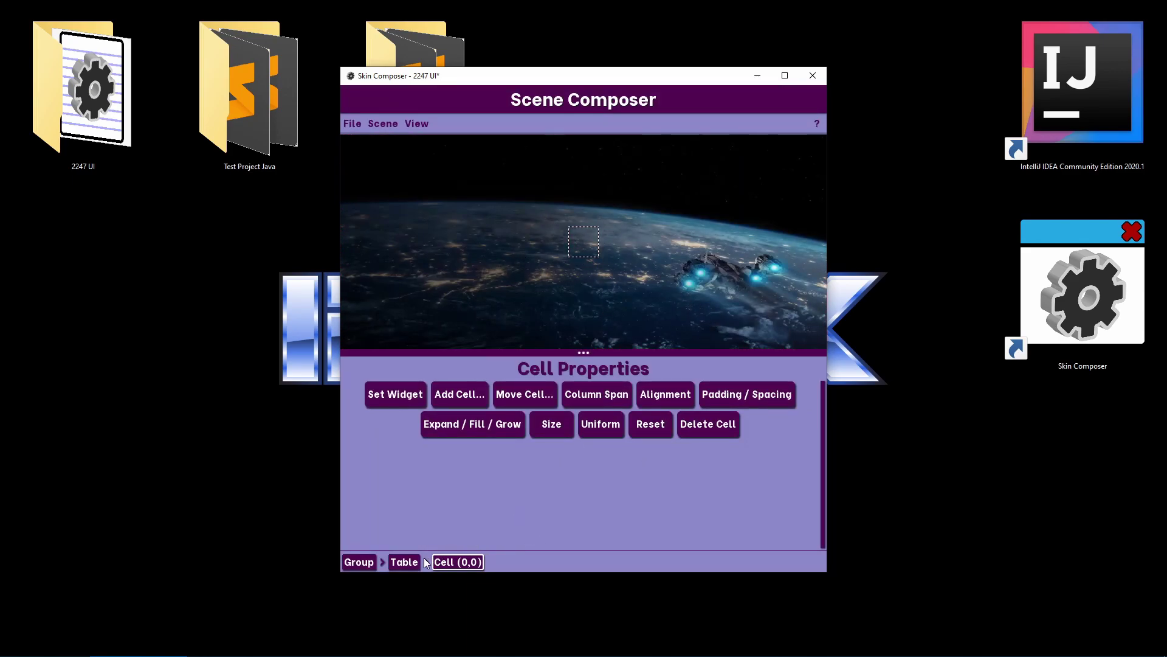
pyautogui.click(409, 564)
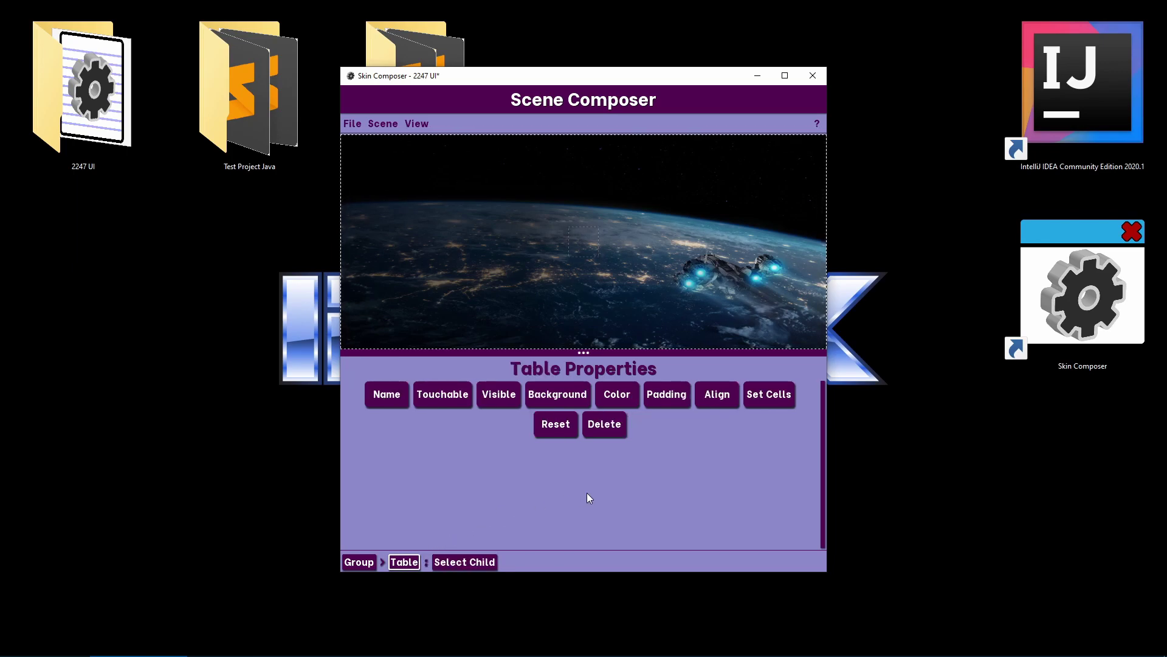
pyautogui.click(589, 245)
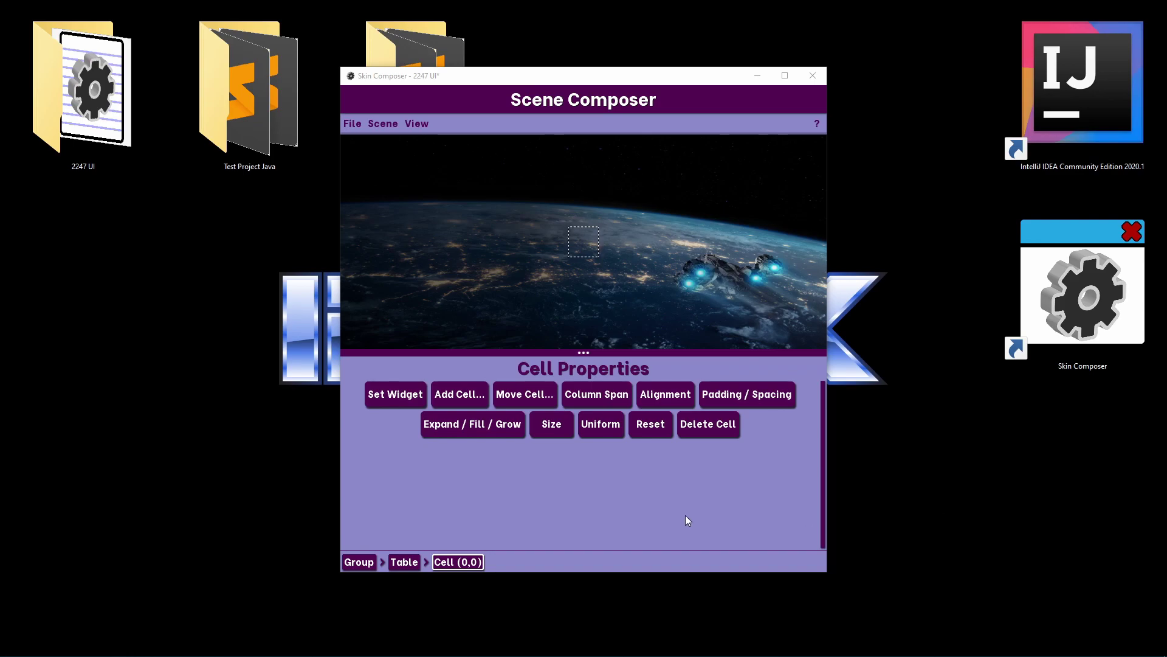
# Step: Place a TextButton labelled 'Single-Player Campaign' in cell (0,0)
pyautogui.click(388, 400)
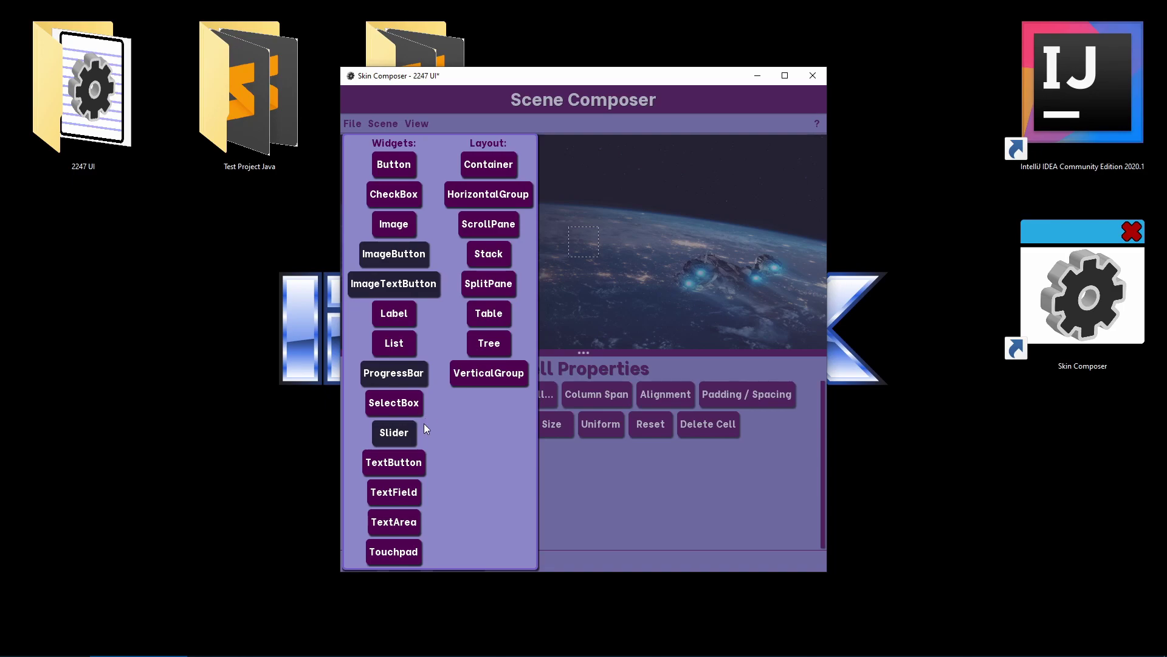
pyautogui.click(404, 468)
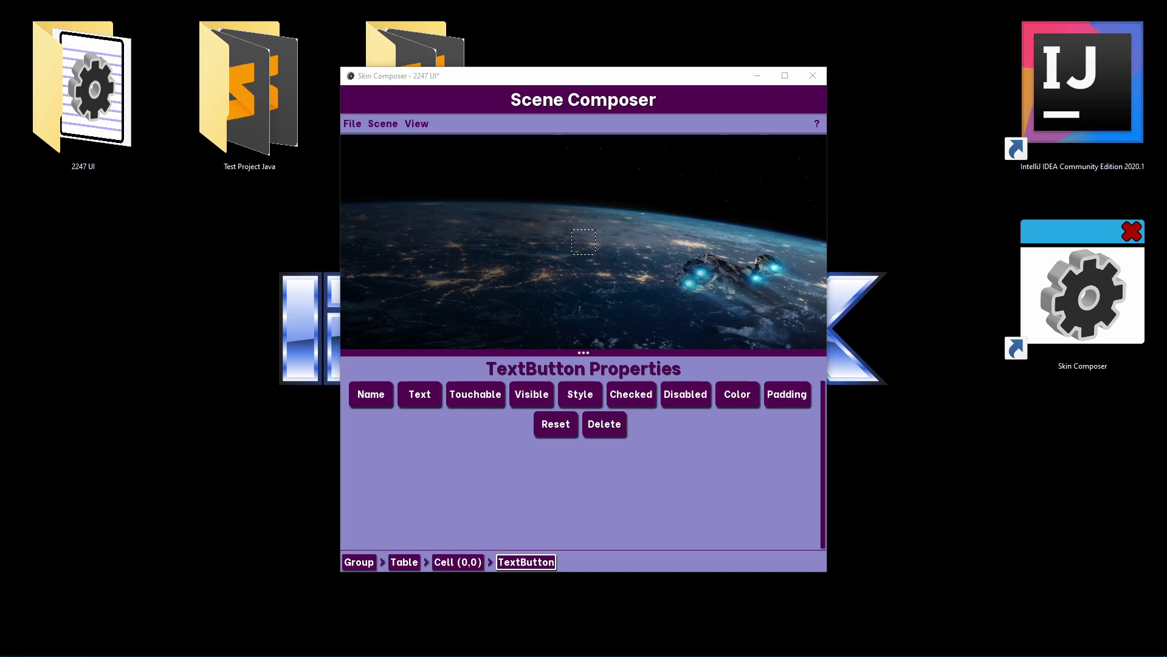
pyautogui.click(431, 406)
pyautogui.write('Single-Player')
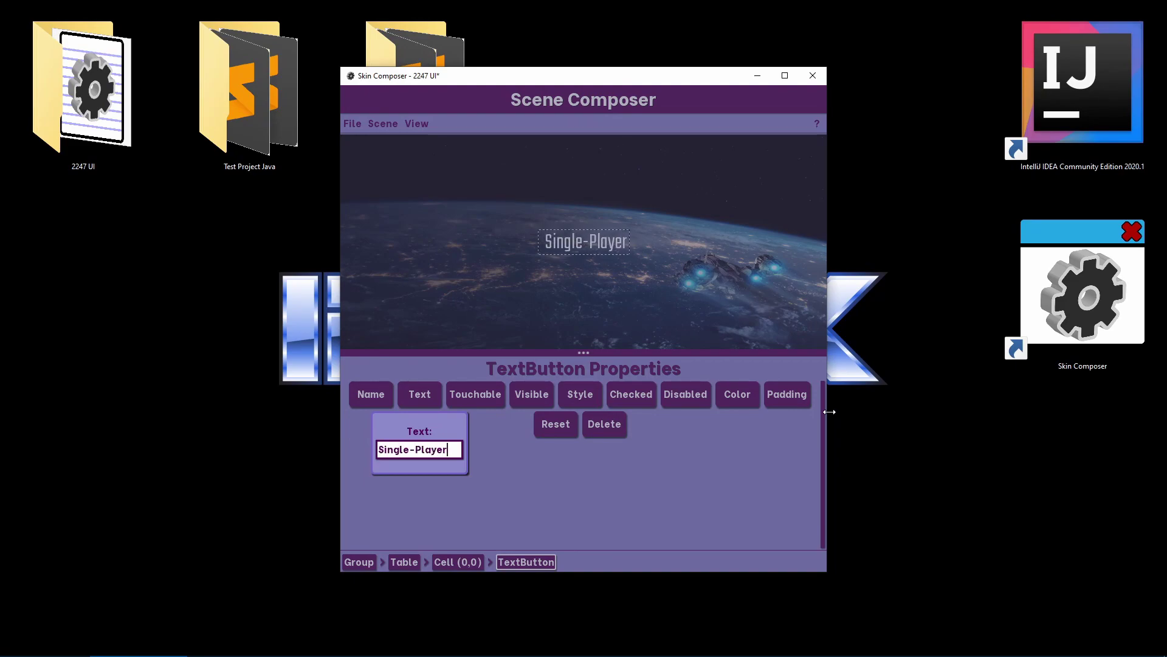
pyautogui.write(' Campaig')
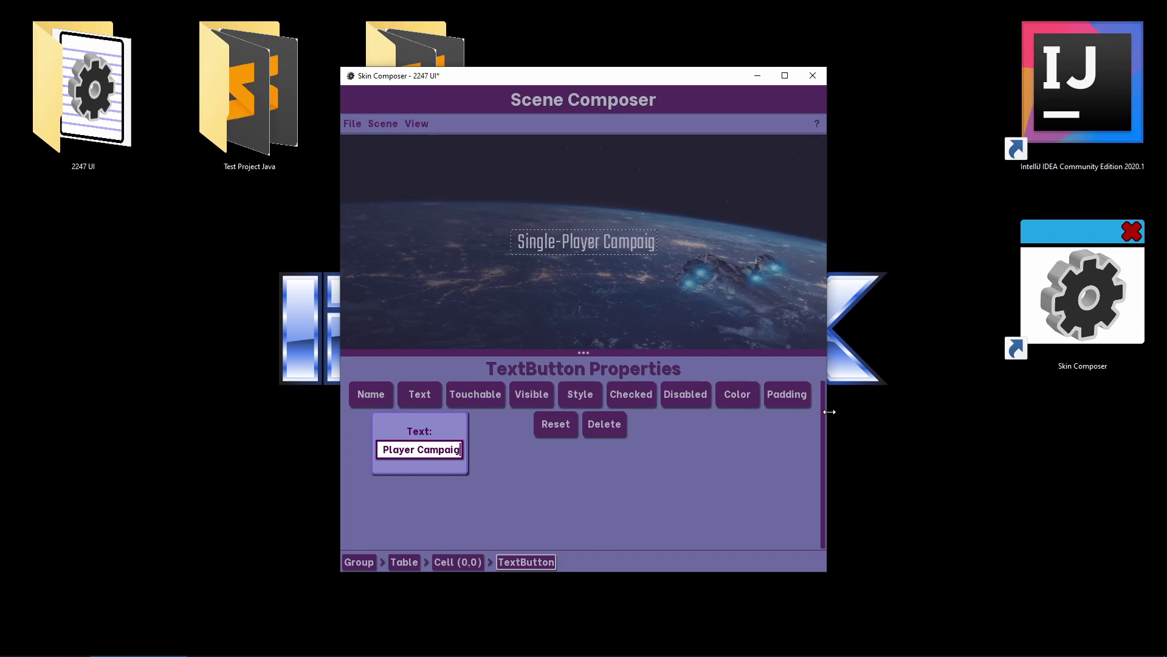
pyautogui.write('n')
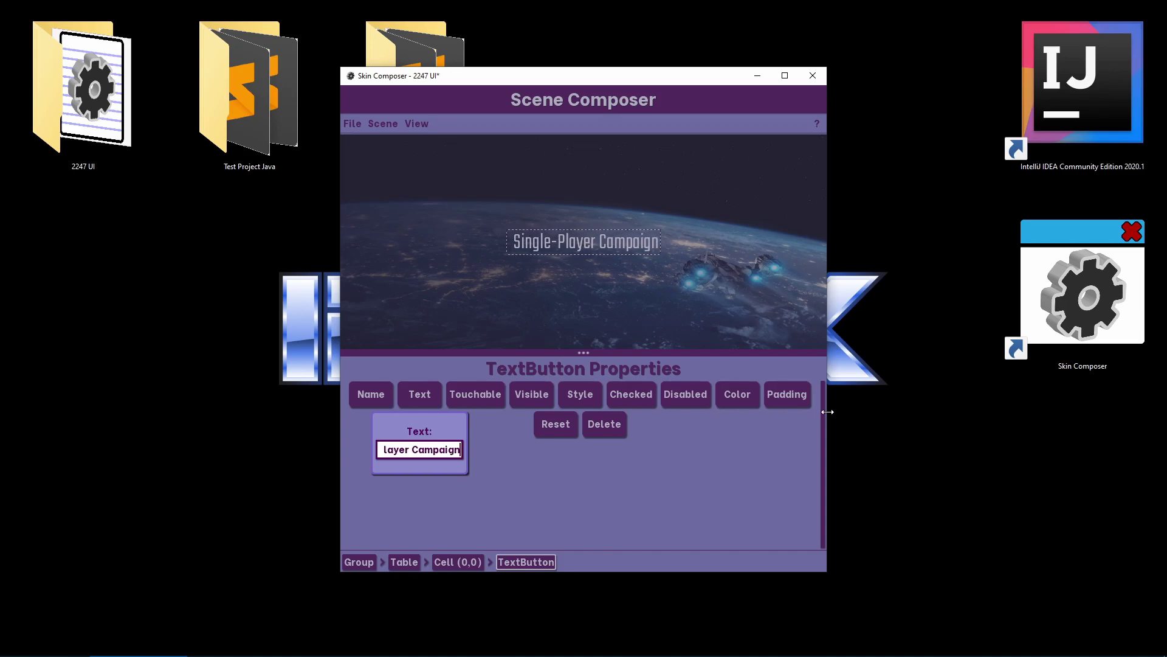
pyautogui.press('Return')
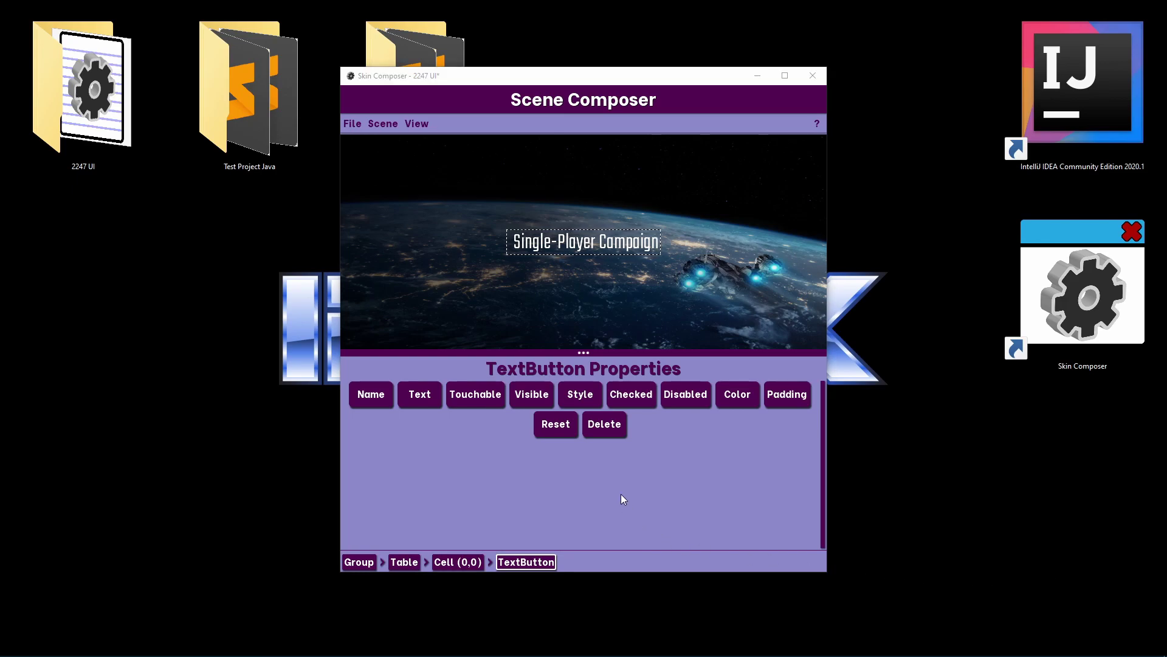
pyautogui.click(576, 397)
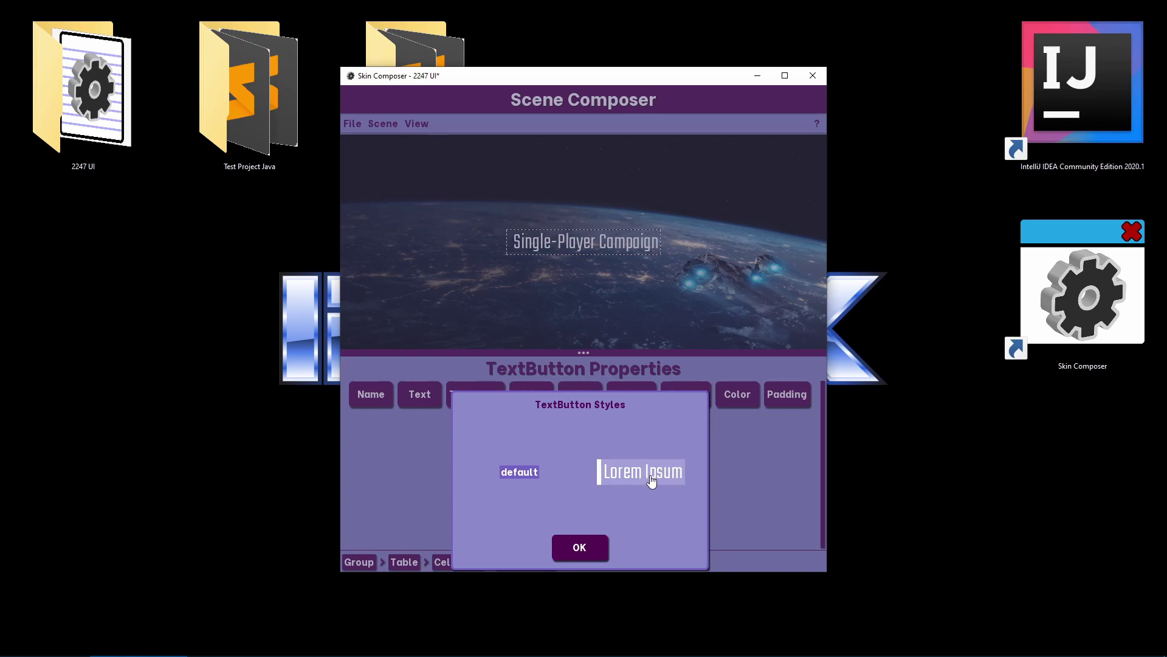
pyautogui.click(580, 549)
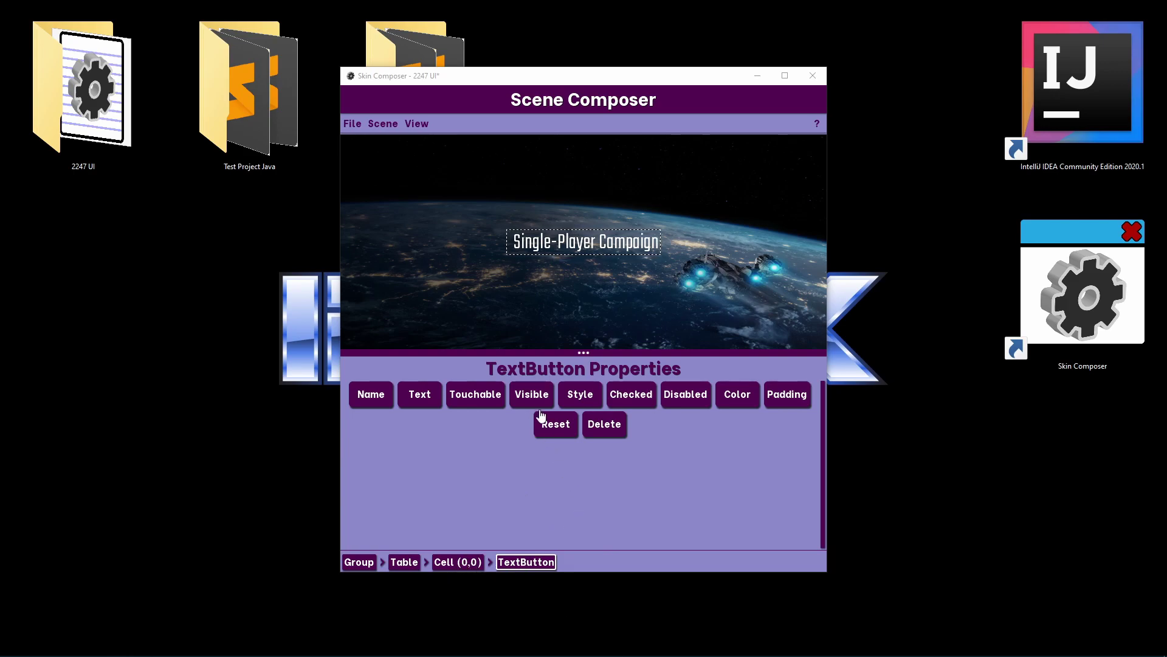
# Step: Left-align the Single-Player Campaign button's cell
pyautogui.click(480, 243)
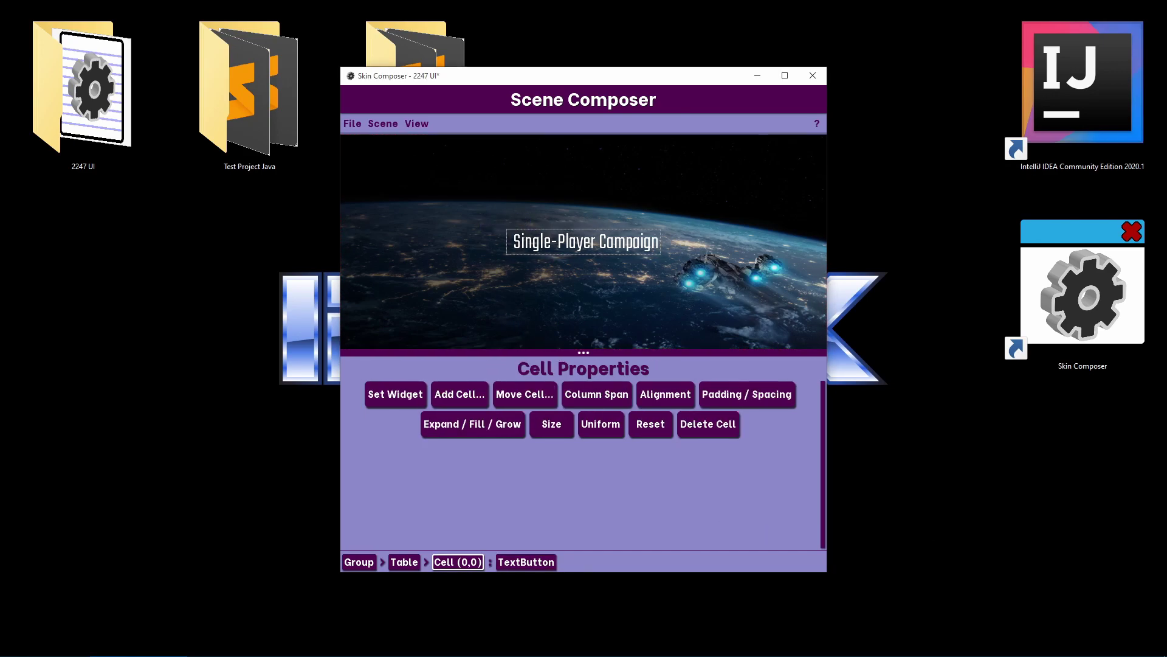
pyautogui.click(673, 400)
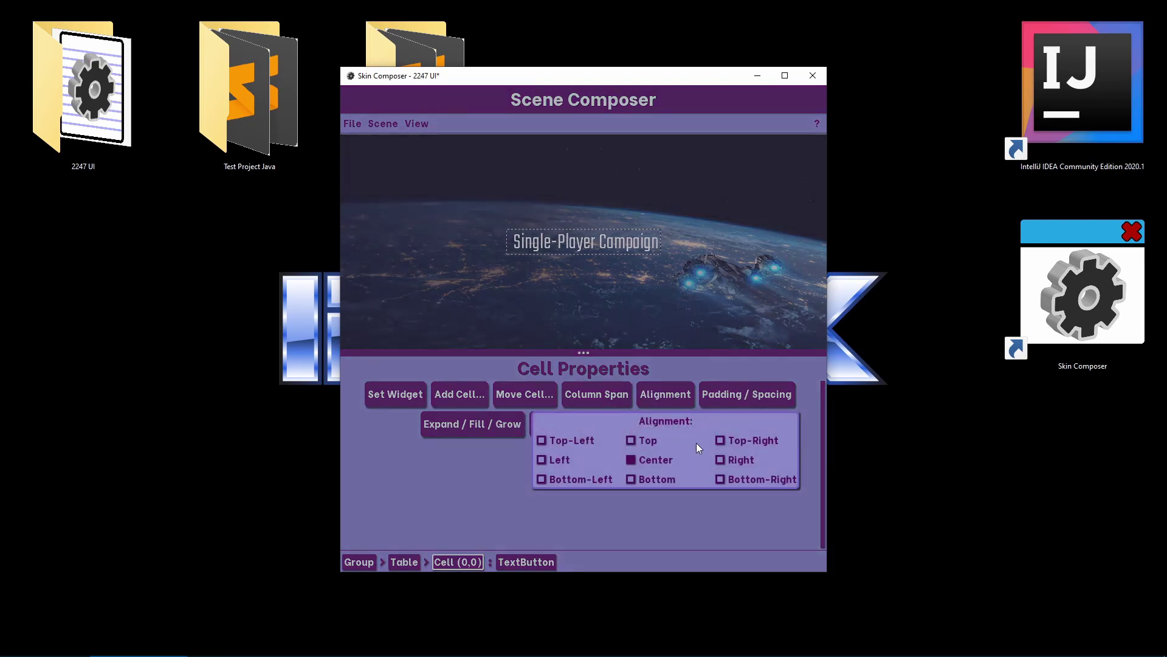
pyautogui.click(551, 462)
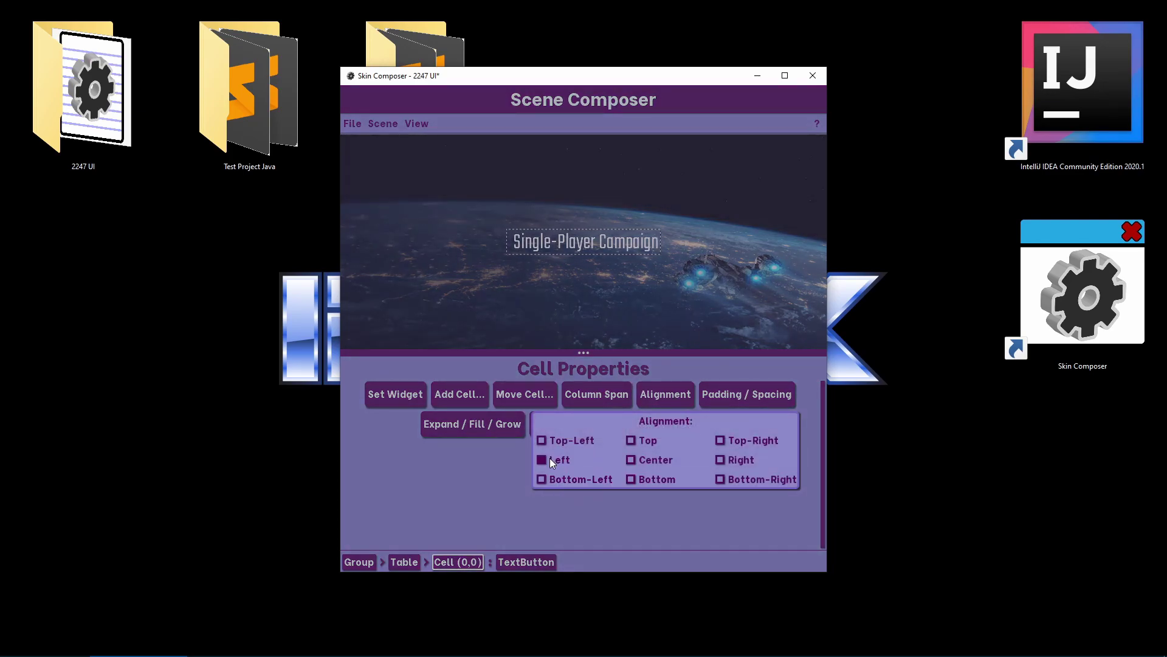
pyautogui.click(526, 505)
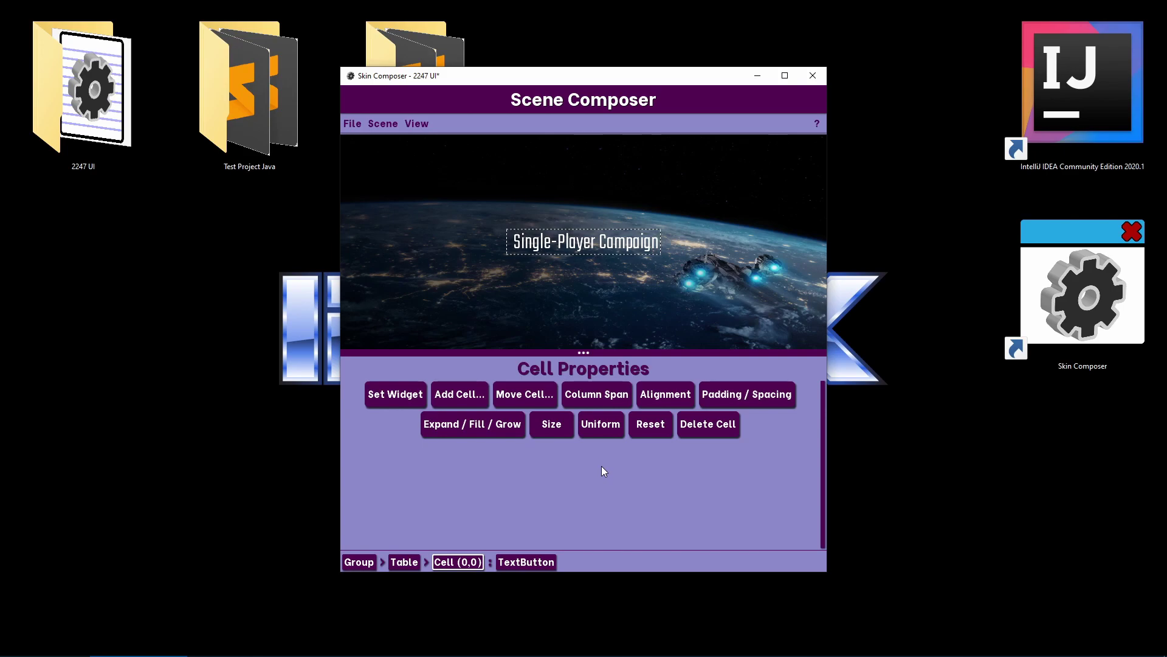
# Step: Duplicate the cell into new rows three times, stacking four buttons
pyautogui.click(464, 396)
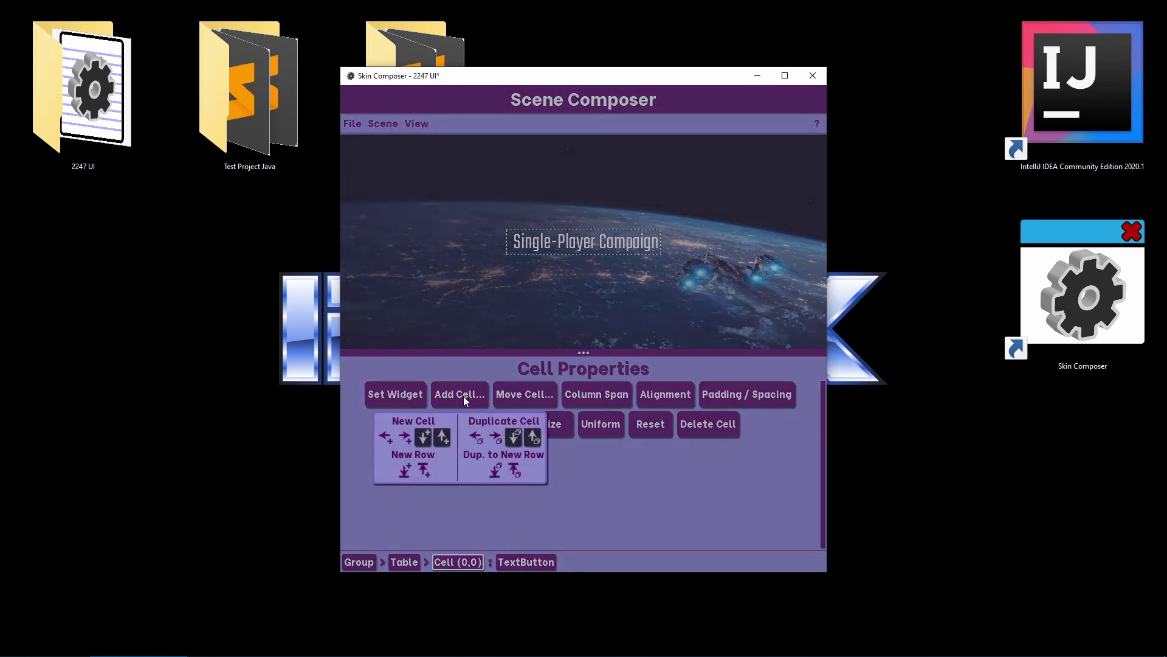
pyautogui.click(495, 472)
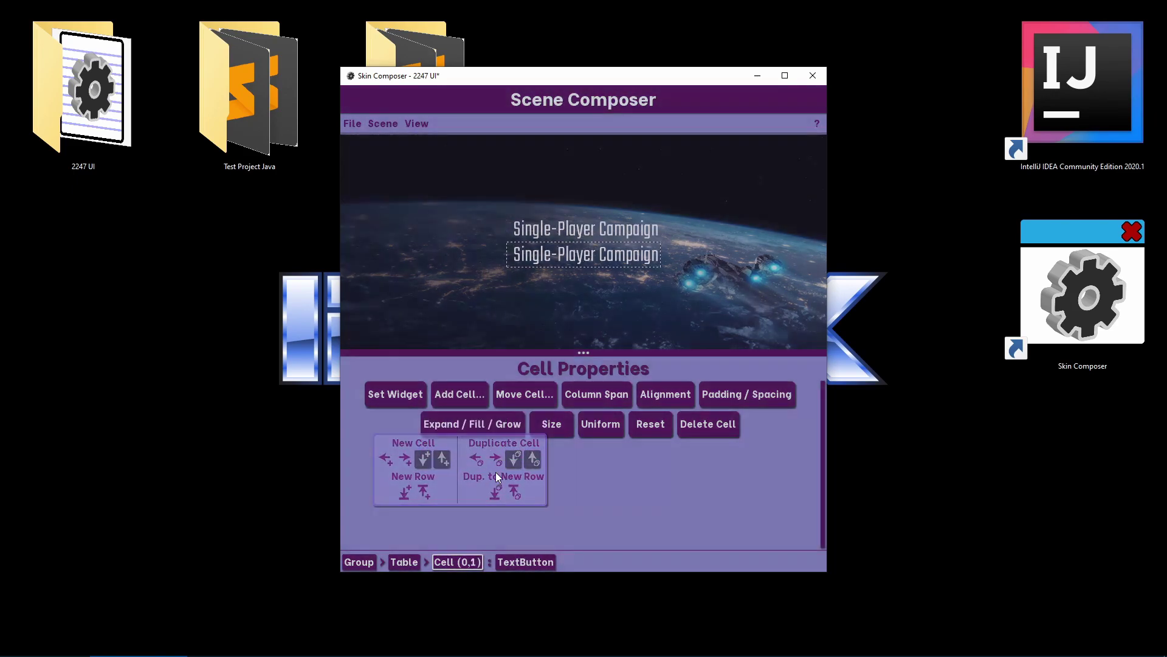
pyautogui.click(472, 396)
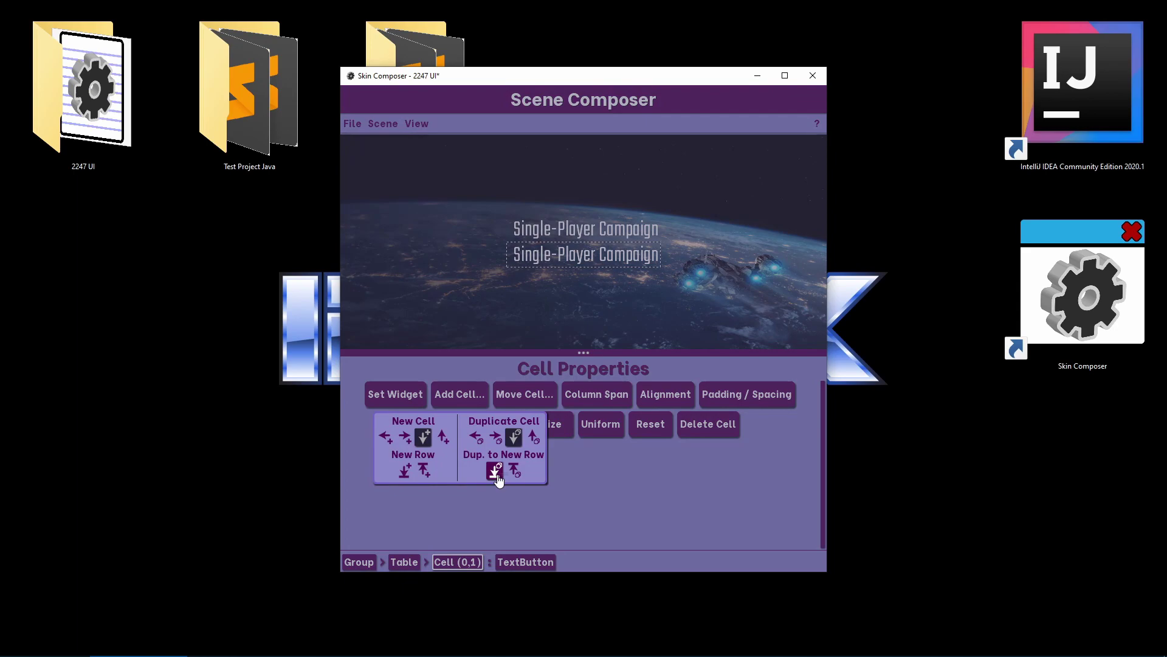
pyautogui.click(495, 471)
pyautogui.click(467, 396)
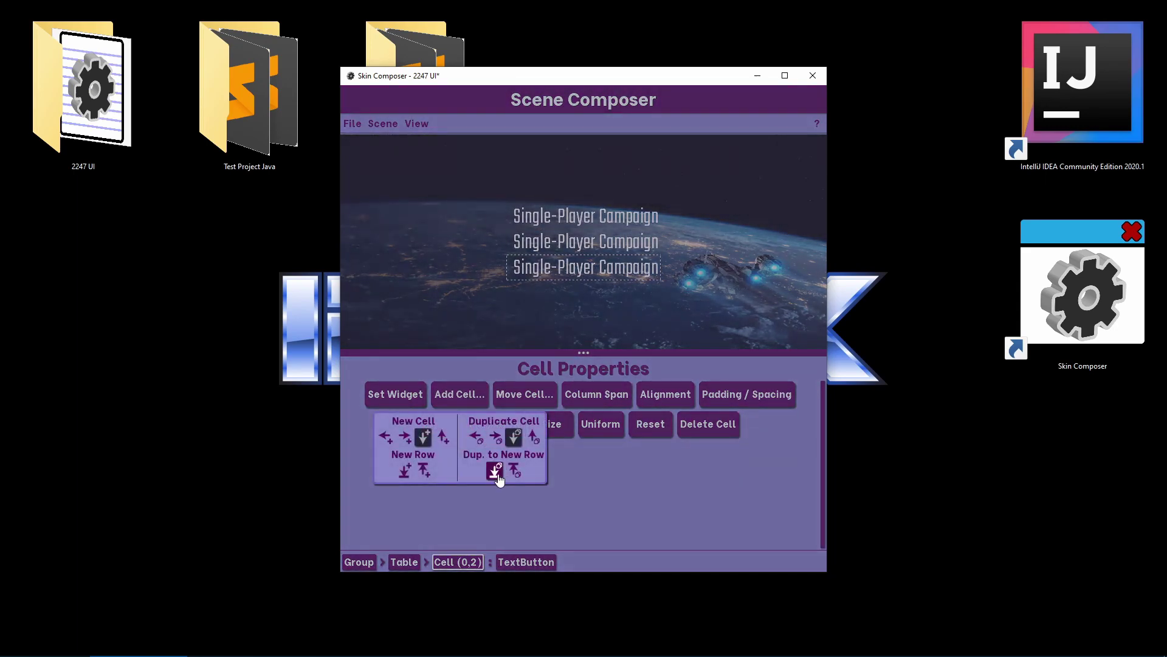
pyautogui.click(495, 471)
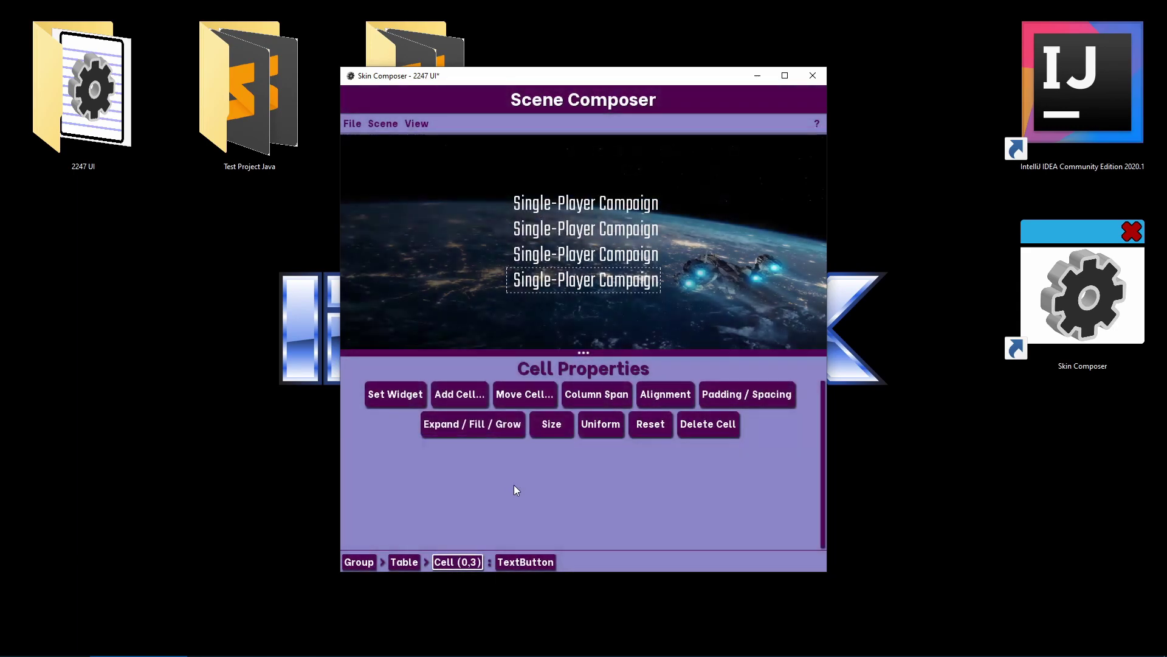
# Step: Relabel the second button 'Multiplayer Mayhem'
pyautogui.click(471, 283)
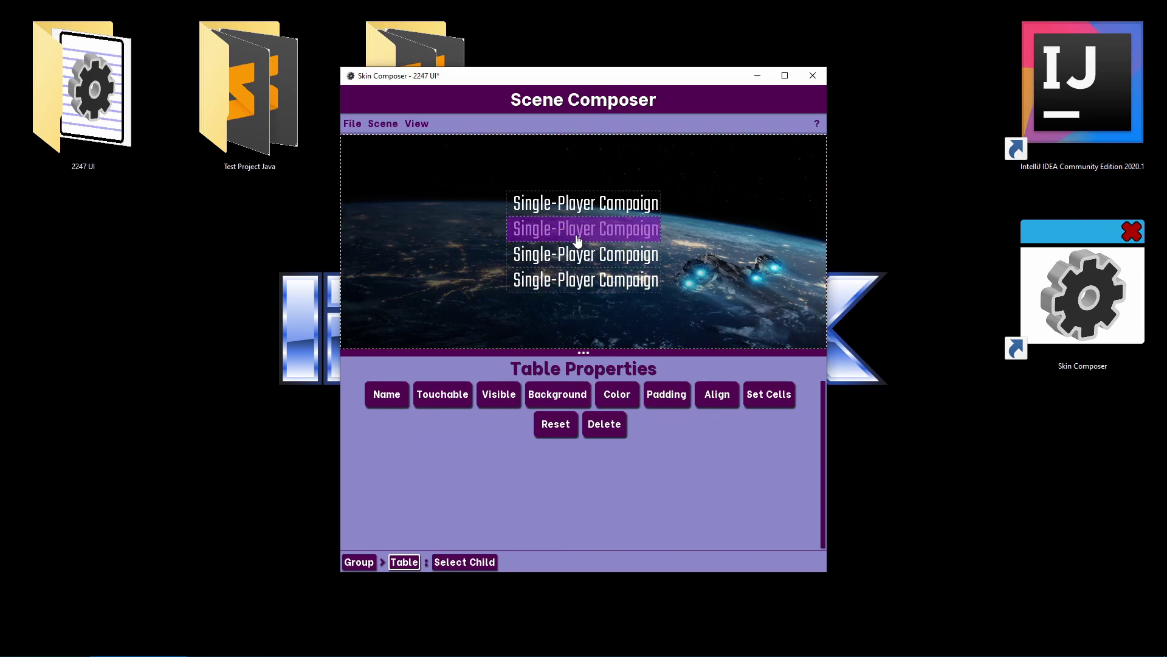
pyautogui.click(540, 235)
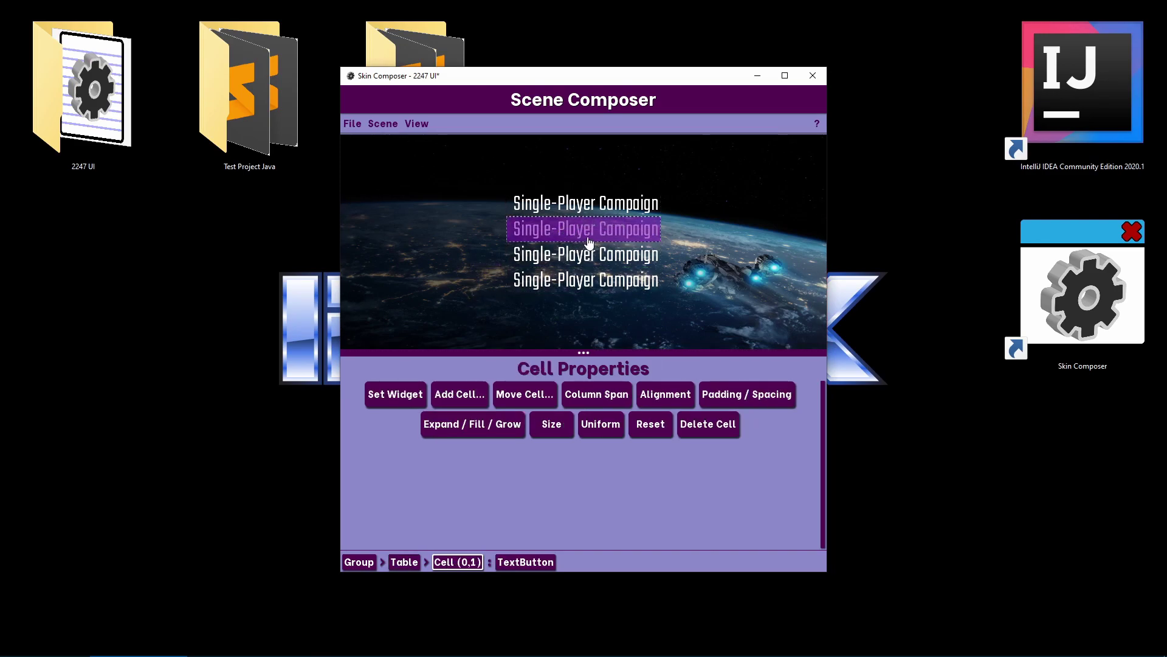
pyautogui.click(589, 239)
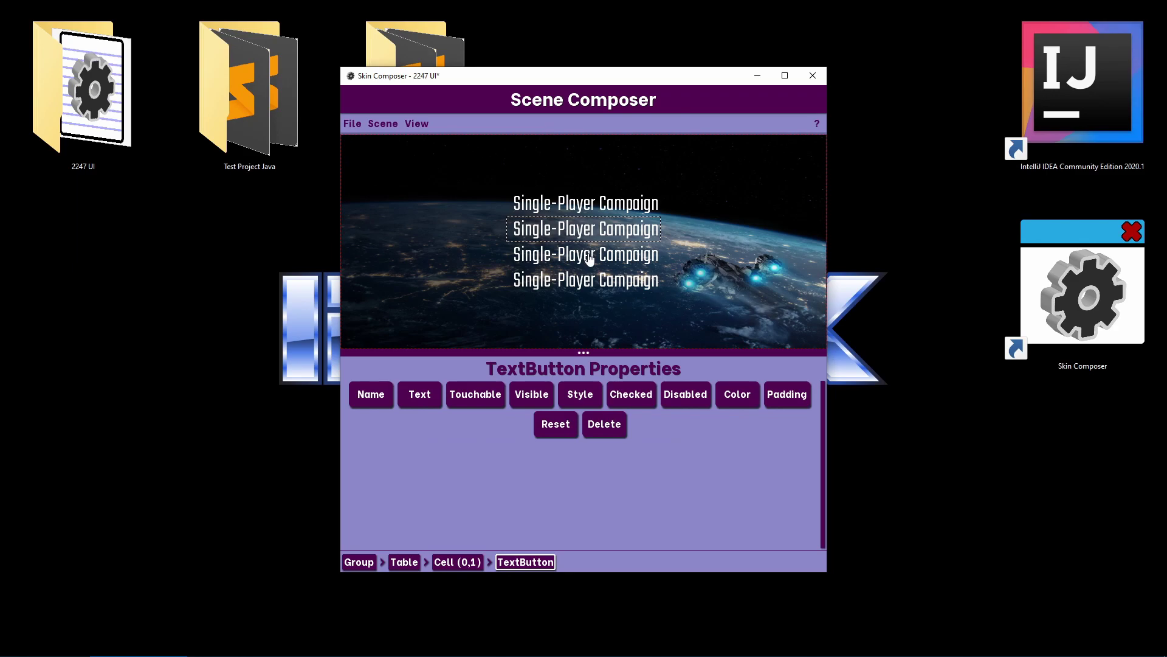
pyautogui.click(413, 400)
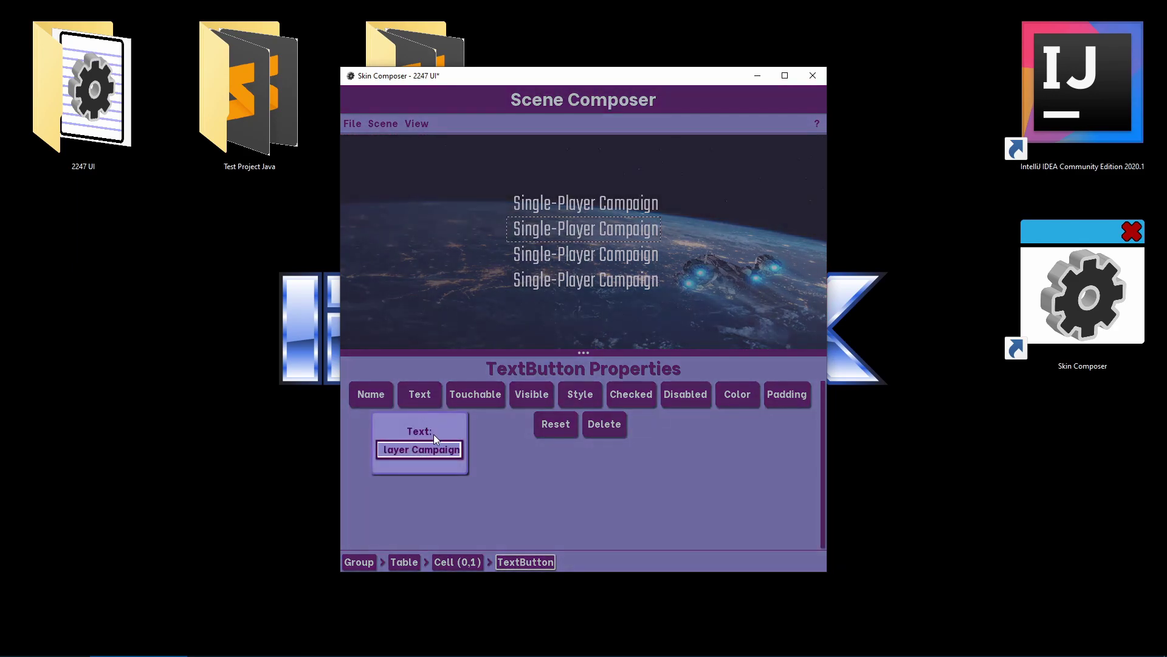
pyautogui.write('Mul')
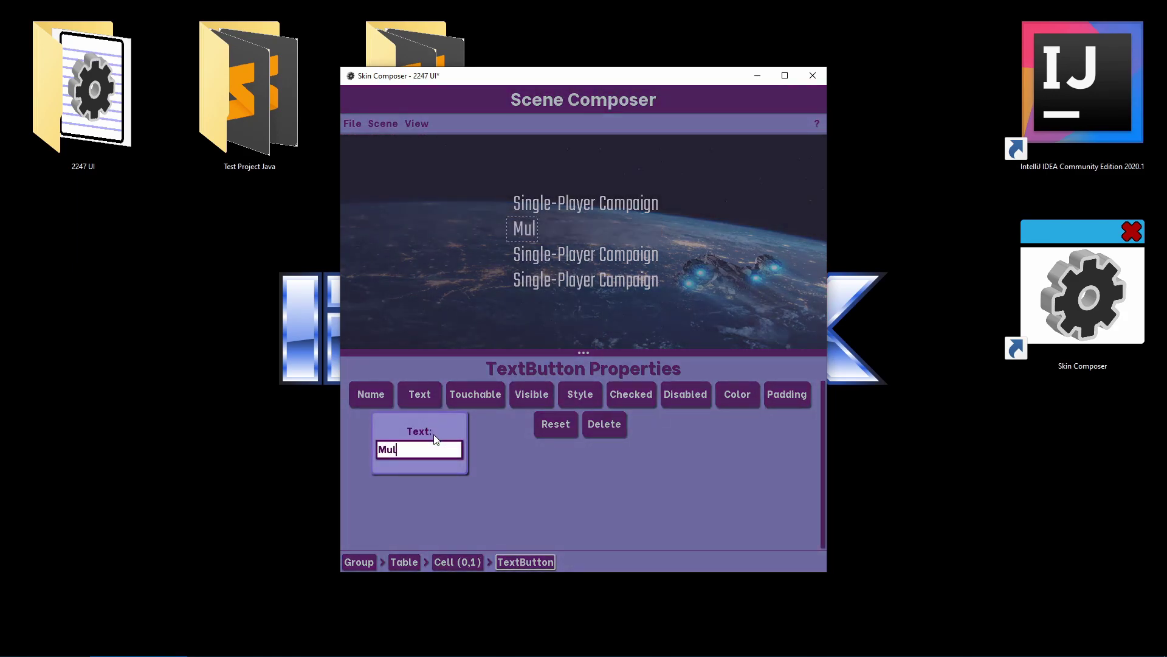
pyautogui.write('tiplayer Mayhem')
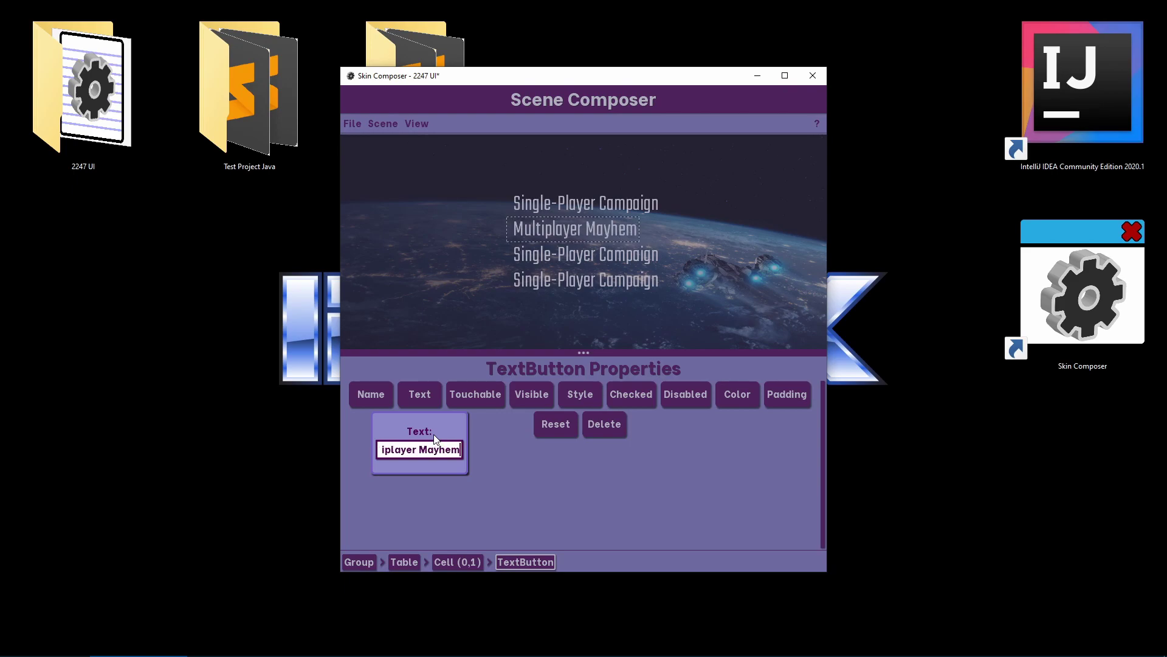
pyautogui.press('Return')
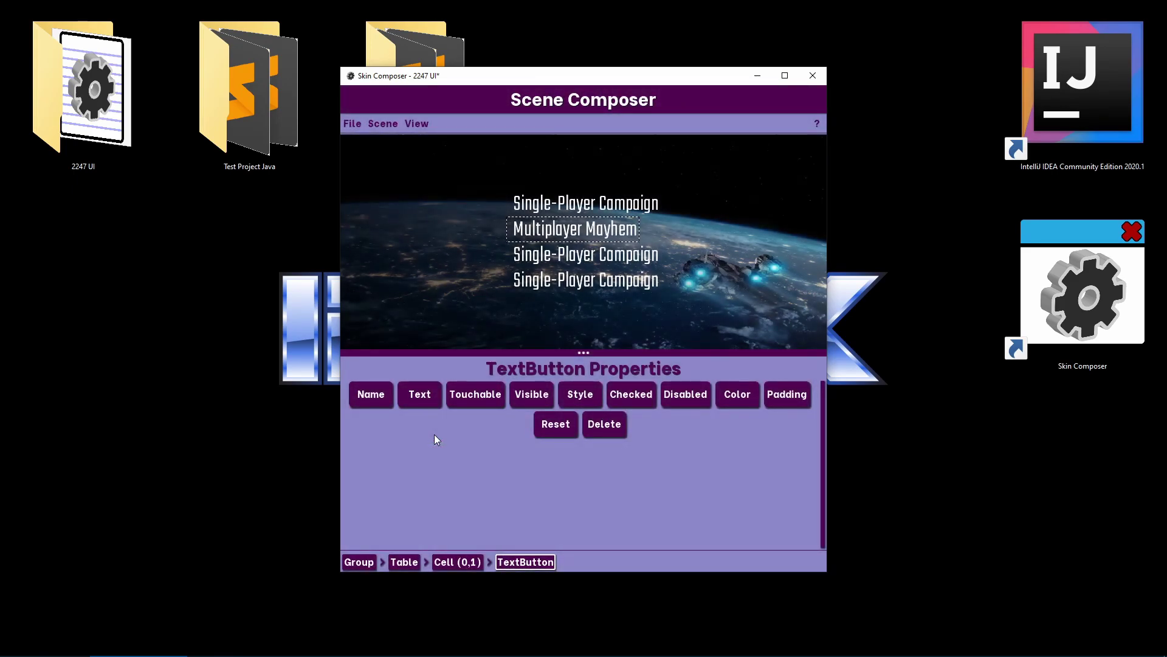
pyautogui.click(525, 277)
# Step: Relabel the third button 'Options'
pyautogui.click(547, 254)
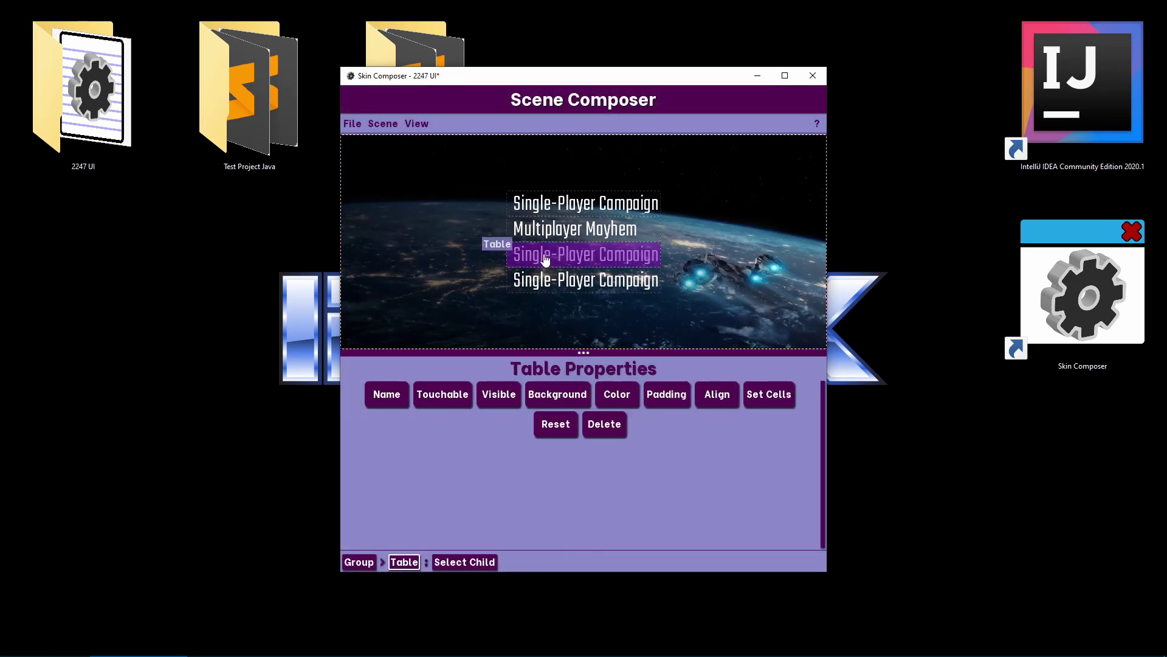
pyautogui.click(552, 254)
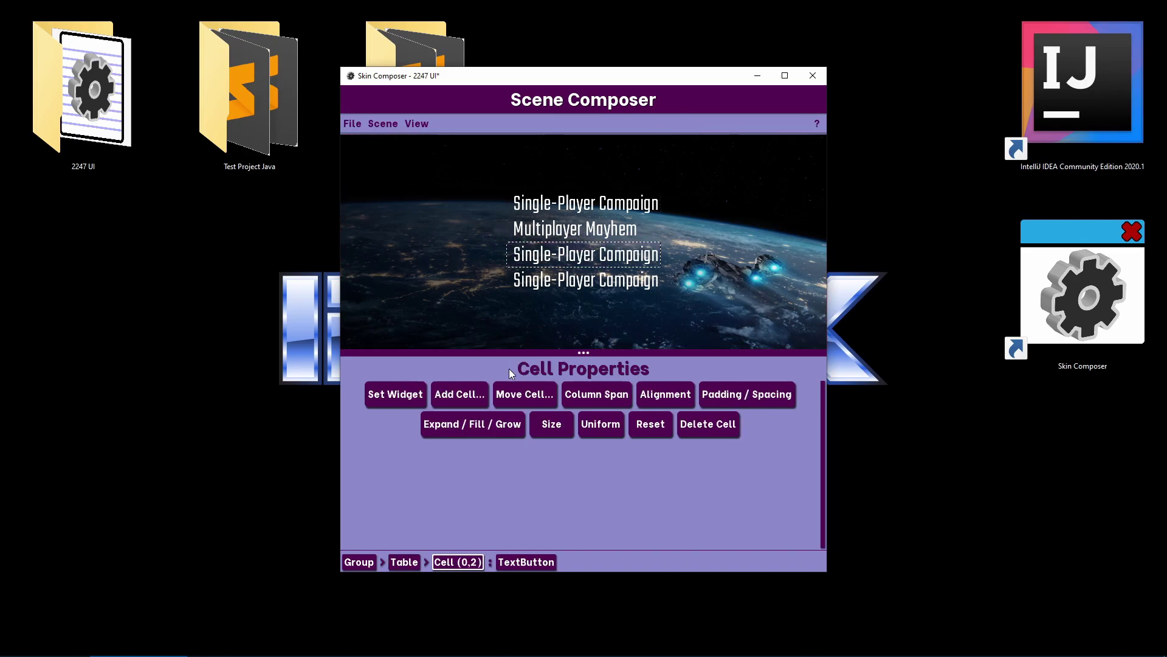
pyautogui.click(577, 266)
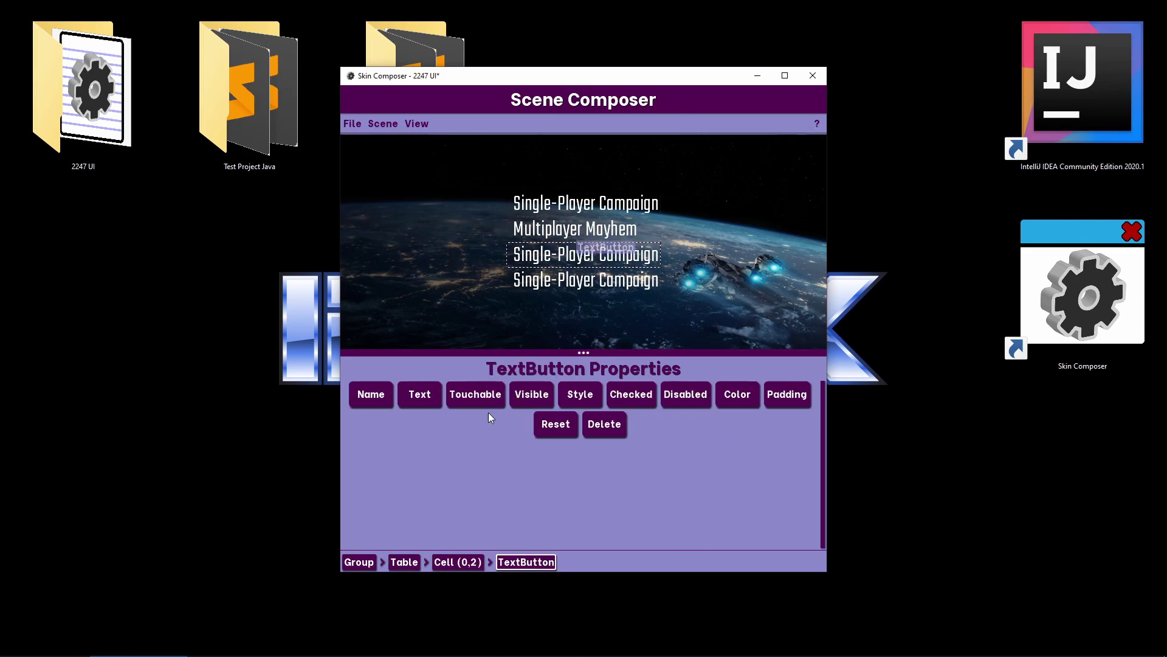
pyautogui.click(406, 400)
pyautogui.hotkey('ctrl', 'a')
pyautogui.write('Options')
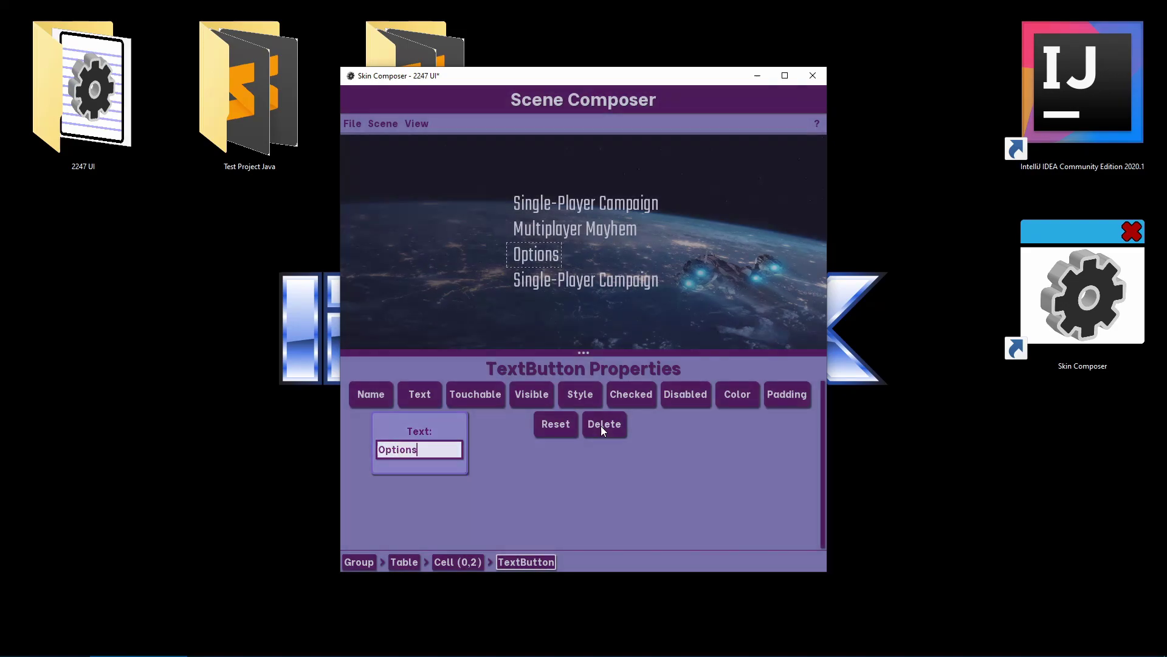
pyautogui.press('Return')
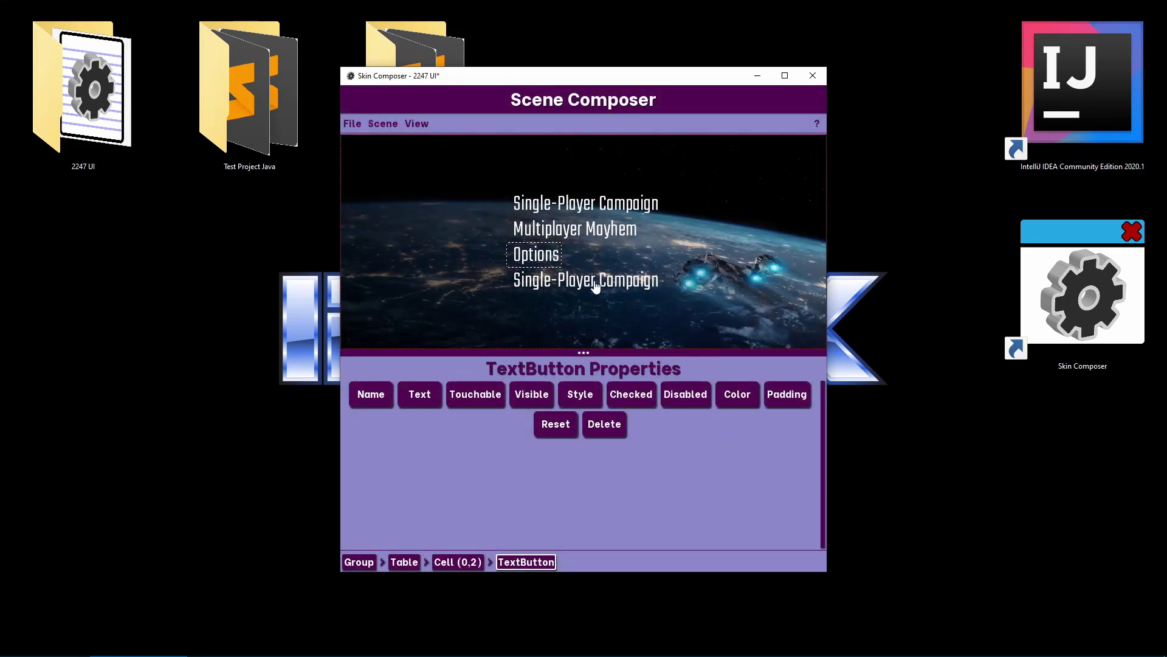
pyautogui.click(594, 298)
# Step: Relabel the fourth button 'Exit'
pyautogui.click(580, 332)
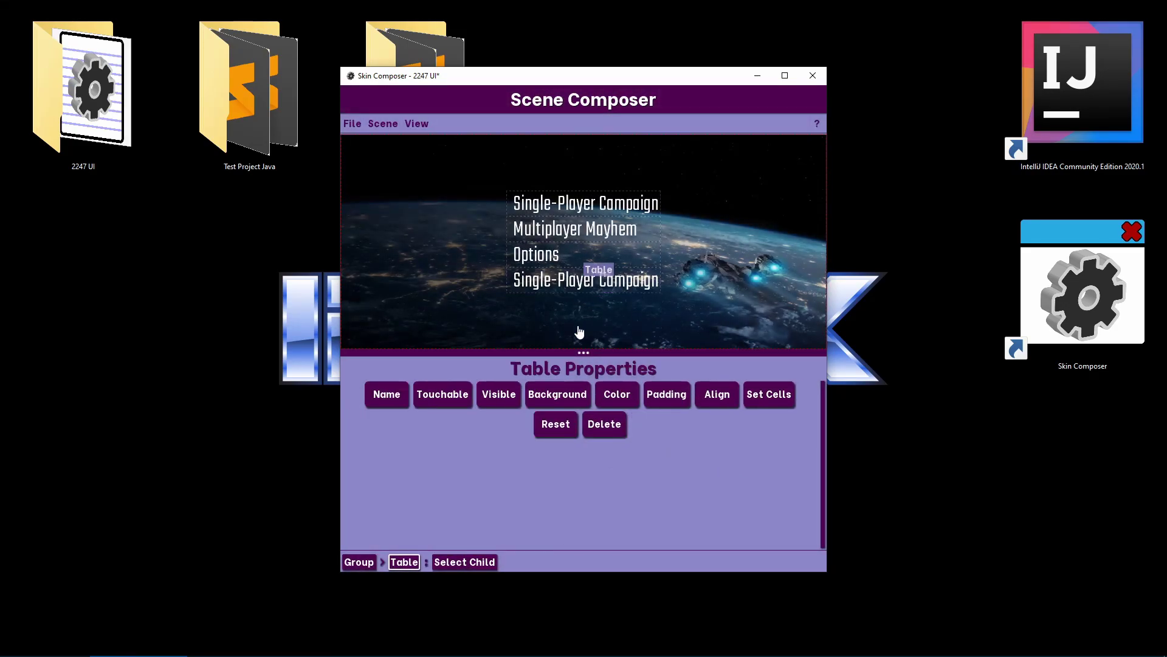
pyautogui.click(556, 294)
pyautogui.click(547, 299)
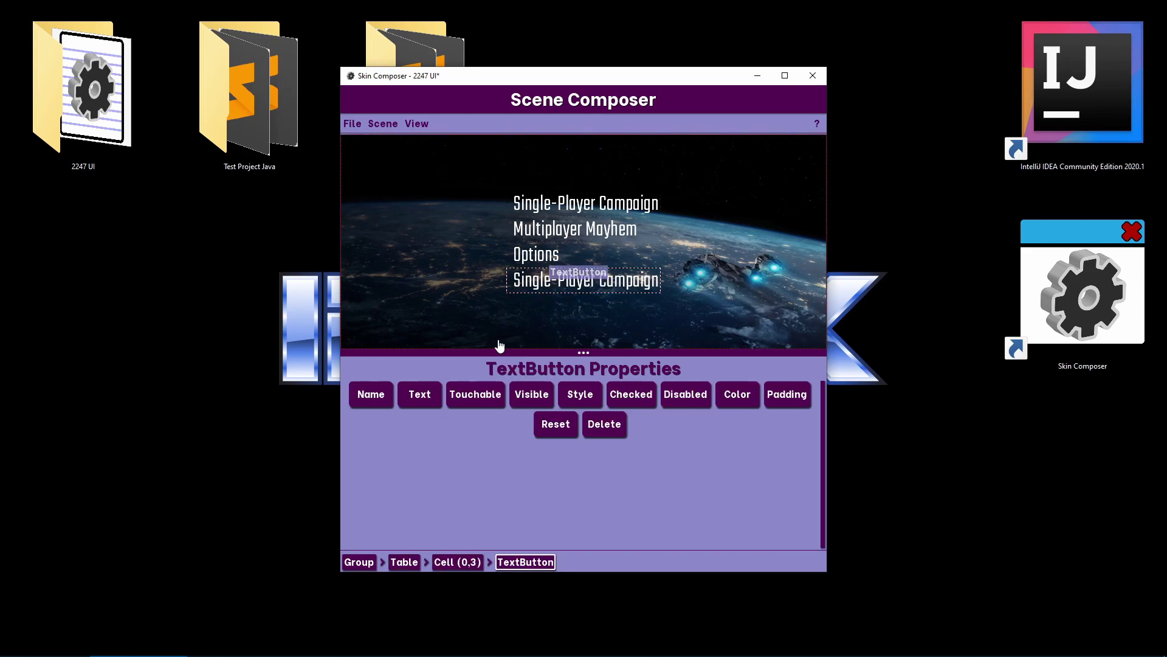
pyautogui.click(420, 394)
pyautogui.hotkey('ctrl', 'a')
pyautogui.press('BackSpace')
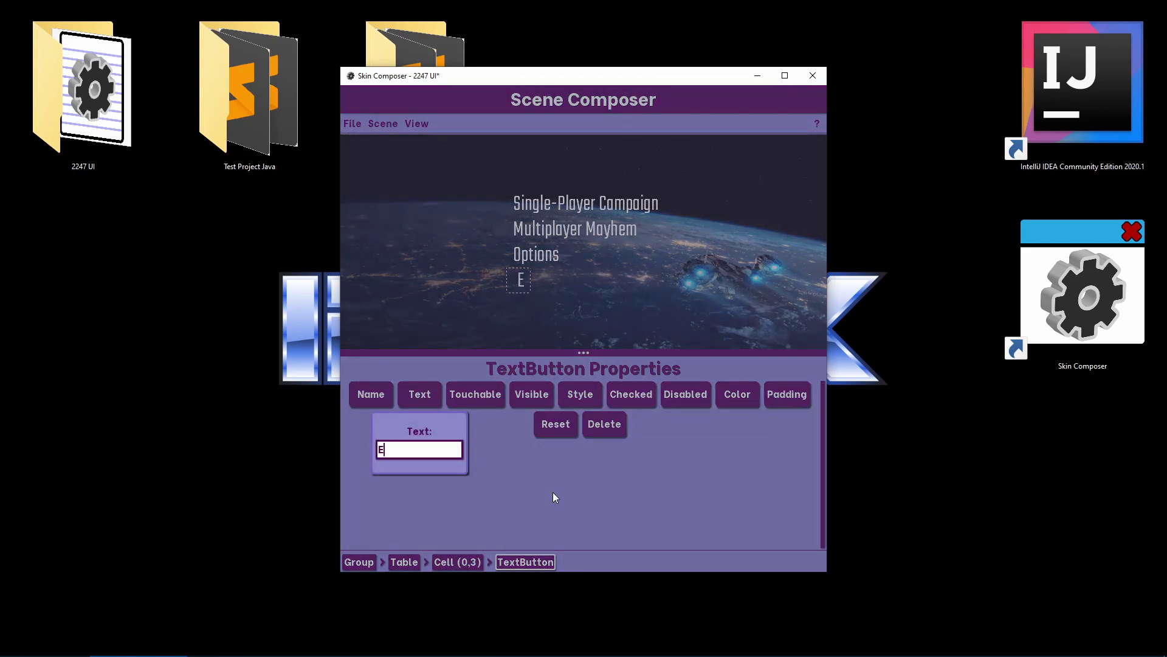
pyautogui.write('Exit')
pyautogui.press('Return')
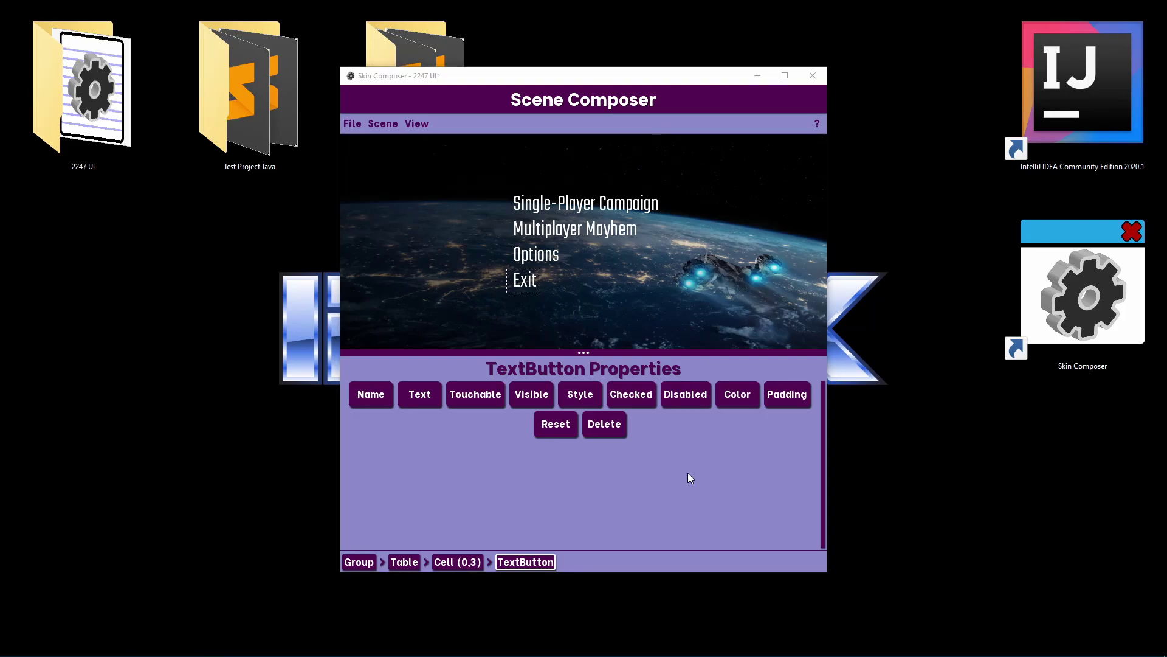
# Step: Add a new empty row above the Single-Player Campaign button
pyautogui.click(466, 278)
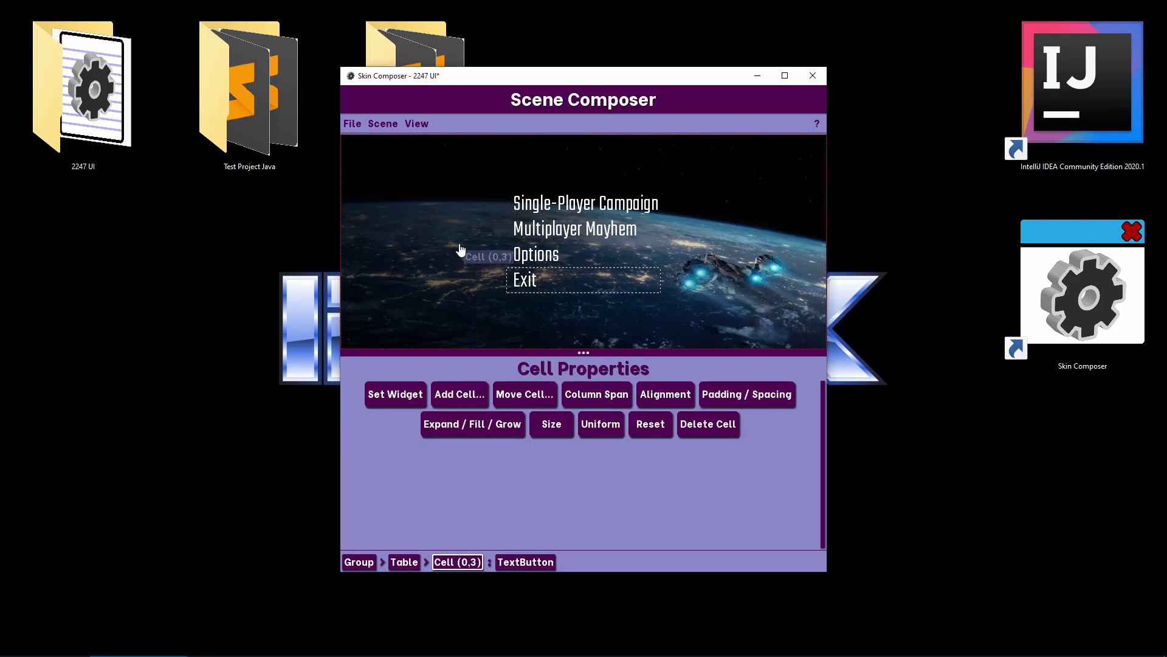
pyautogui.click(460, 249)
pyautogui.click(549, 211)
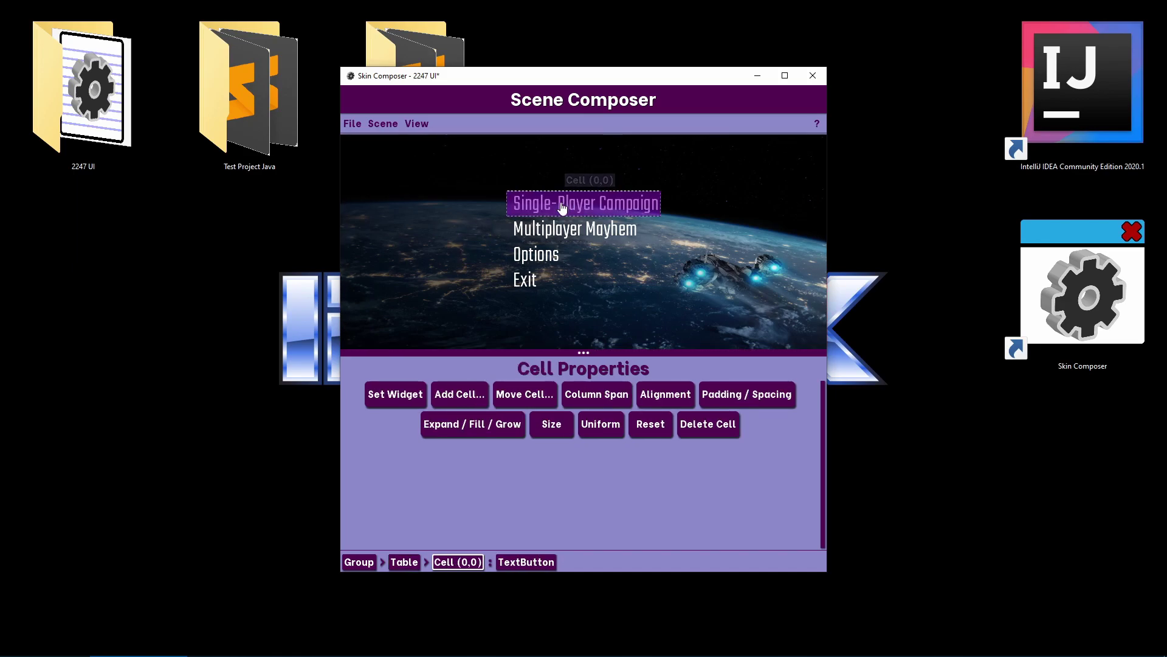
pyautogui.click(459, 395)
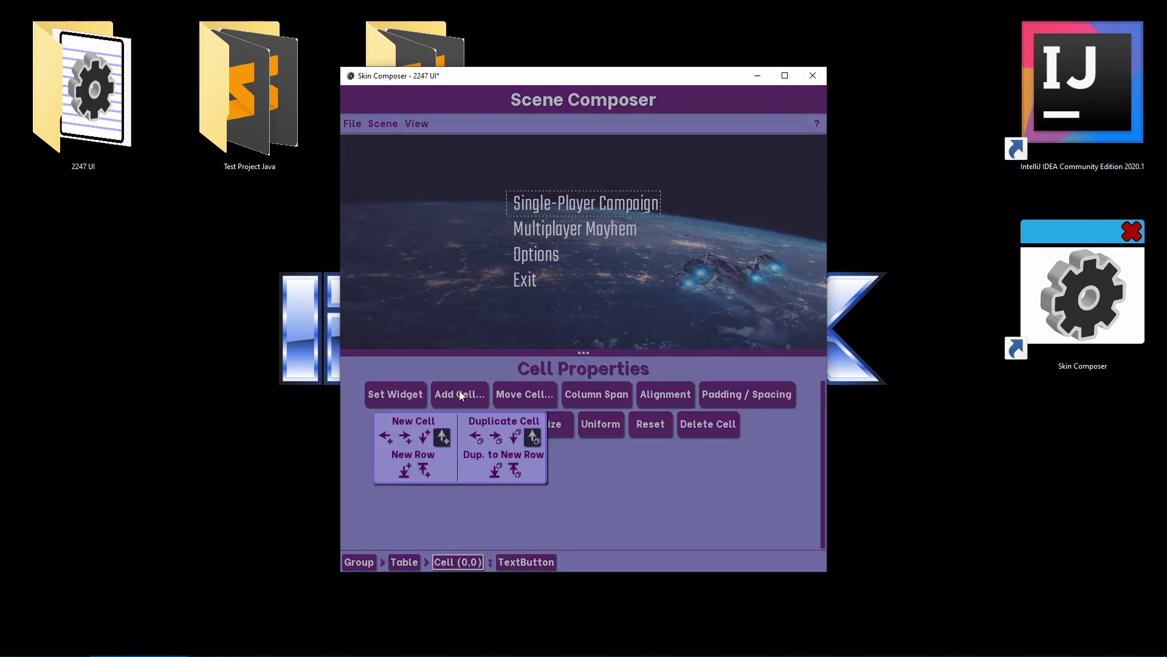
pyautogui.click(427, 481)
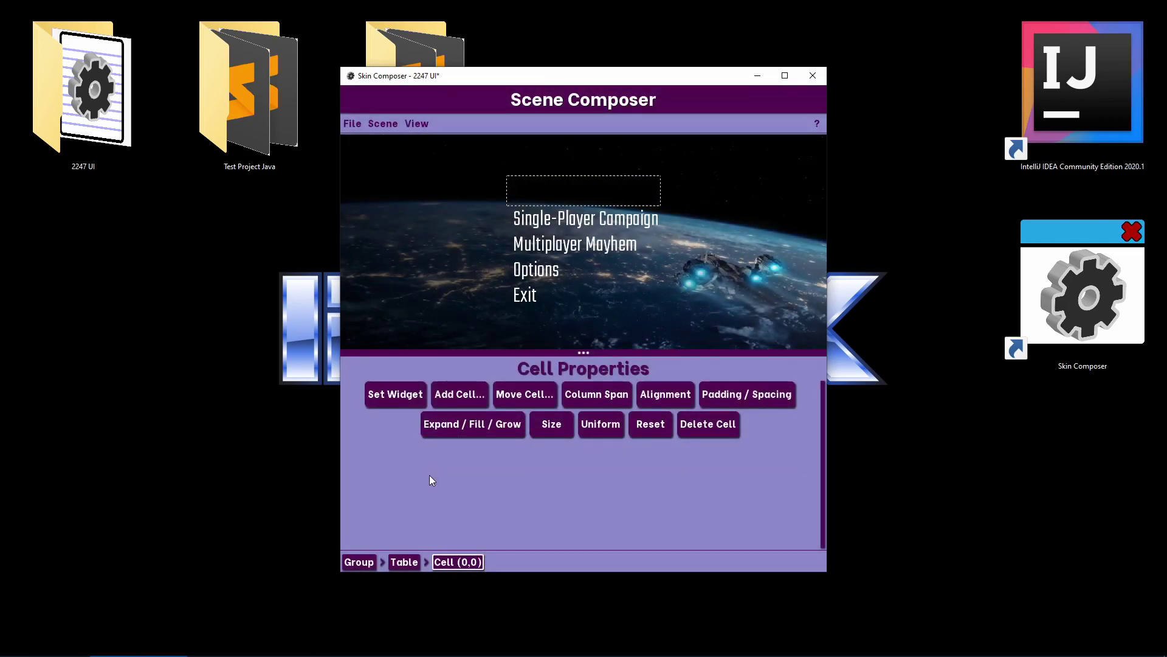
# Step: Put an Image showing the 2247 logo drawable in the new cell
pyautogui.click(395, 394)
pyautogui.click(398, 226)
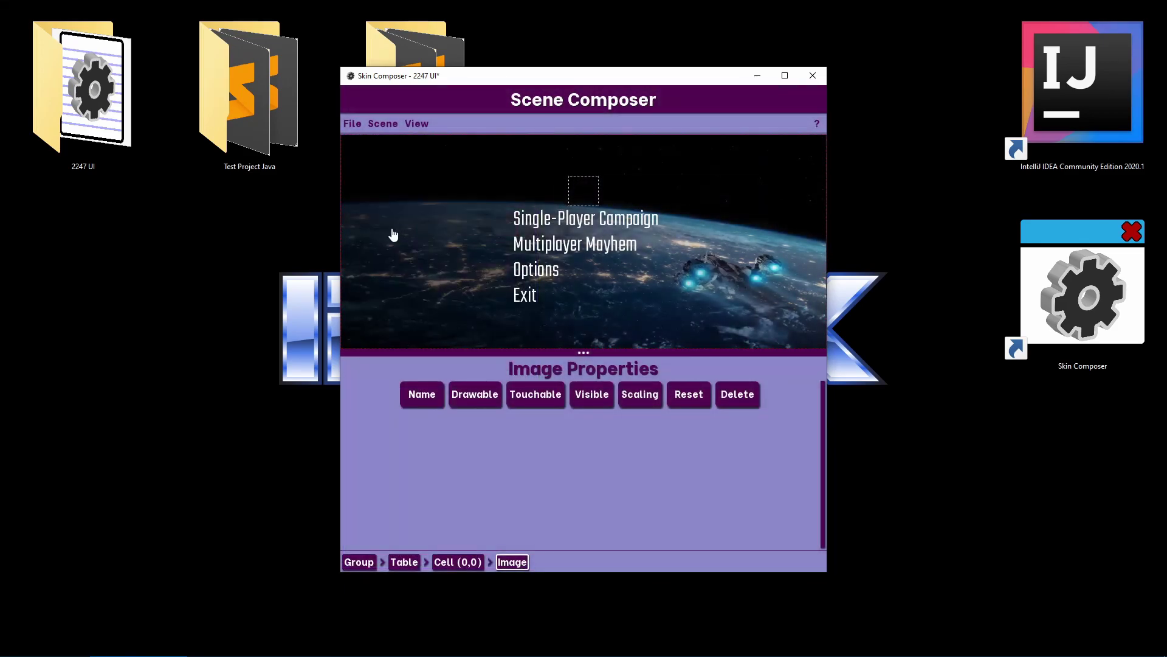
pyautogui.click(480, 399)
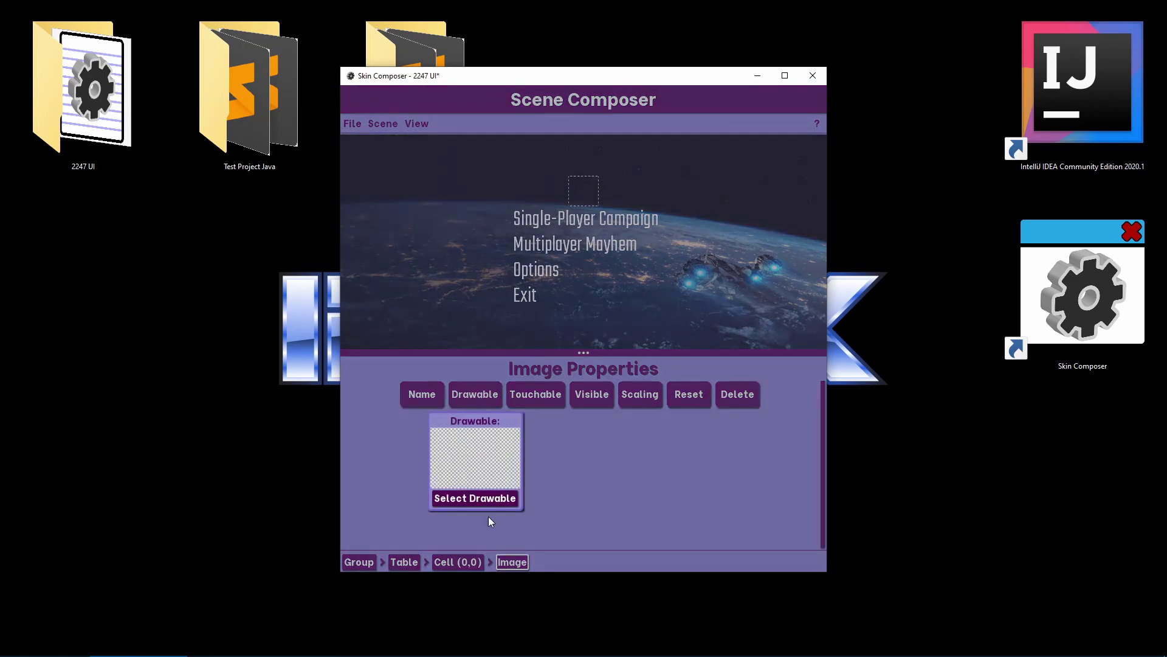
pyautogui.click(488, 498)
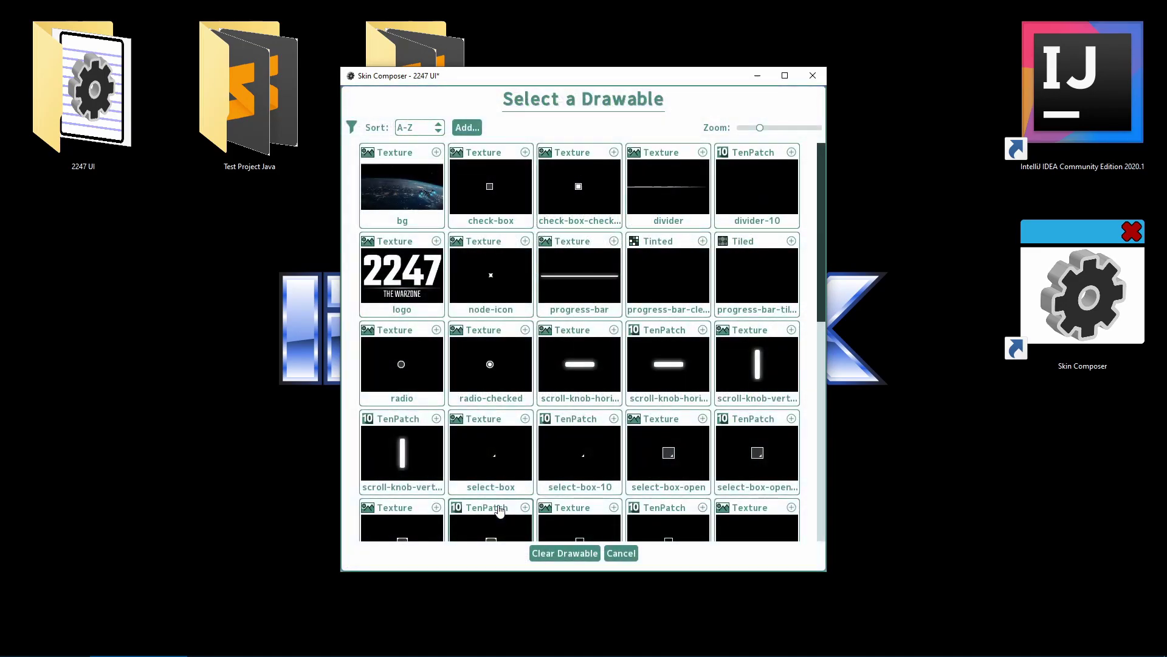
pyautogui.click(401, 287)
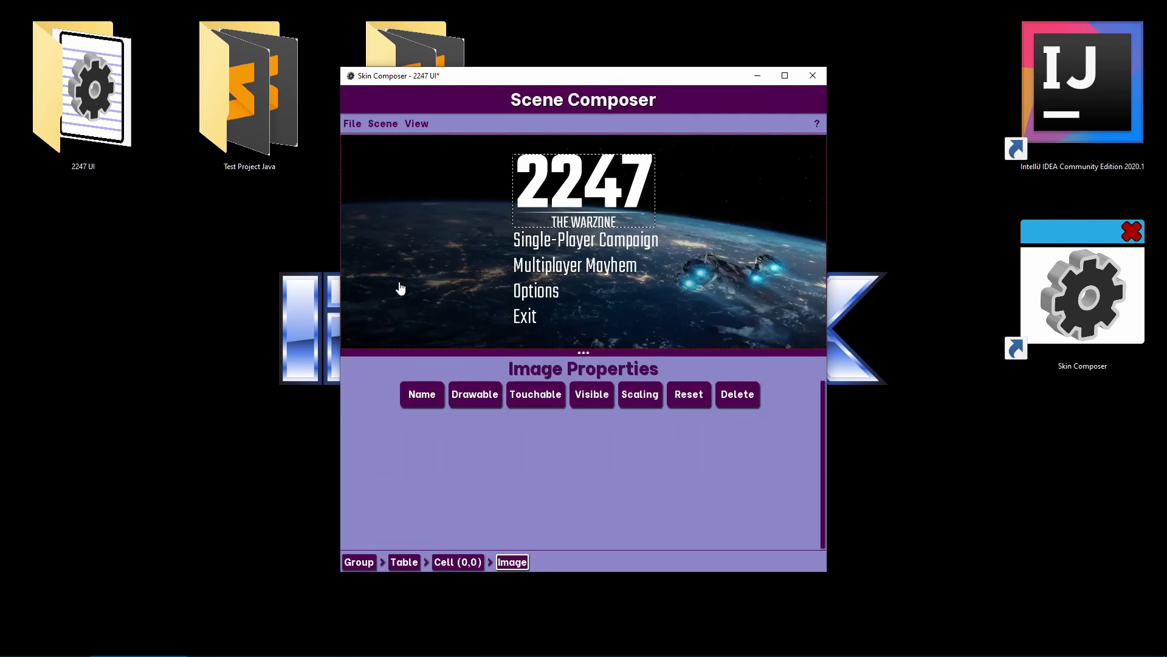
# Step: Set the logo image's scaling to fill
pyautogui.click(640, 395)
pyautogui.click(639, 449)
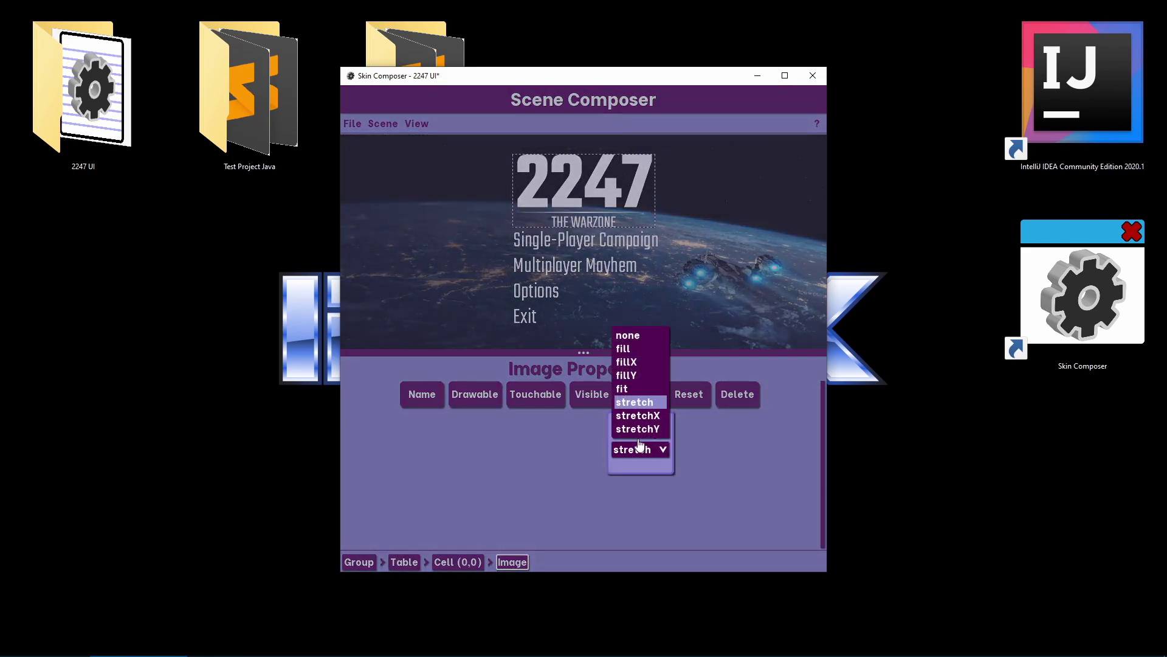
pyautogui.click(625, 348)
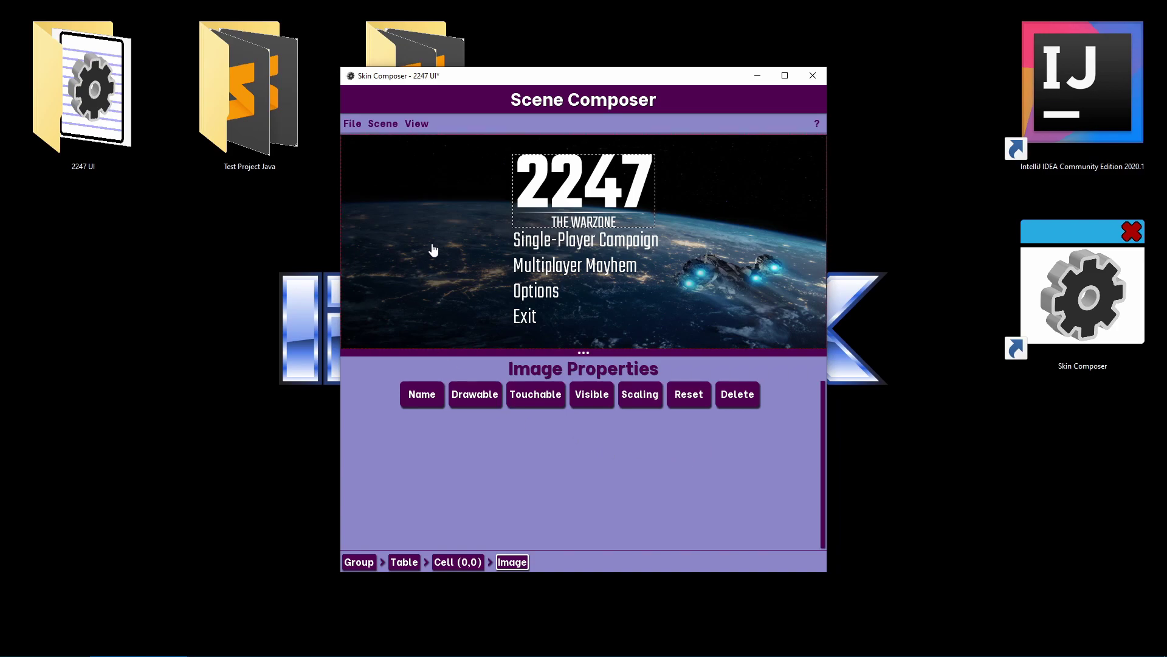
# Step: Set the 2247 logo cell's Spacing Bottom to 20 in Padding / Spacing
pyautogui.click(454, 233)
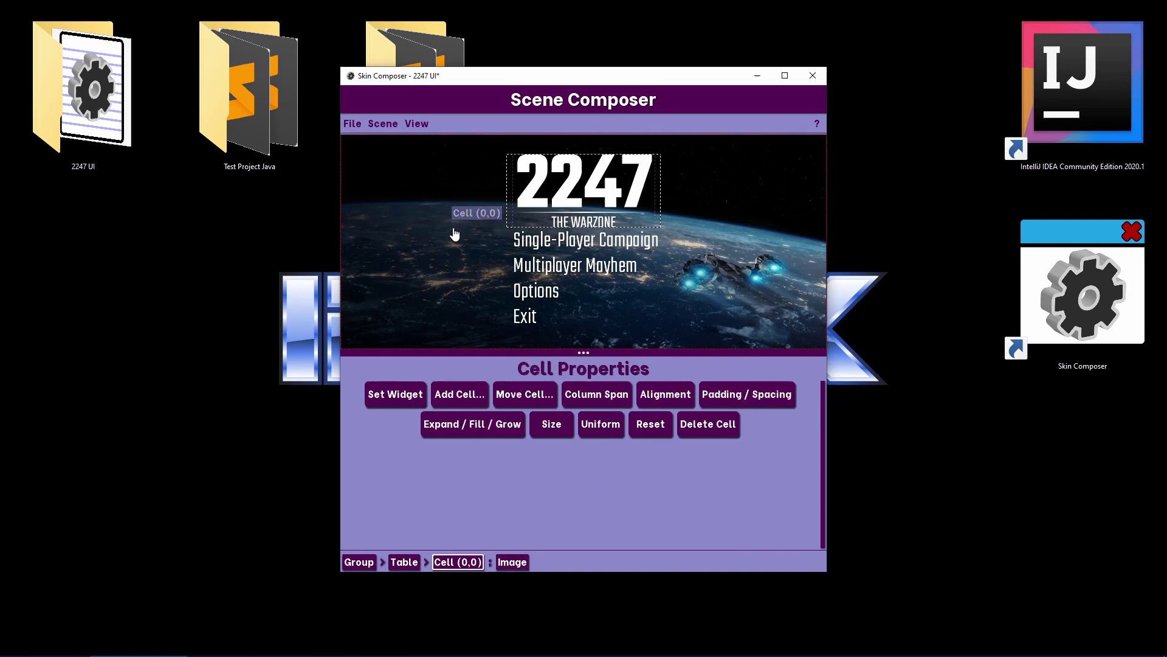
pyautogui.click(740, 394)
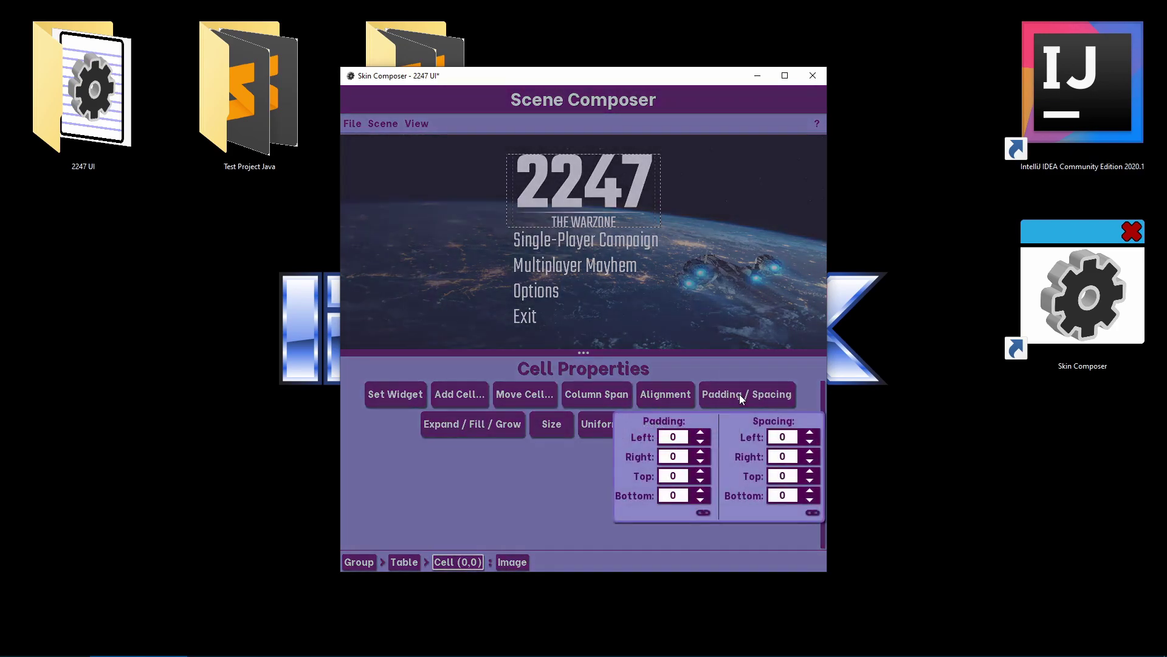
pyautogui.doubleClick(811, 491)
pyautogui.doubleClick(810, 491)
pyautogui.doubleClick(810, 491)
pyautogui.doubleClick(811, 491)
pyautogui.doubleClick(810, 491)
pyautogui.doubleClick(811, 491)
pyautogui.doubleClick(810, 491)
pyautogui.doubleClick(811, 491)
pyautogui.doubleClick(810, 491)
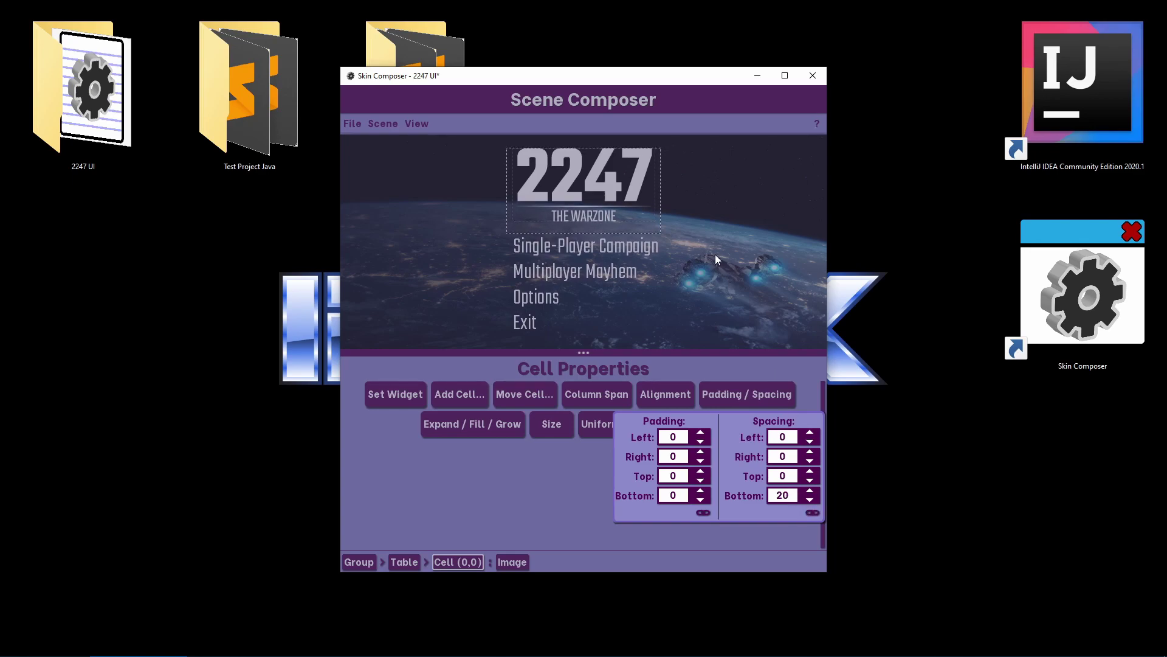
pyautogui.click(562, 461)
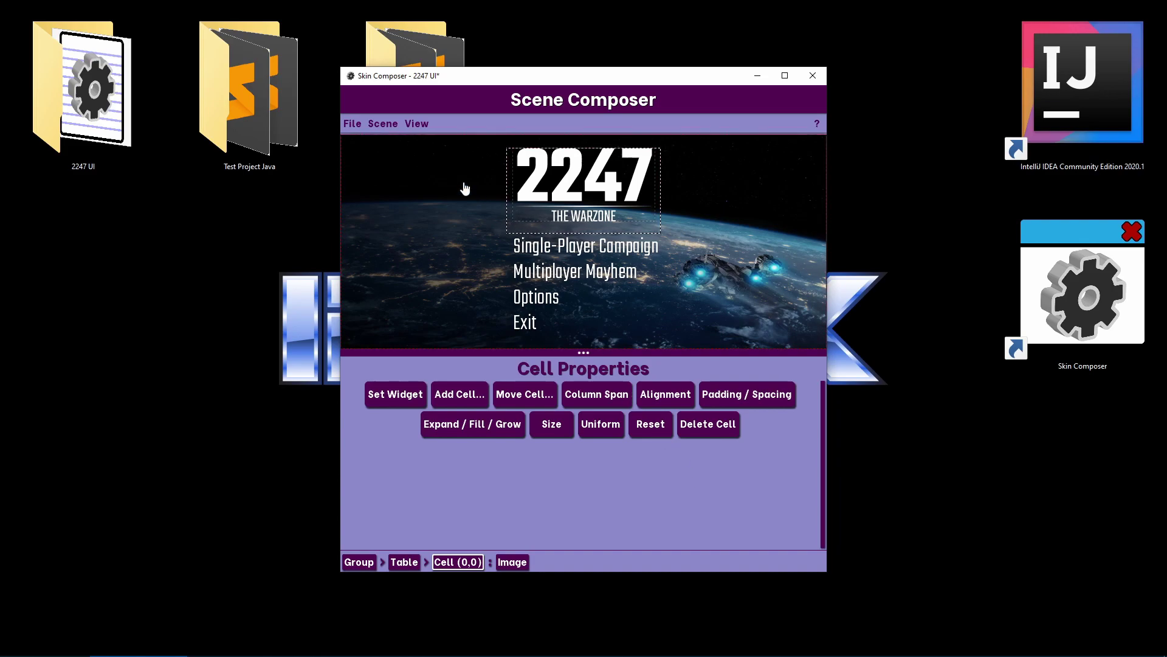
# Step: Switch the scene to Live view to preview the logo and four-button menu
pyautogui.click(426, 127)
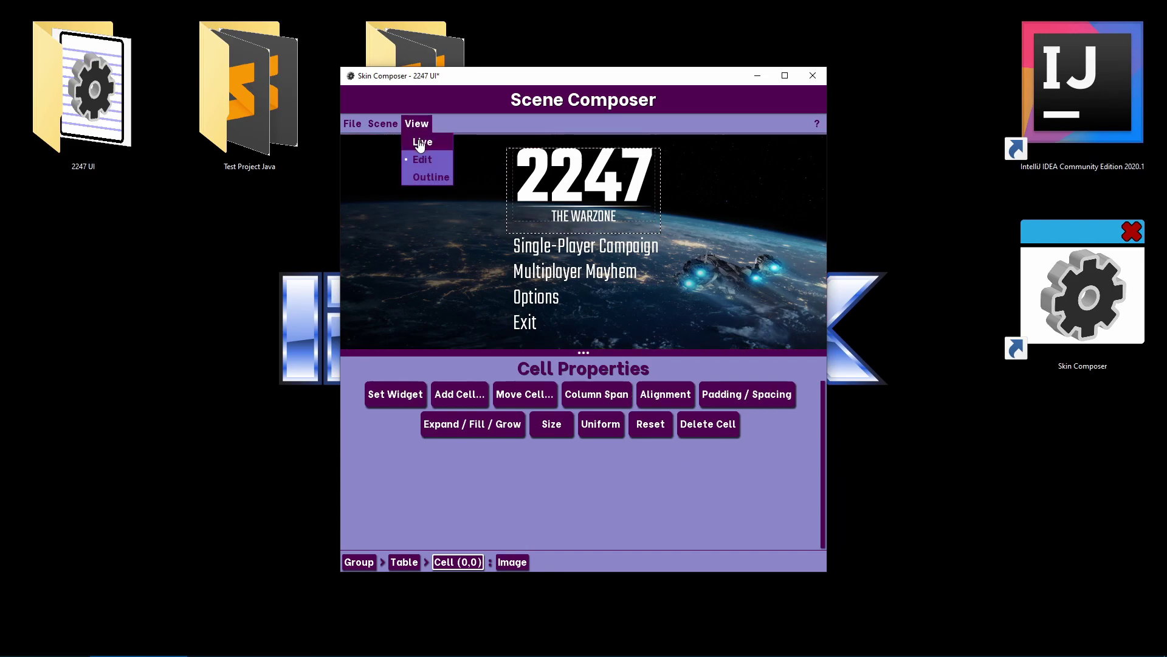
pyautogui.click(419, 142)
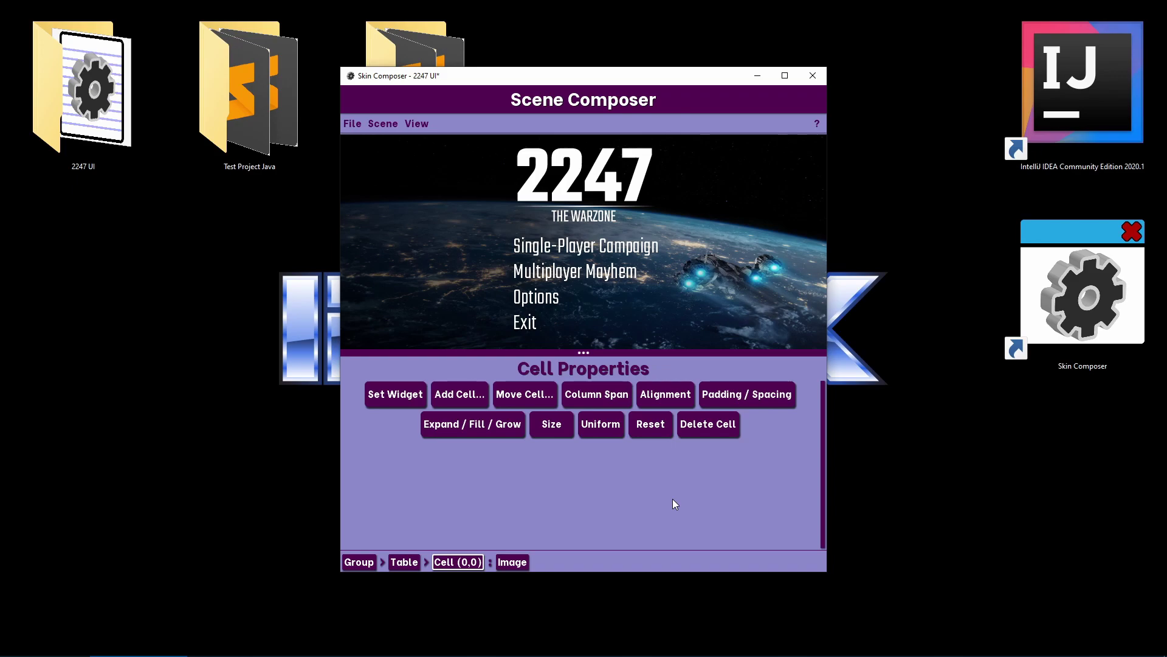
# Step: Align the whole menu table to the top-left
pyautogui.click(404, 562)
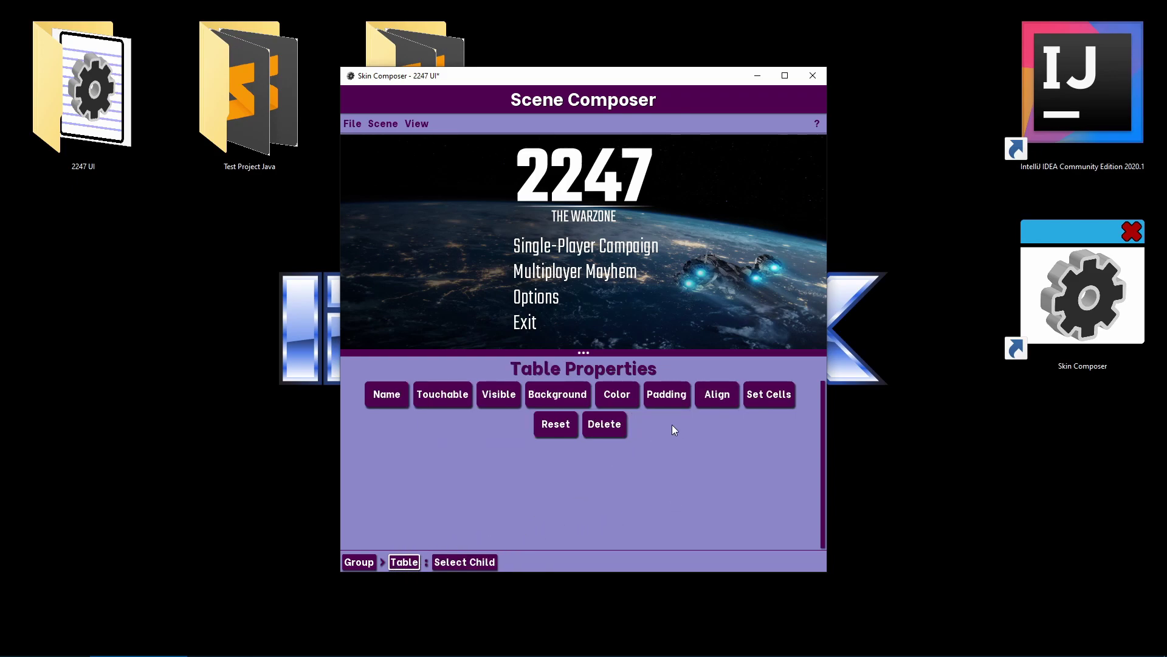
pyautogui.click(727, 392)
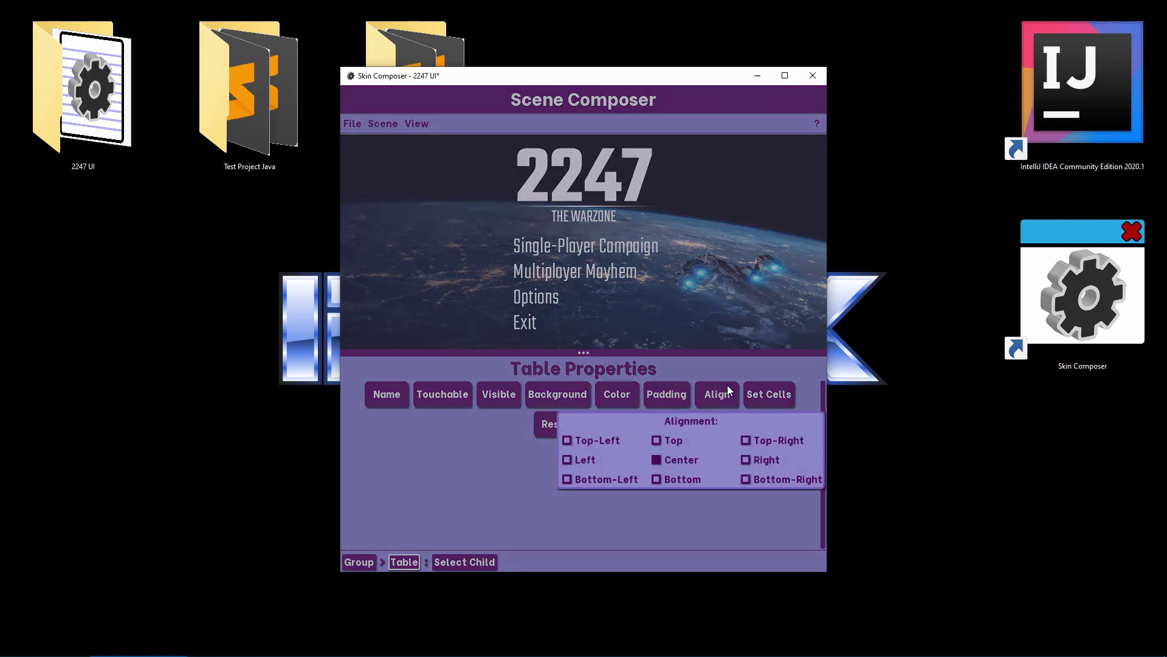
pyautogui.click(567, 441)
pyautogui.click(560, 534)
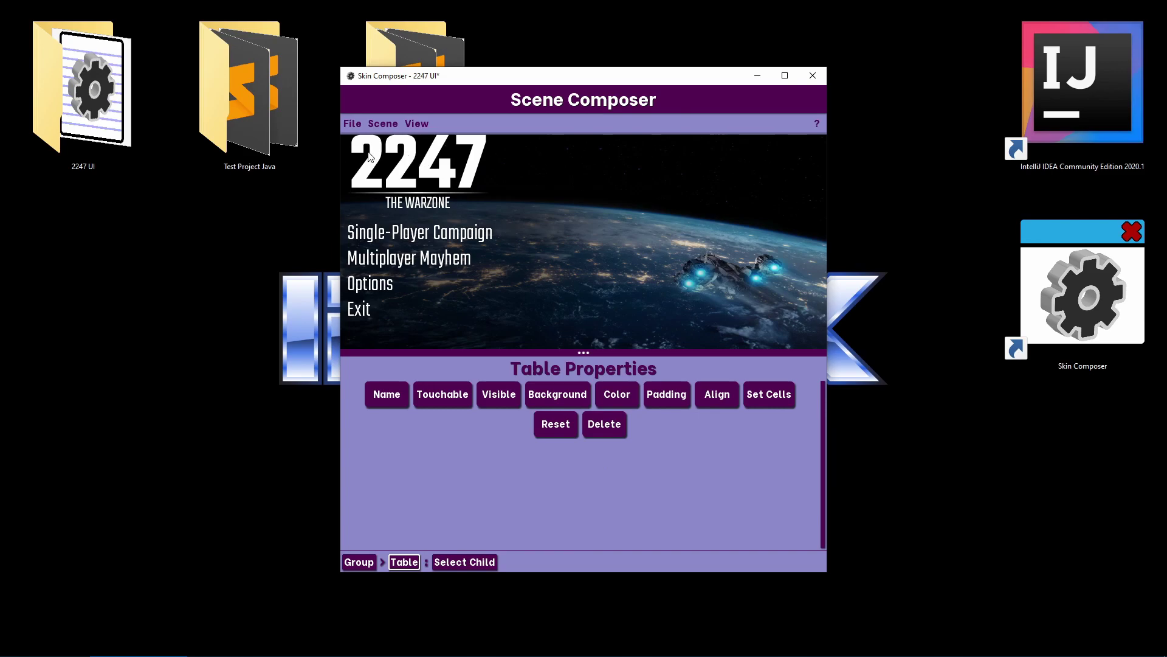
# Step: Enable table padding with 50 left and 50 top, and enlarge the preview area
pyautogui.click(674, 399)
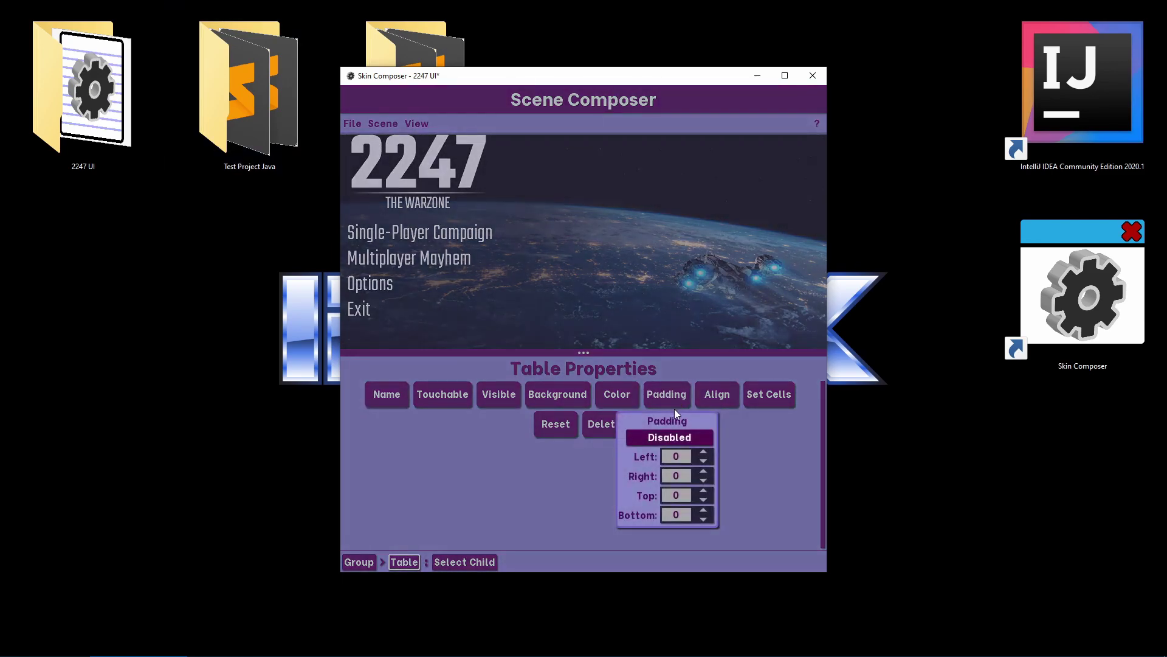
pyautogui.click(675, 440)
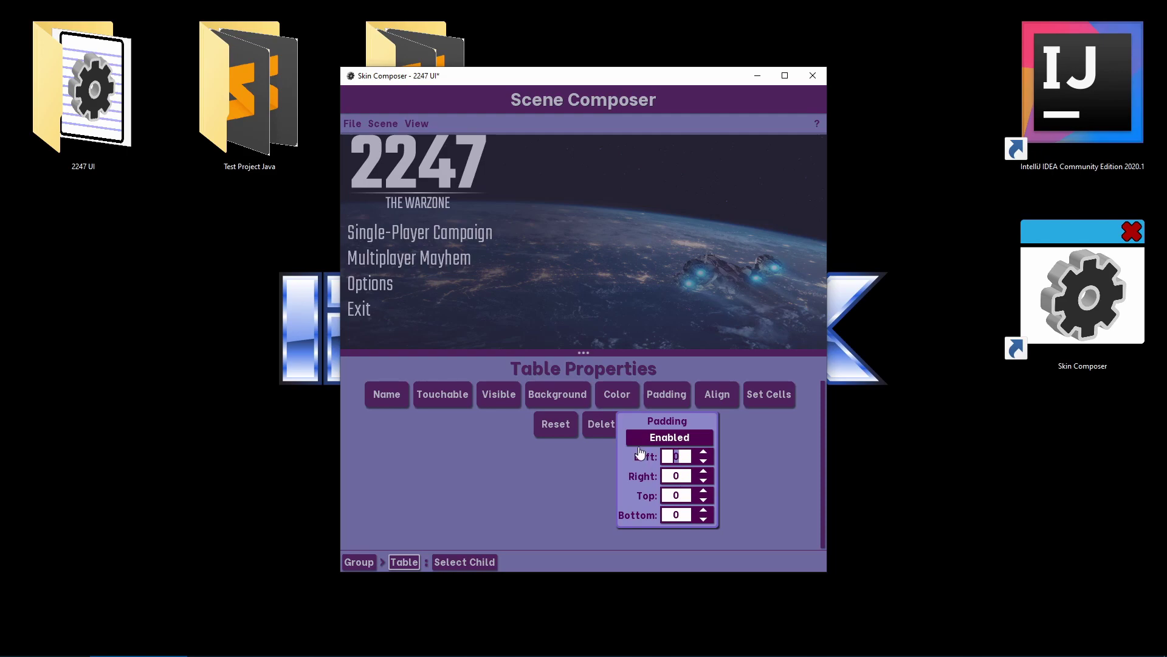
pyautogui.write('50')
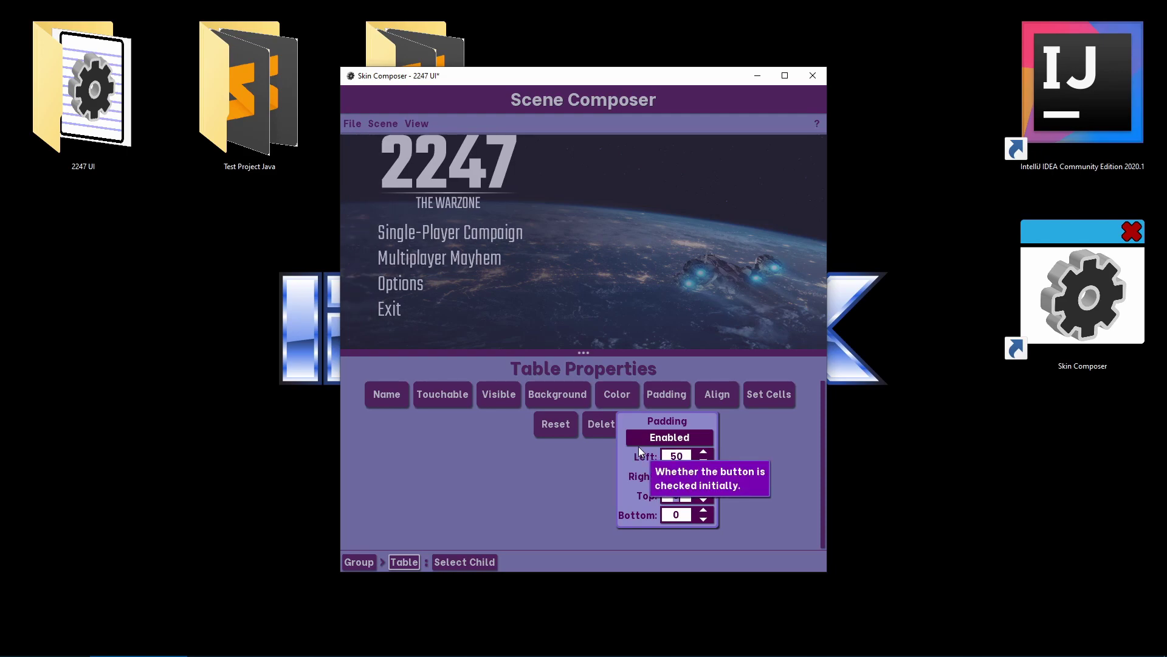
pyautogui.press('Tab')
pyautogui.press('Tab')
pyautogui.write('50')
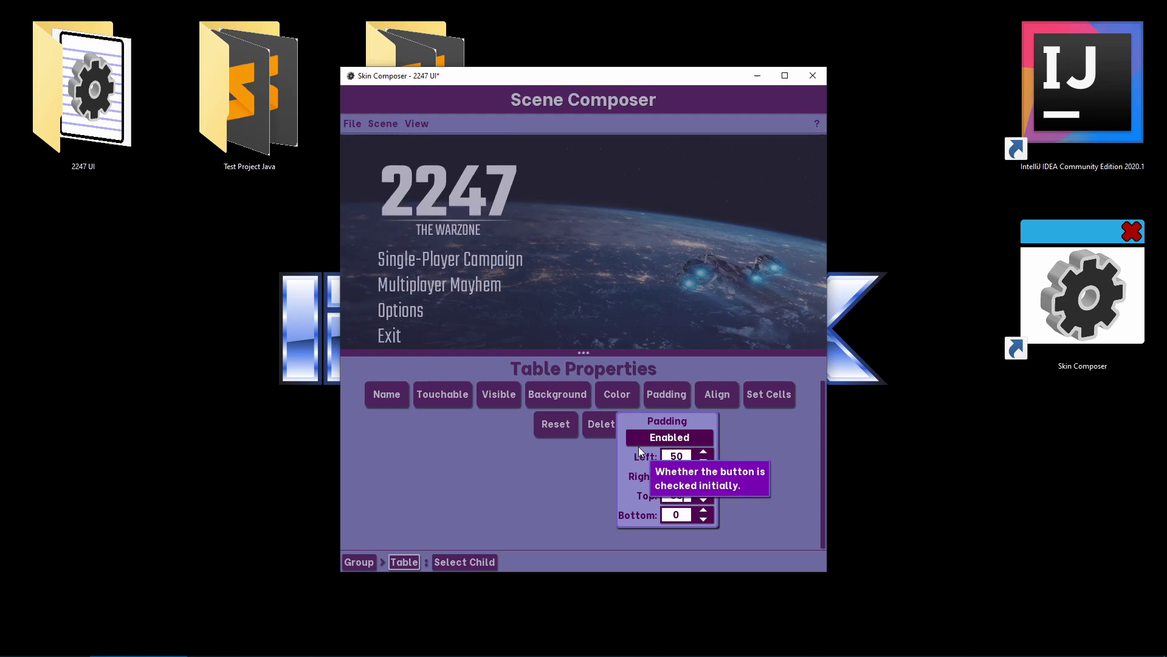
pyautogui.click(759, 511)
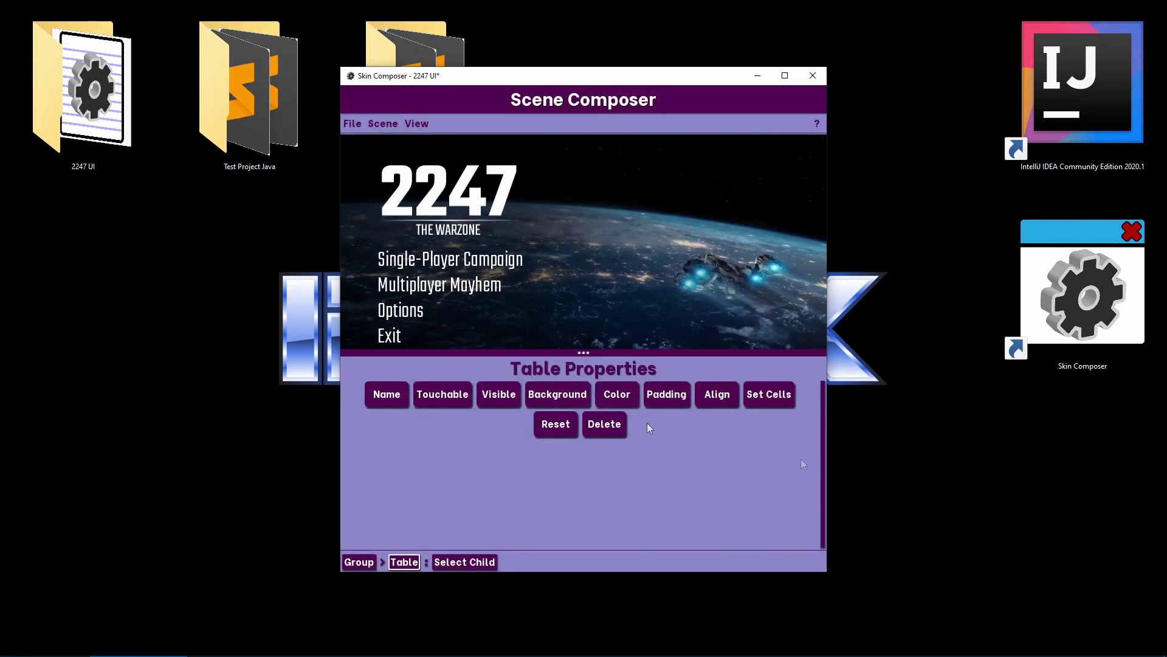
pyautogui.moveTo(582, 351); pyautogui.dragTo(657, 362)
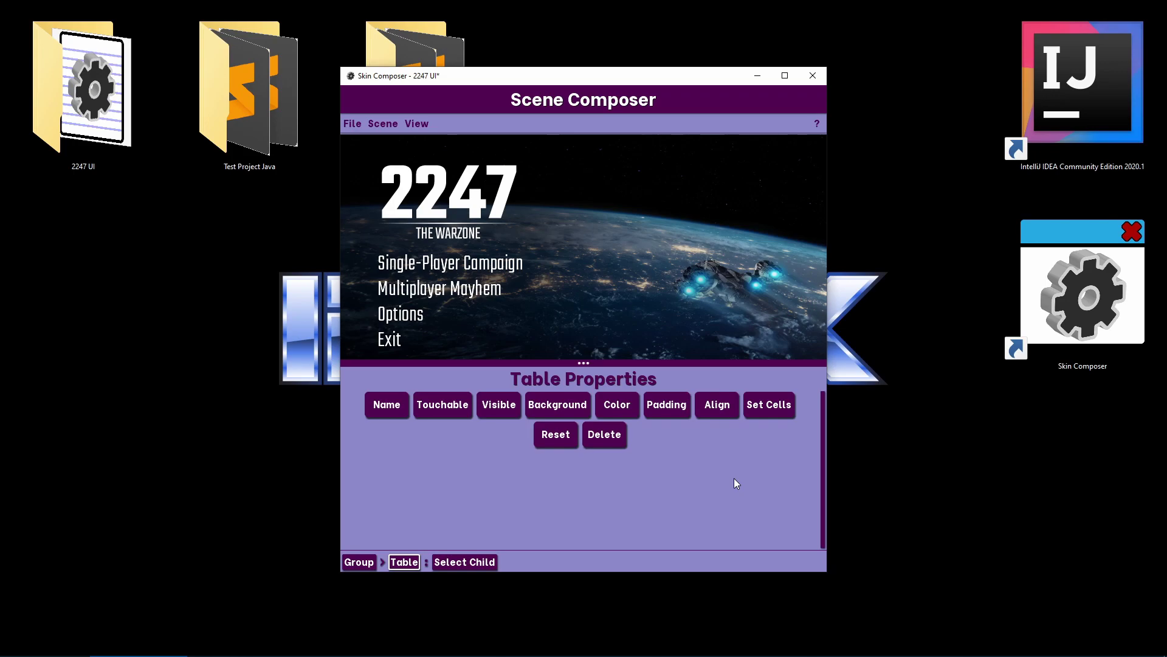
# Step: Clear the scene, return to edit mode, and create a new one-cell table
pyautogui.click(383, 123)
pyautogui.click(387, 158)
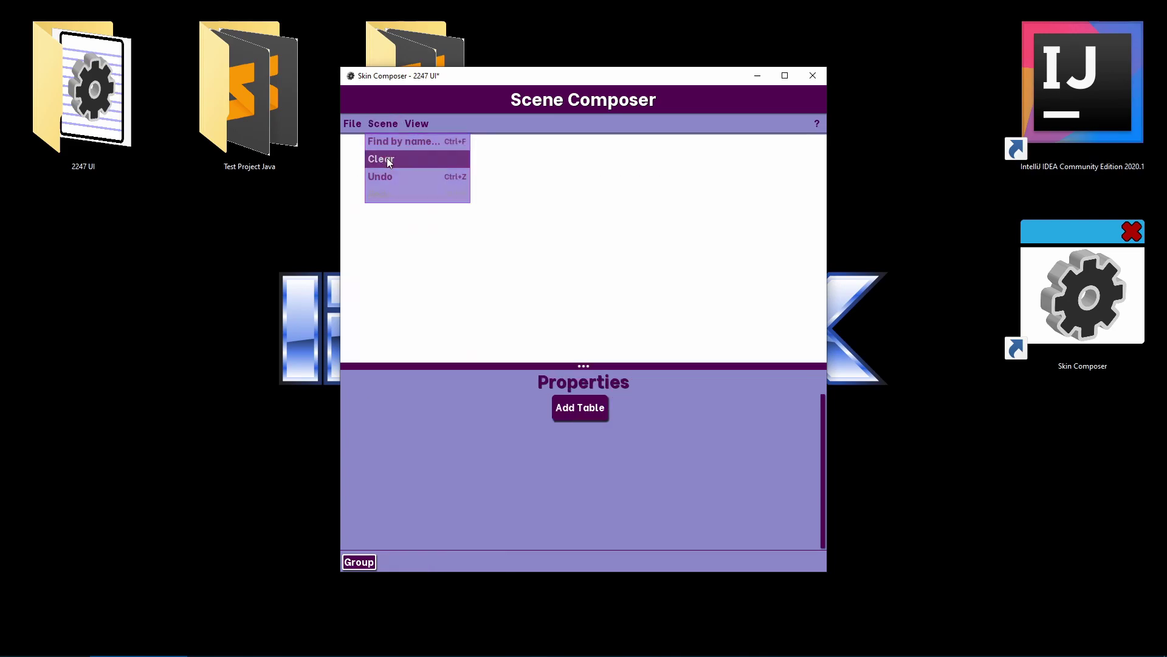
pyautogui.click(420, 127)
pyautogui.click(433, 158)
pyautogui.click(579, 408)
pyautogui.click(554, 447)
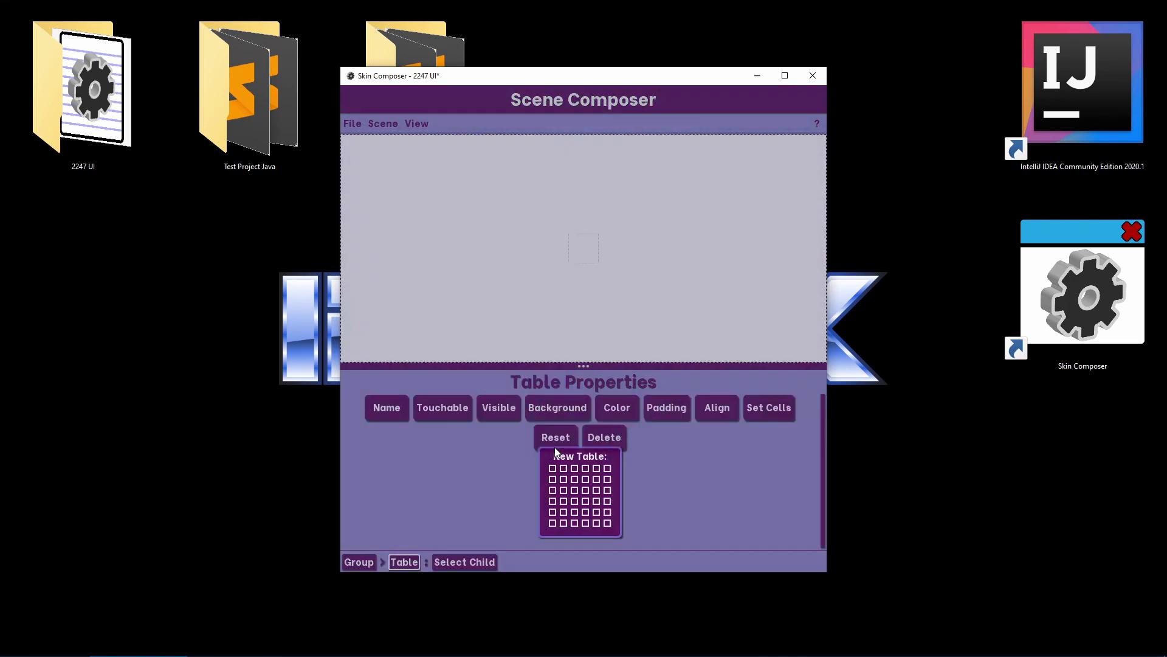
pyautogui.click(584, 256)
# Step: Put a Stack in the cell and add an Image child to it
pyautogui.click(396, 414)
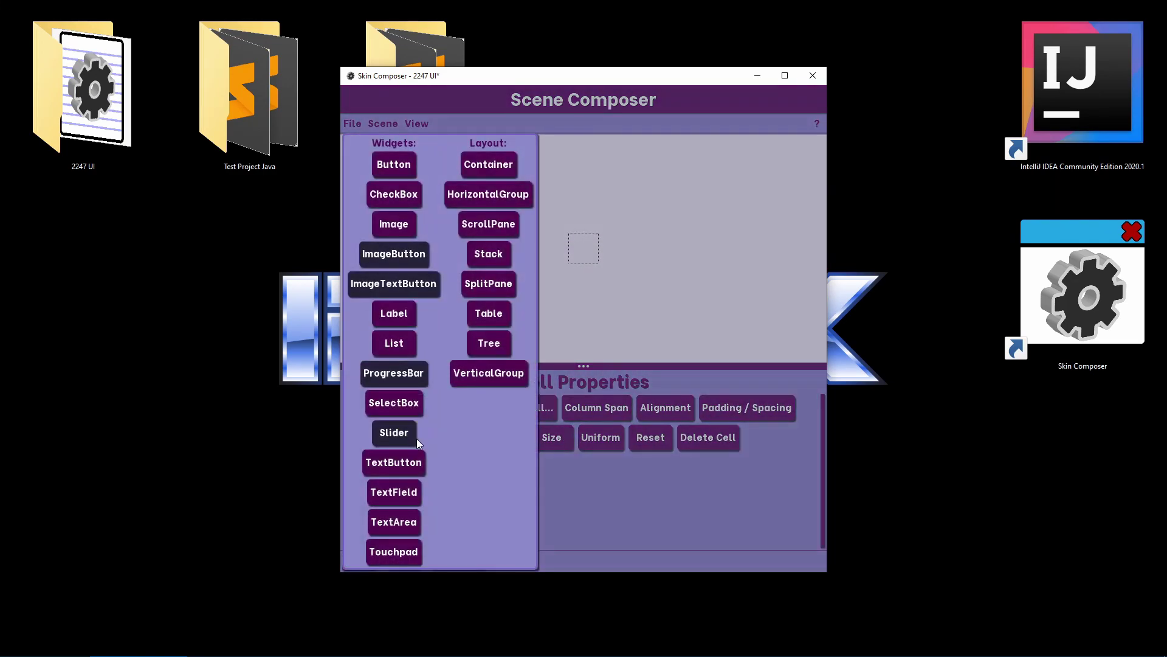
pyautogui.click(488, 253)
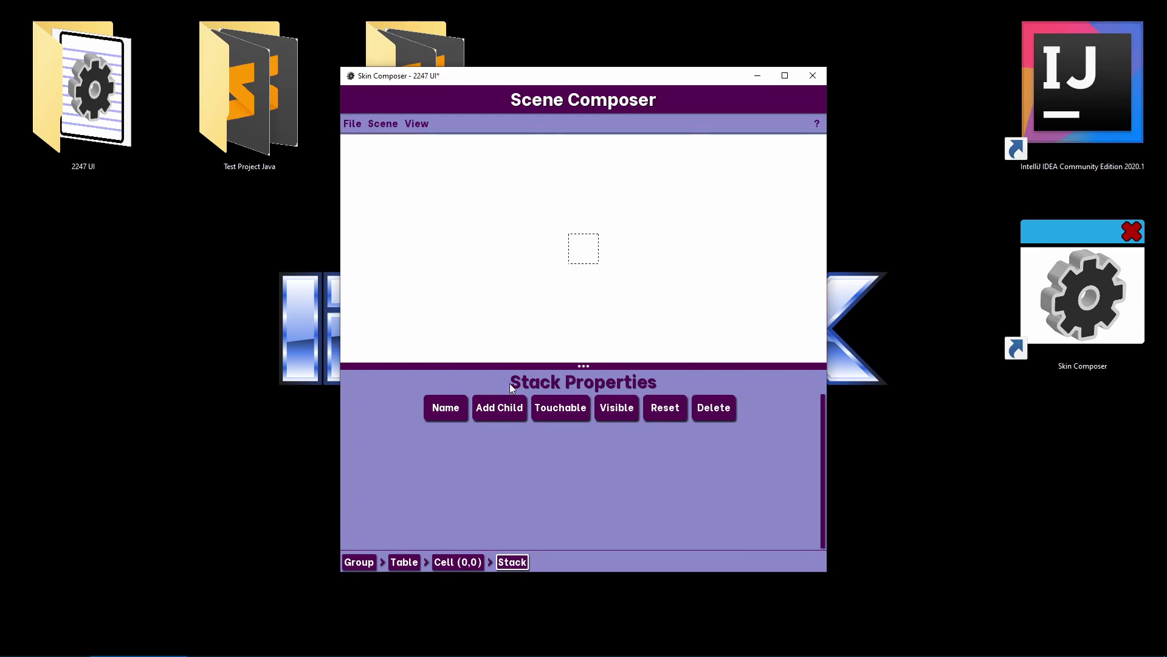
pyautogui.click(498, 407)
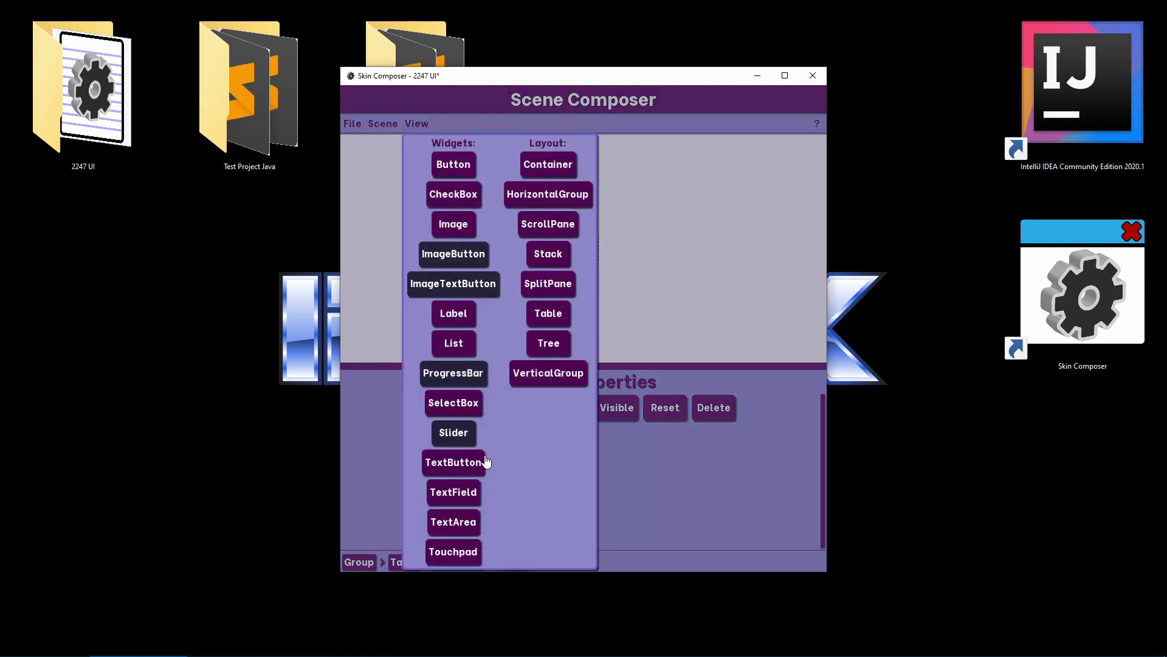
pyautogui.click(474, 235)
# Step: Set the image's drawable to the bg space picture with Fill scaling
pyautogui.click(474, 407)
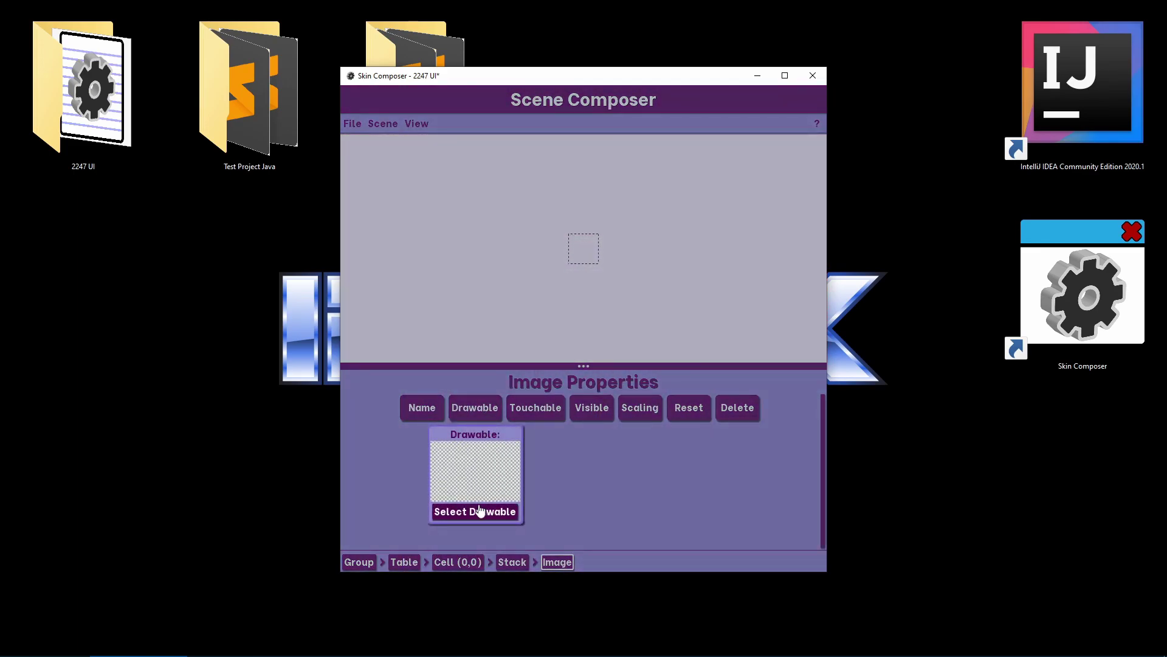
pyautogui.click(480, 511)
pyautogui.click(402, 207)
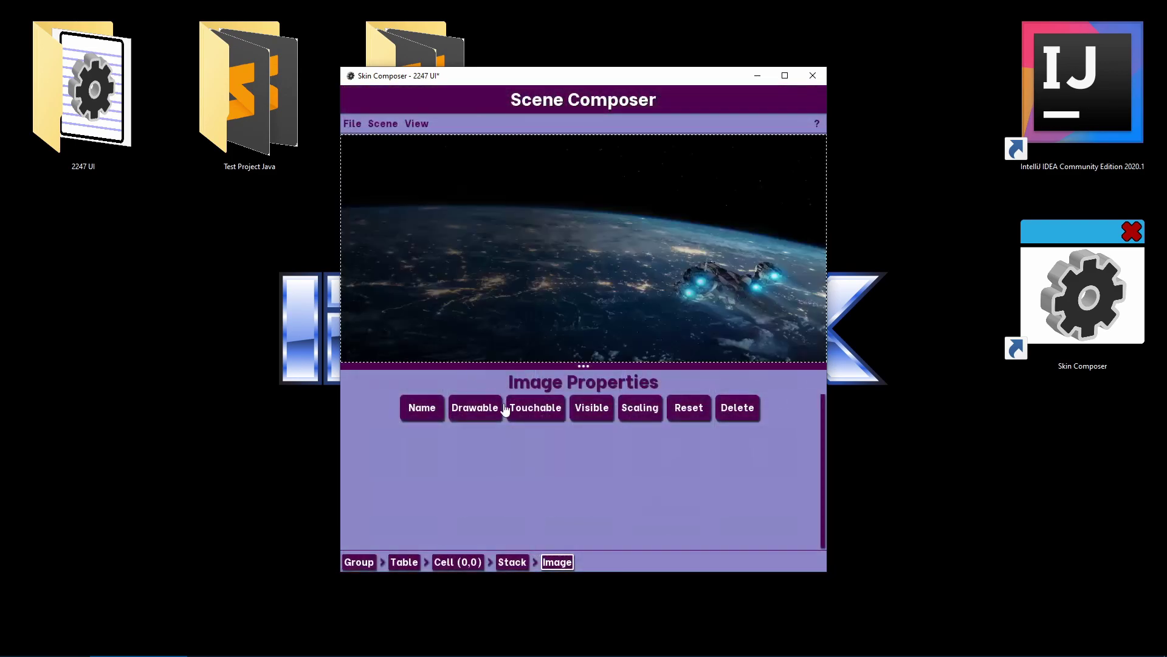
pyautogui.click(641, 408)
pyautogui.click(649, 472)
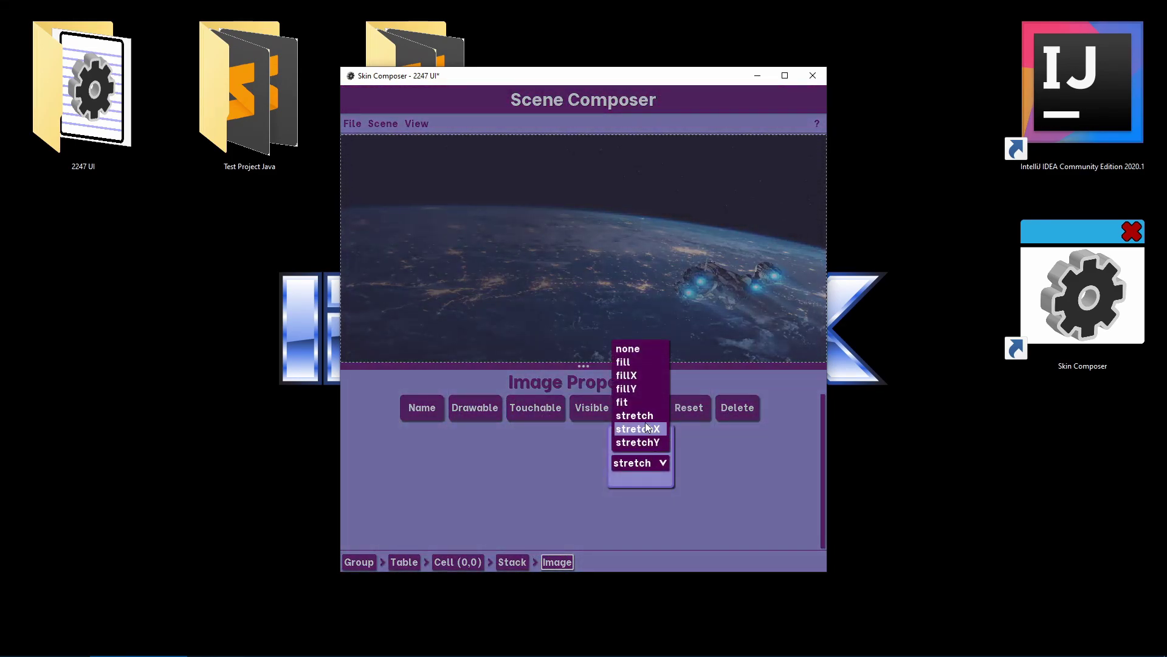
pyautogui.click(643, 363)
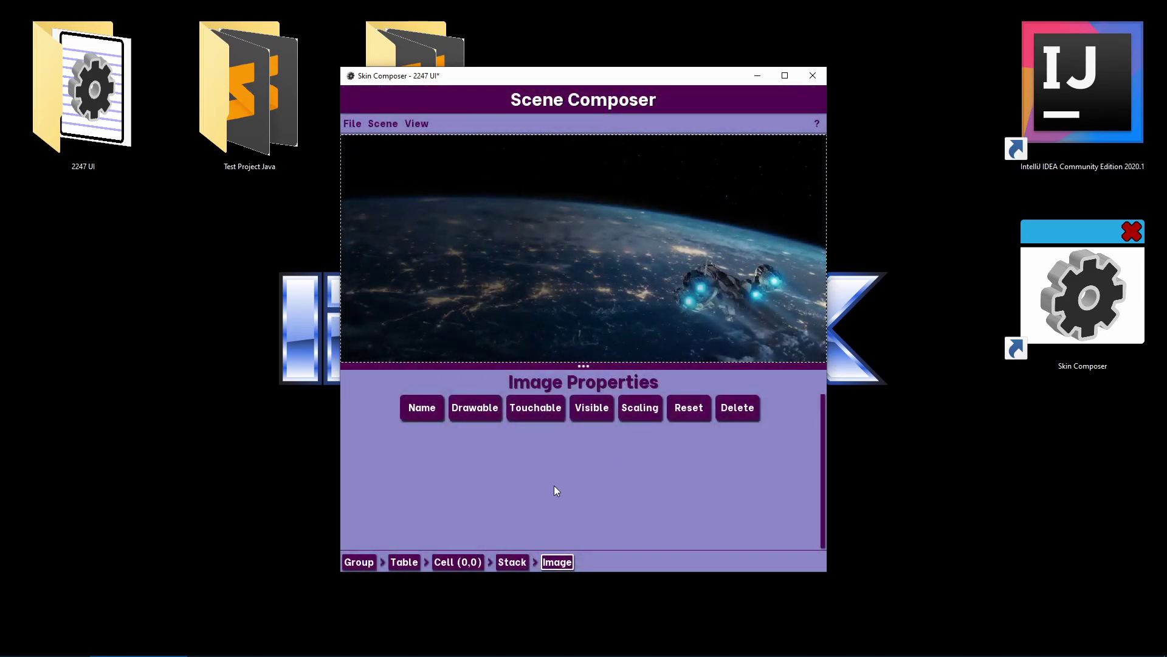
pyautogui.moveTo(585, 365); pyautogui.dragTo(593, 403)
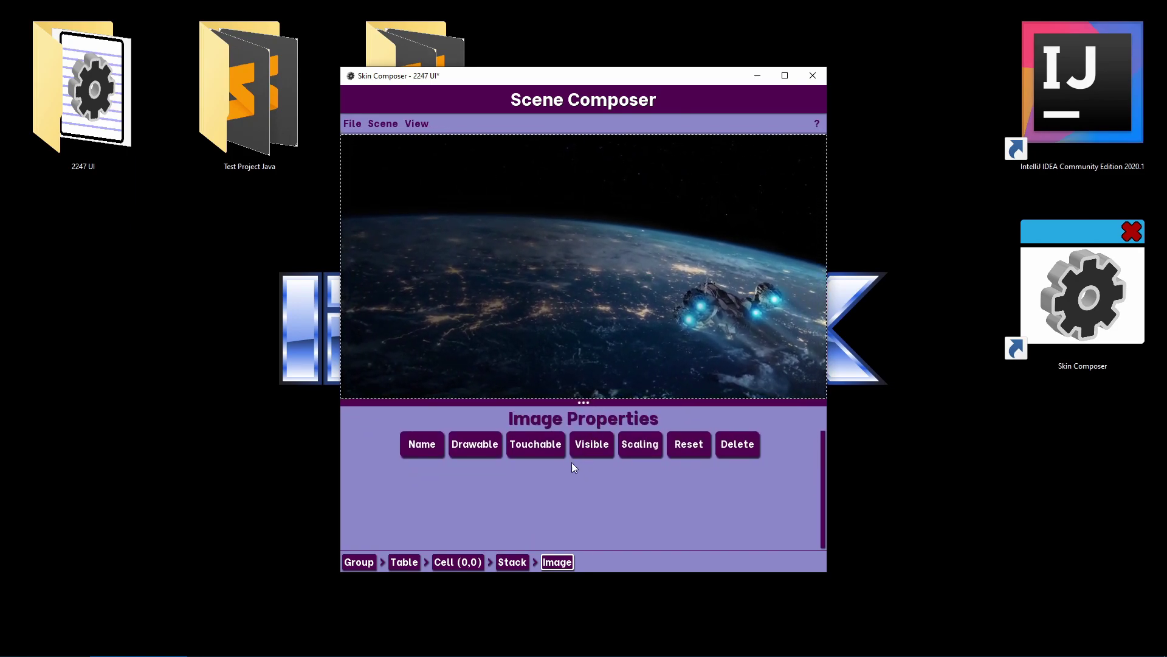
# Step: Add a single-column table to the Stack with the 2247 logo image in its first cell
pyautogui.click(509, 562)
pyautogui.click(502, 445)
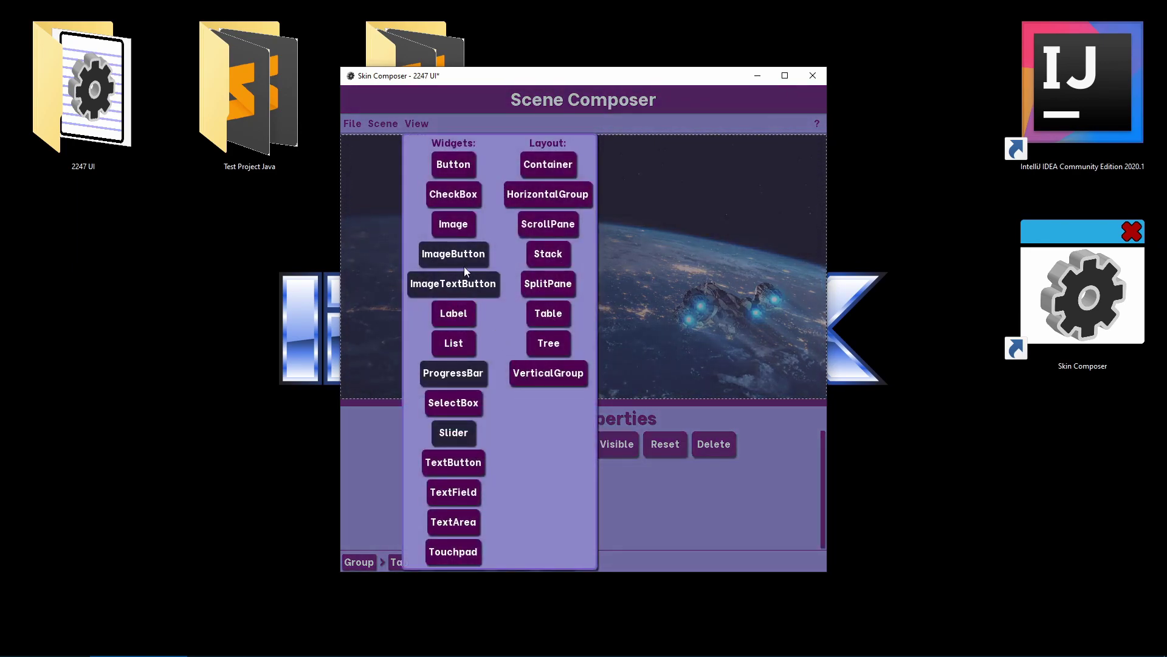
pyautogui.click(552, 315)
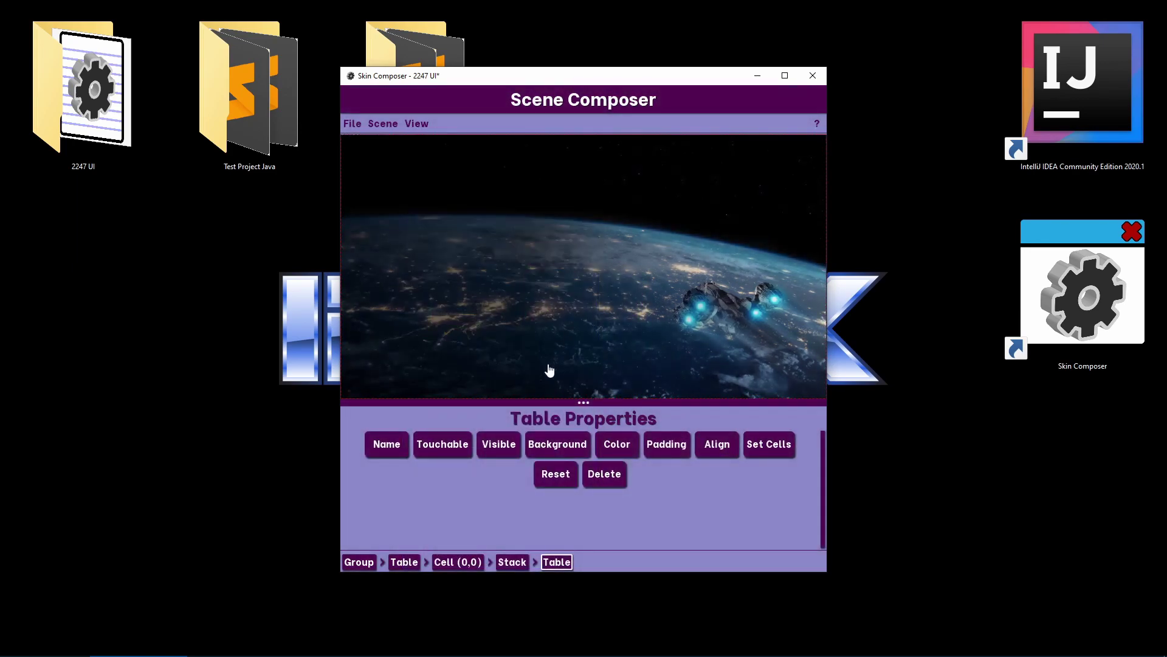
pyautogui.click(746, 451)
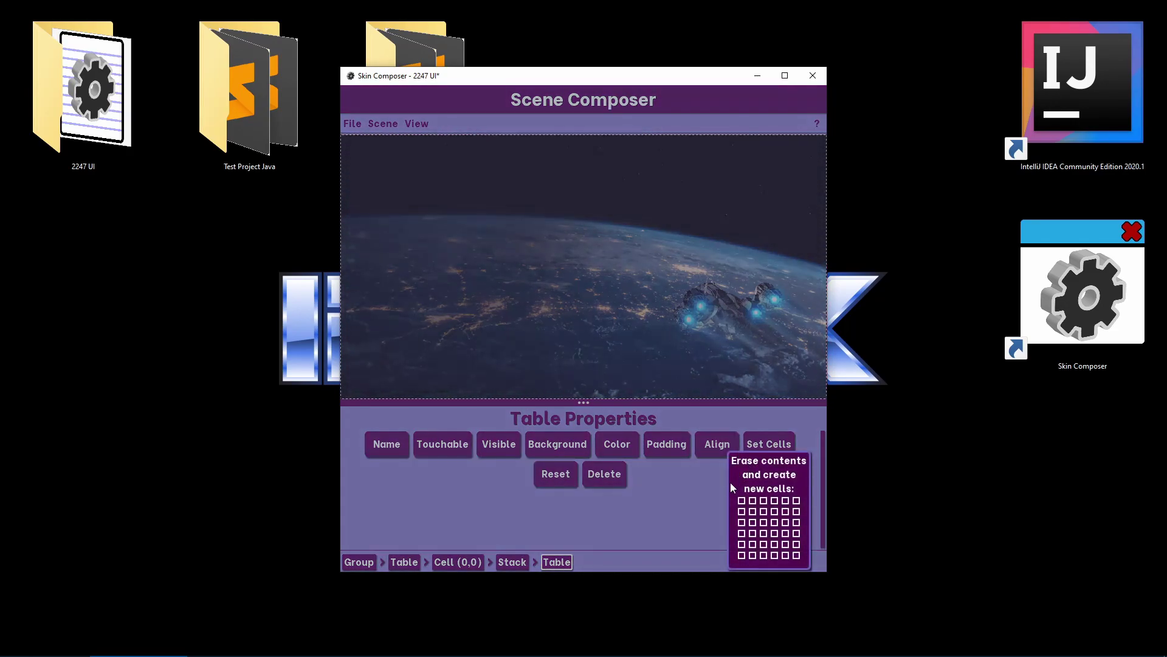
pyautogui.click(742, 511)
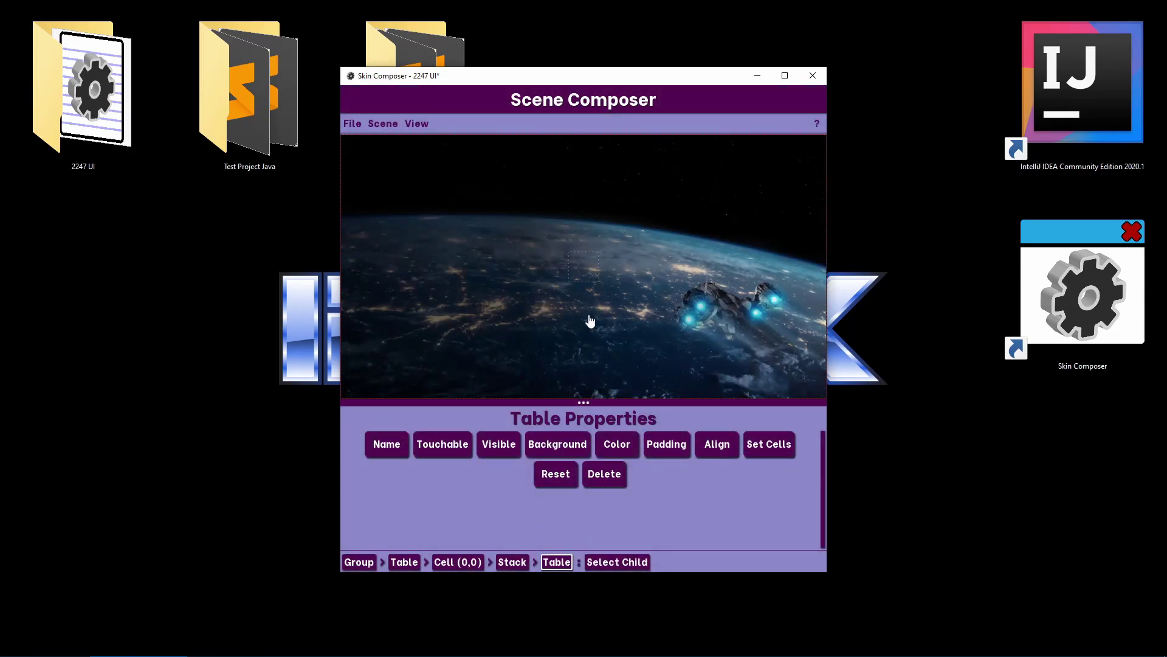
pyautogui.click(580, 277)
pyautogui.click(414, 439)
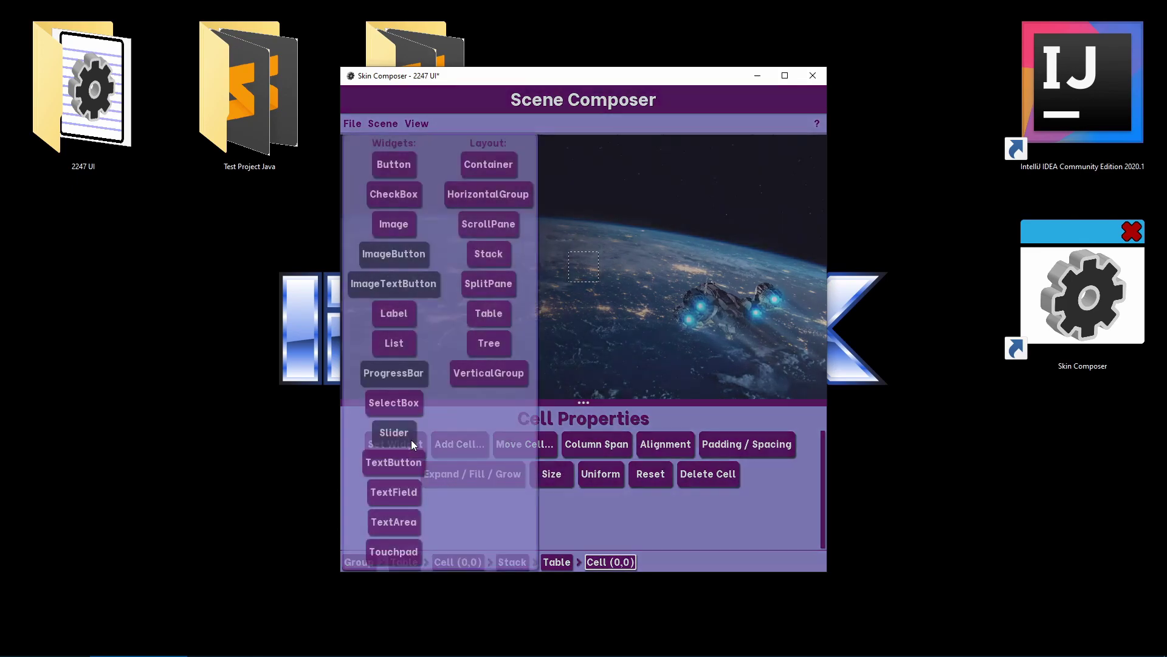
pyautogui.click(408, 225)
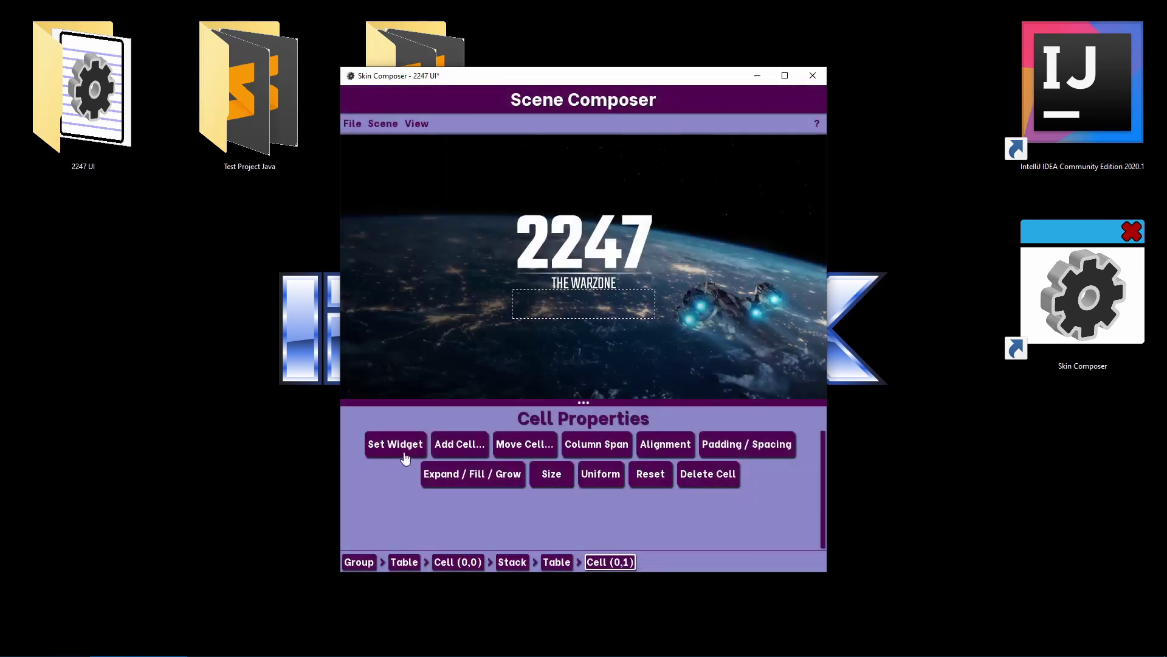
# Step: Put a text button labelled 'Single-Player Campaign' in the second cell
pyautogui.click(406, 457)
pyautogui.click(409, 292)
pyautogui.click(420, 444)
pyautogui.write('Single-Player Campai')
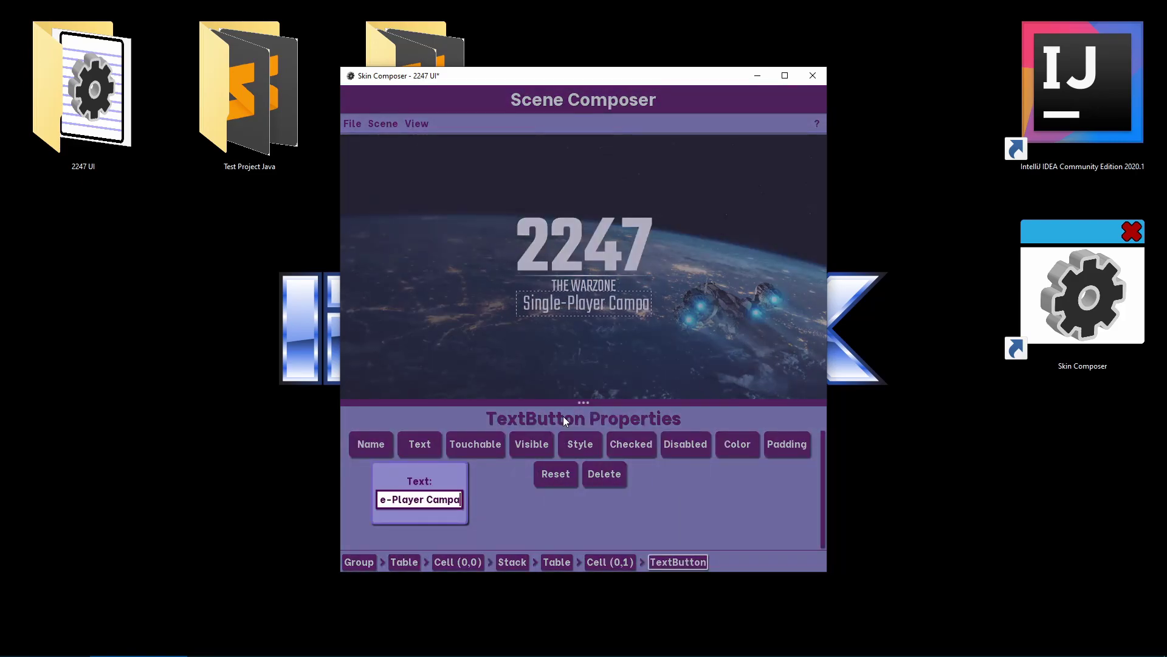
pyautogui.write('gn')
pyautogui.press('Return')
# Step: Add copied button rows below and label the last button 'Exit'
pyautogui.click(610, 562)
pyautogui.click(459, 444)
pyautogui.click(497, 519)
pyautogui.click(497, 519)
pyautogui.click(420, 447)
pyautogui.write('Exit')
pyautogui.press('Return')
pyautogui.click(585, 293)
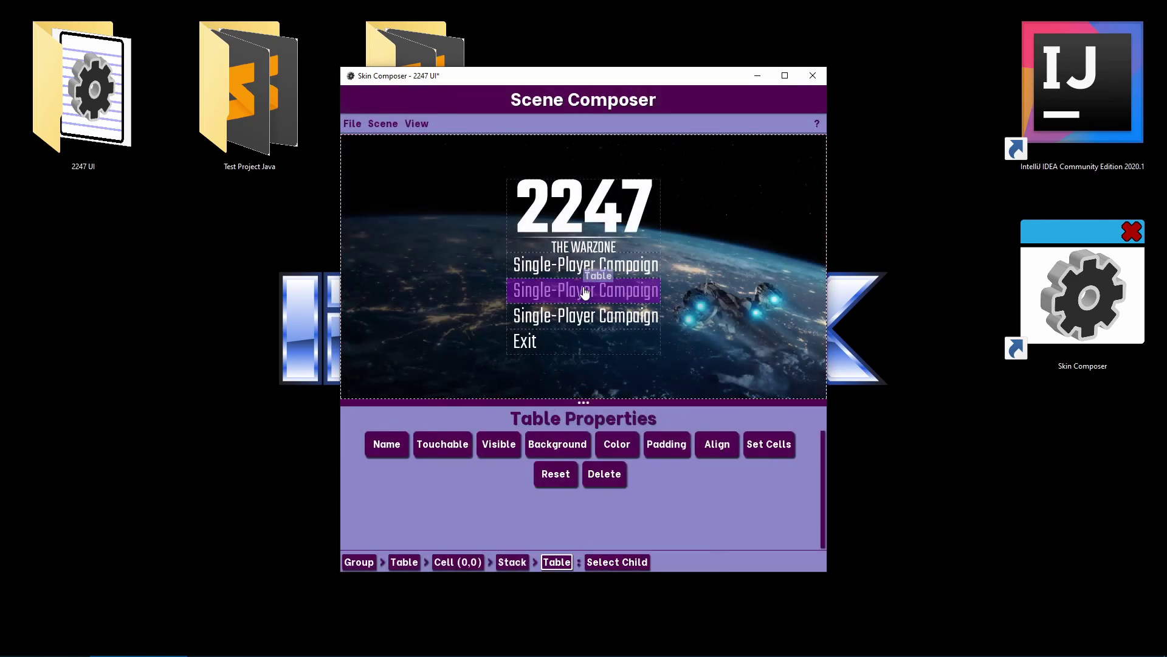
# Step: Relabel the middle buttons 'Multiplayer Mayhem' and 'Options'
pyautogui.click(585, 293)
pyautogui.click(419, 444)
pyautogui.write('Multiplayer Mayhem')
pyautogui.press('Return')
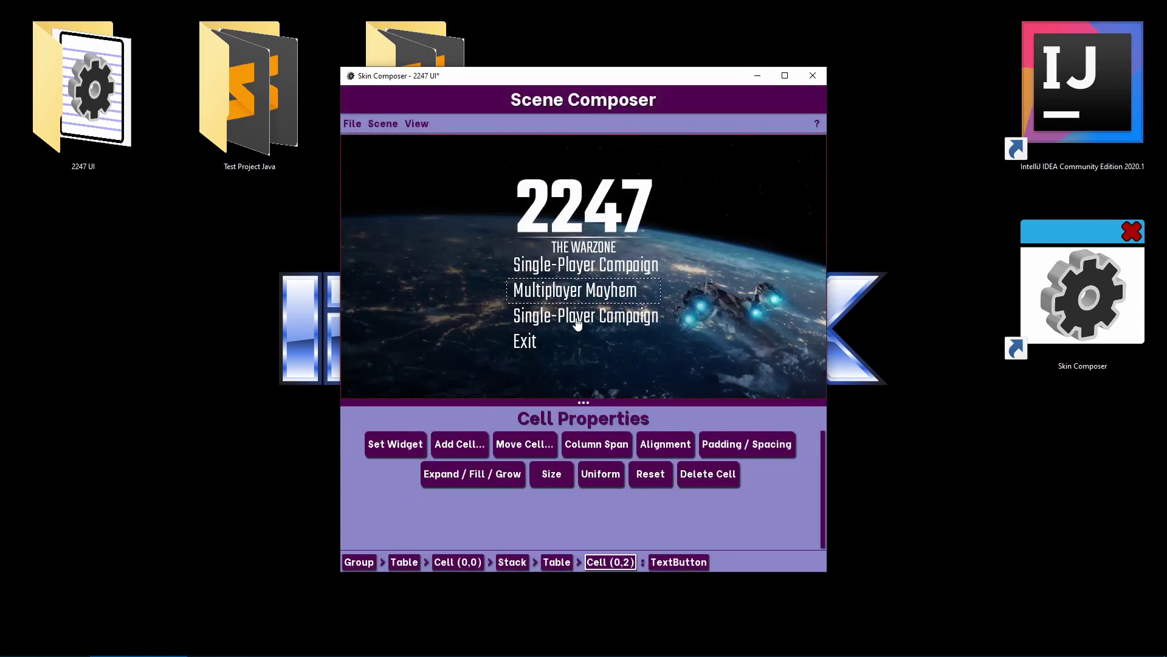
pyautogui.click(577, 322)
pyautogui.click(418, 444)
pyautogui.write('Options')
pyautogui.press('Return')
# Step: Select the 2247 logo and check its cell padding settings
pyautogui.click(593, 213)
pyautogui.click(733, 449)
pyautogui.click(521, 373)
# Step: Align the menu table to the top-left
pyautogui.click(557, 562)
pyautogui.click(717, 444)
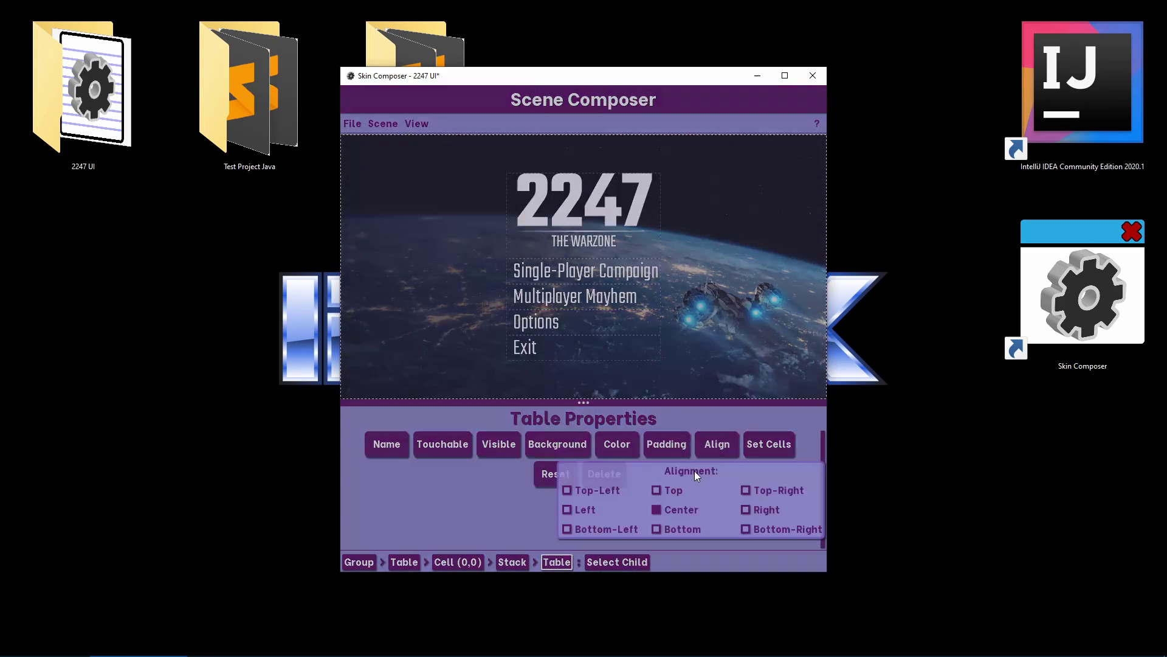
pyautogui.click(566, 490)
# Step: Enable table padding with Left 10 and Top 10
pyautogui.click(666, 444)
pyautogui.click(670, 477)
pyautogui.click(676, 497)
pyautogui.write('10')
pyautogui.click(676, 535)
pyautogui.write('10')
pyautogui.click(487, 546)
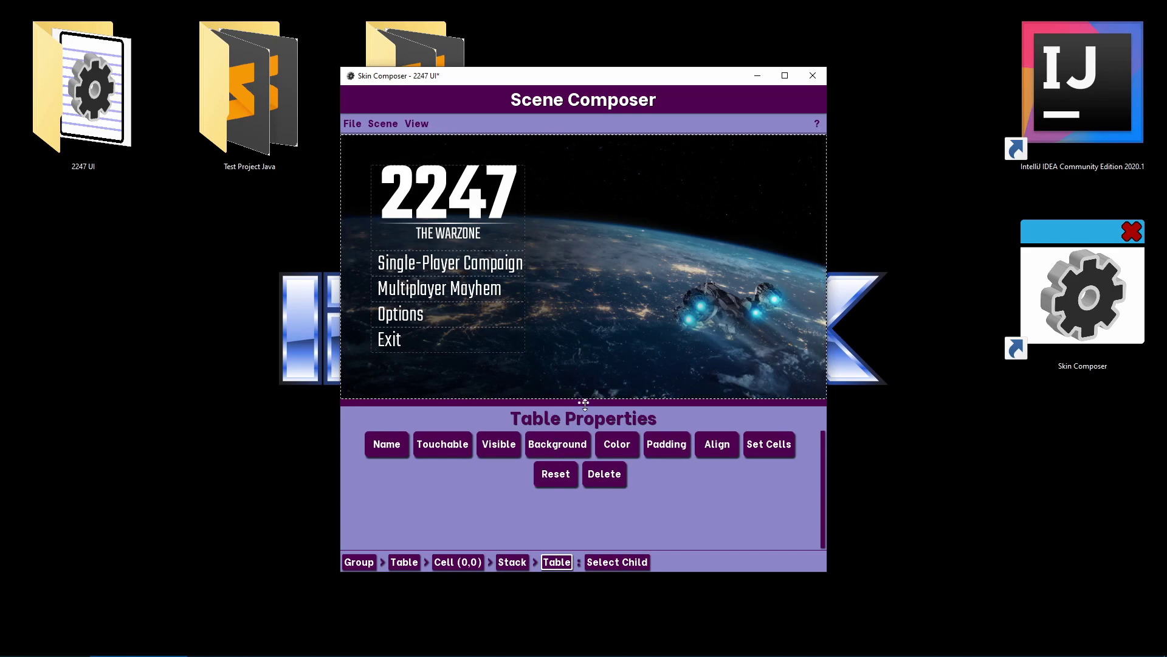
pyautogui.moveTo(585, 403); pyautogui.dragTo(600, 383)
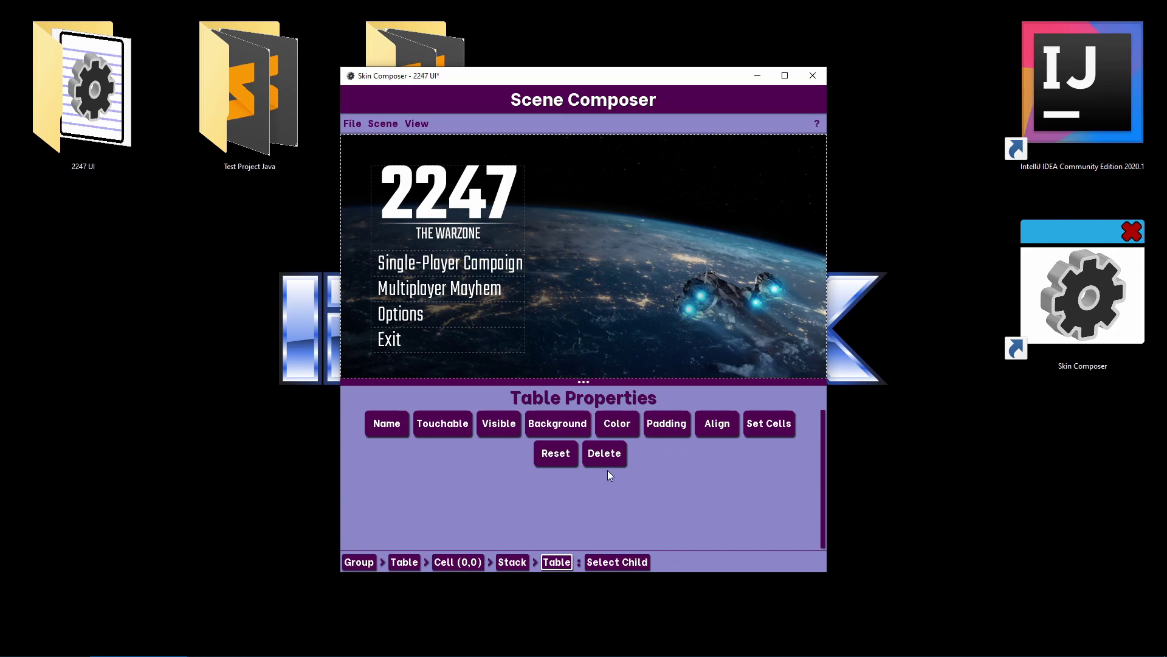
# Step: Name the Single-Player Campaign button 'single' and the Multiplayer Mayhem button 'multi'
pyautogui.click(484, 268)
pyautogui.click(484, 268)
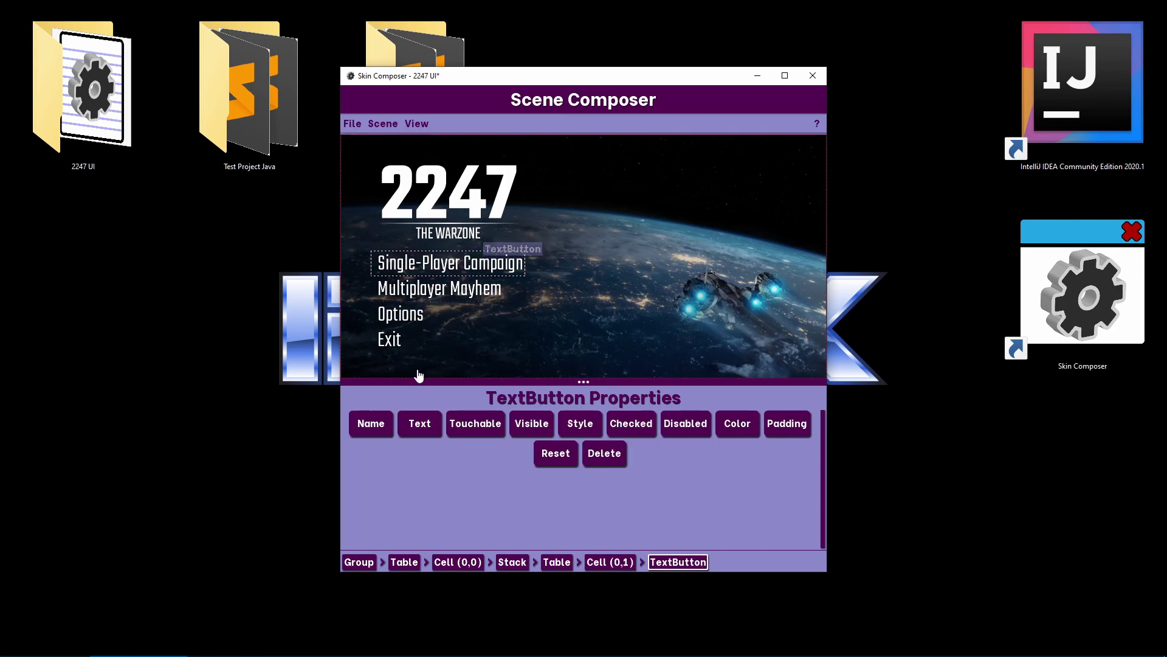
pyautogui.click(368, 425)
pyautogui.write('single')
pyautogui.press('Return')
pyautogui.click(457, 287)
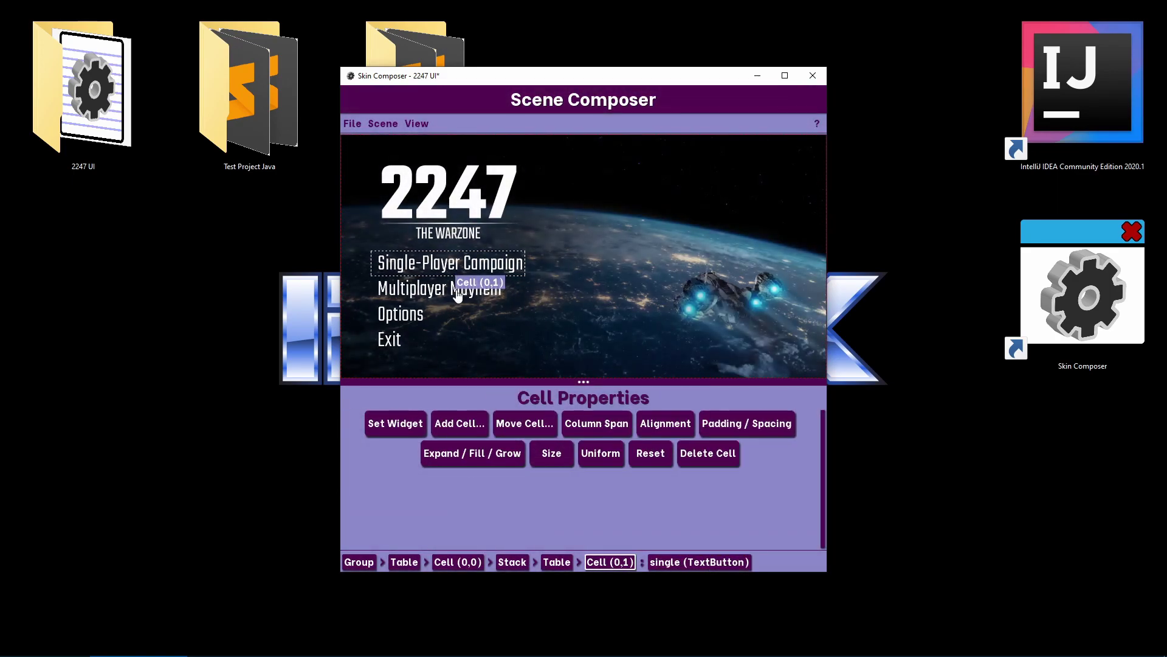
pyautogui.click(459, 290)
pyautogui.click(467, 295)
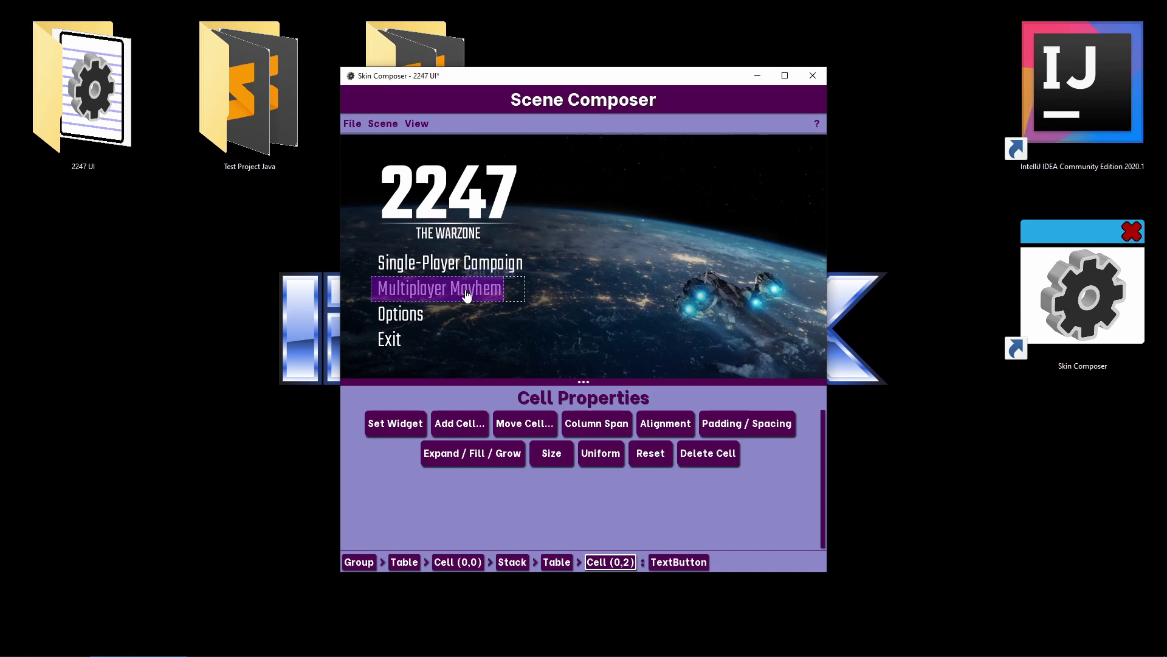
pyautogui.click(468, 294)
pyautogui.click(371, 424)
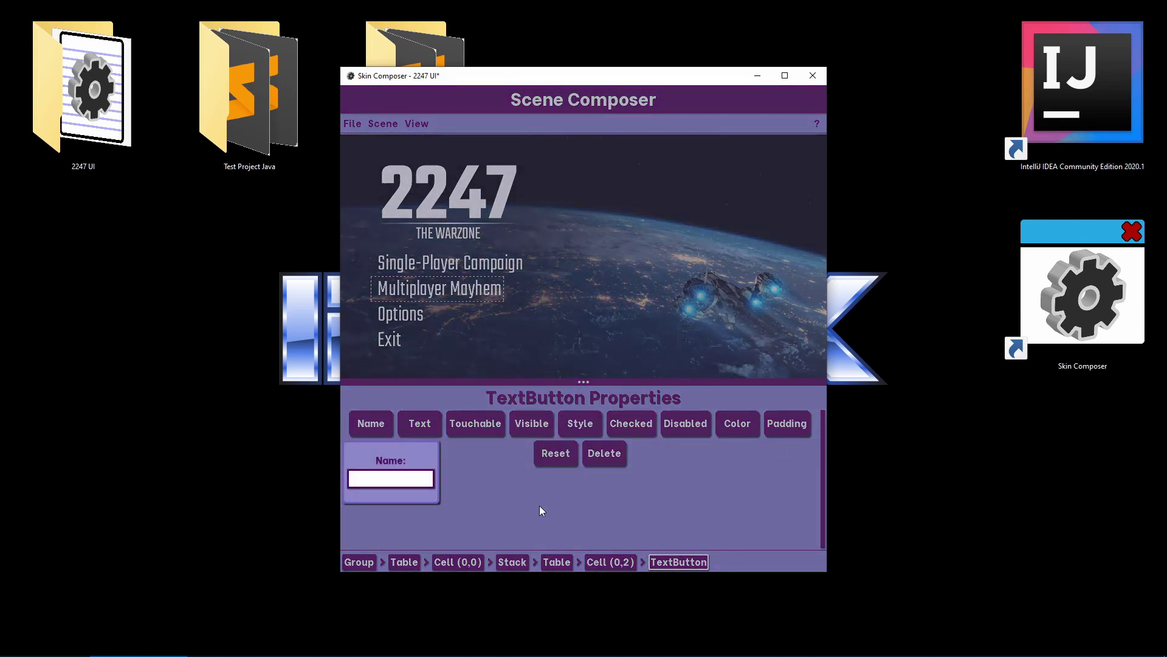
pyautogui.write('multi')
pyautogui.press('Return')
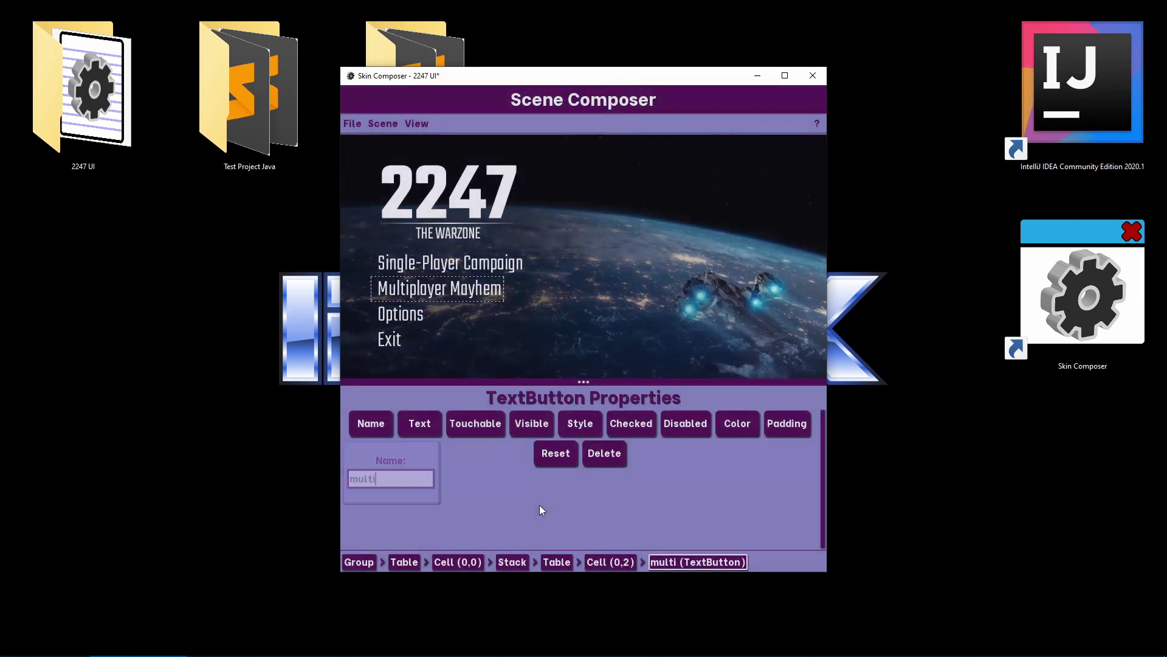
# Step: Name the Options button 'options' and the Exit button 'exit'
pyautogui.click(416, 322)
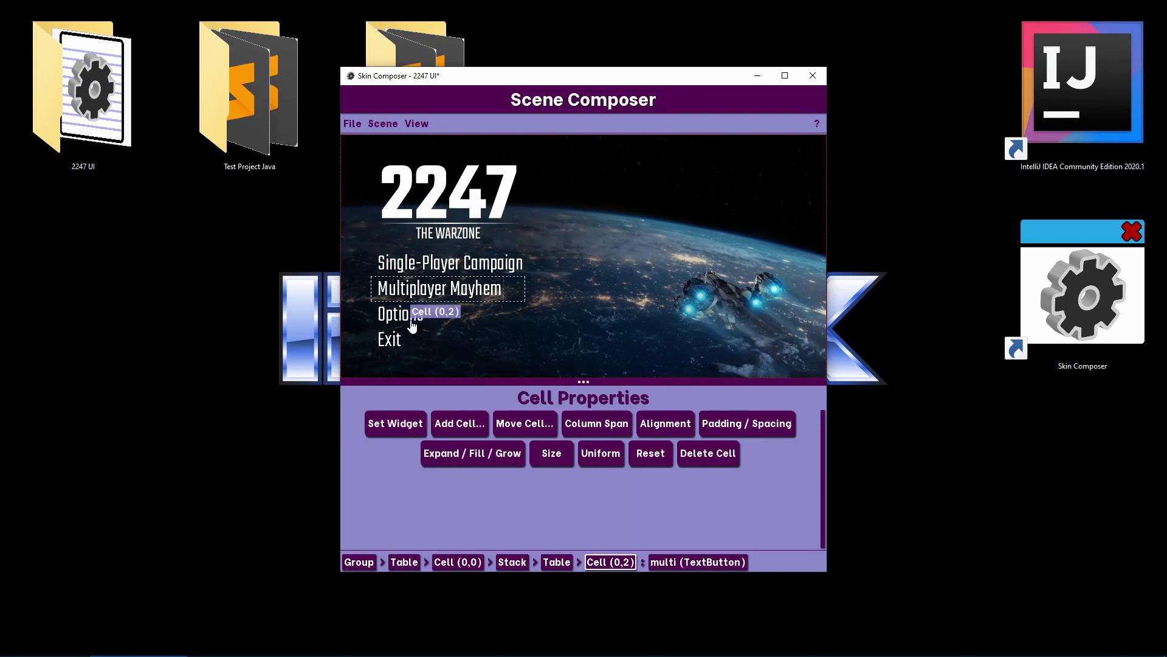
pyautogui.click(416, 321)
pyautogui.click(416, 321)
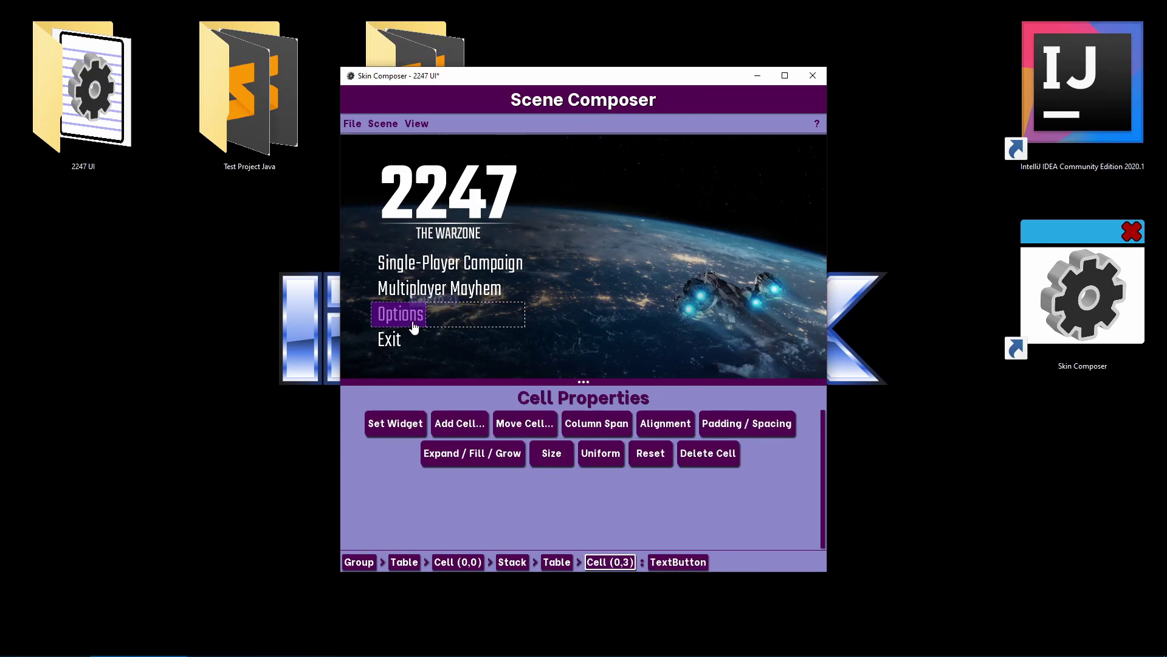
pyautogui.click(415, 321)
pyautogui.click(371, 423)
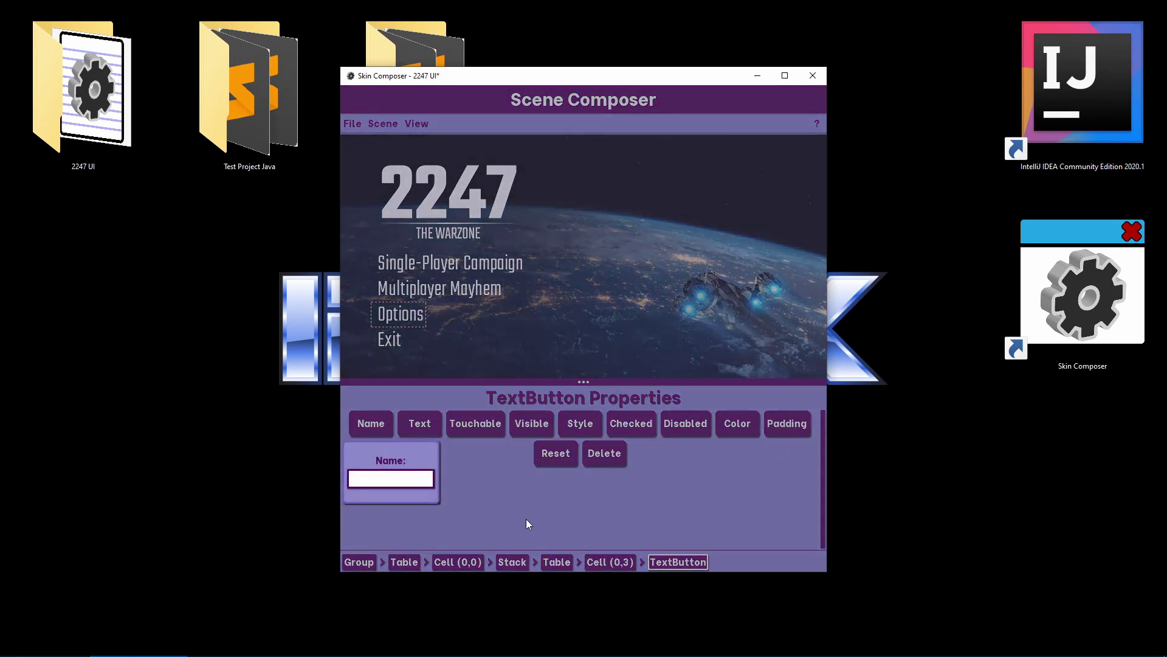
pyautogui.write('options')
pyautogui.press('Return')
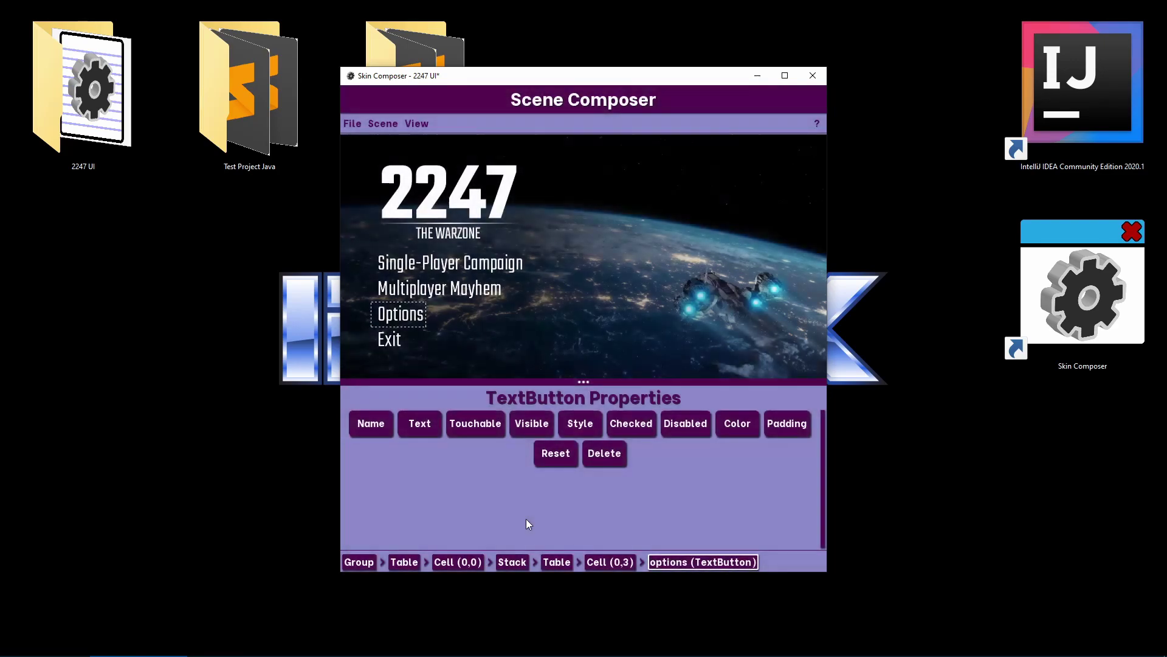
pyautogui.click(396, 346)
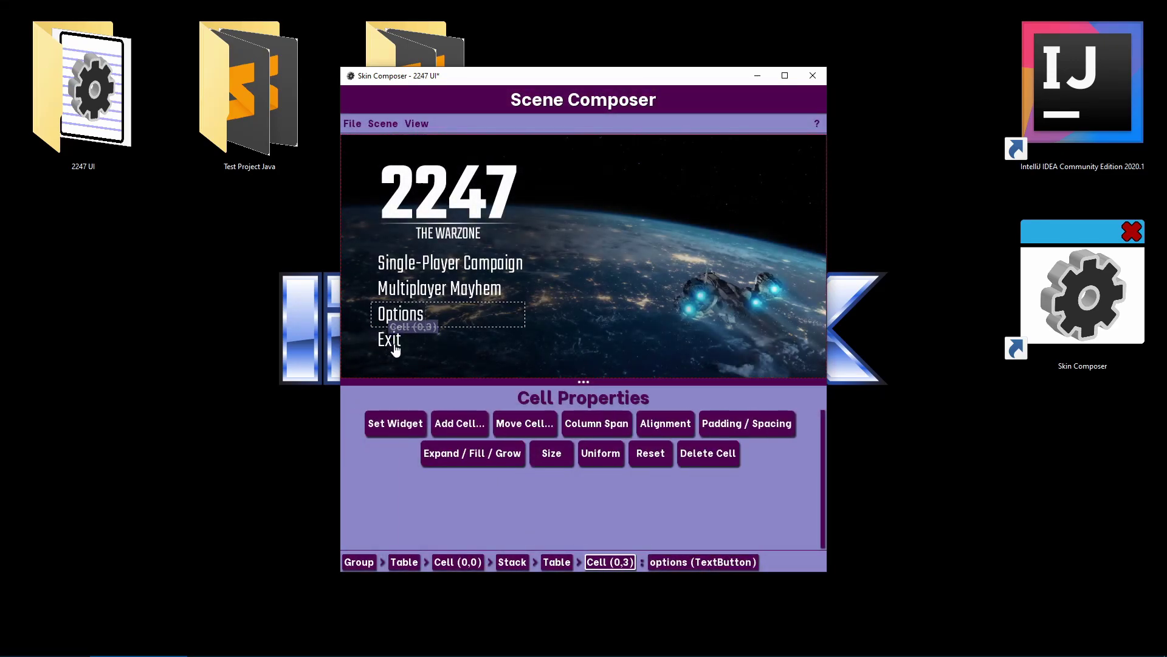
pyautogui.click(397, 349)
pyautogui.click(396, 350)
pyautogui.click(395, 350)
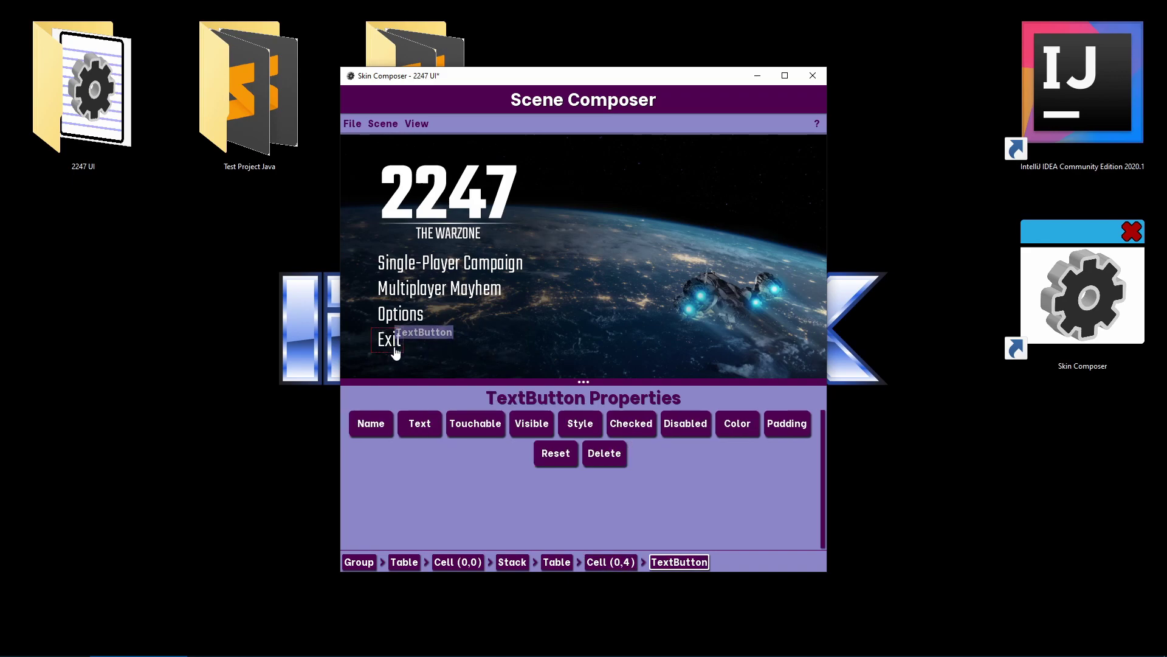
pyautogui.click(372, 426)
pyautogui.write('exit')
pyautogui.click(451, 488)
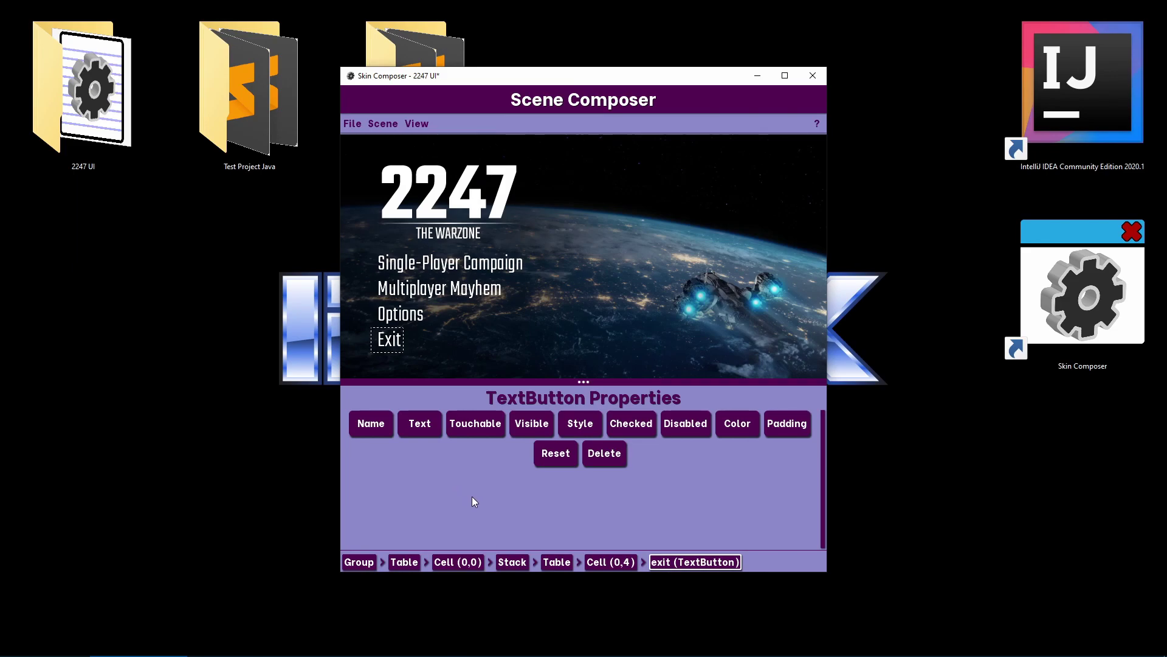
# Step: Use Scene > Find by name to locate and select the widget named 'single'
pyautogui.click(385, 127)
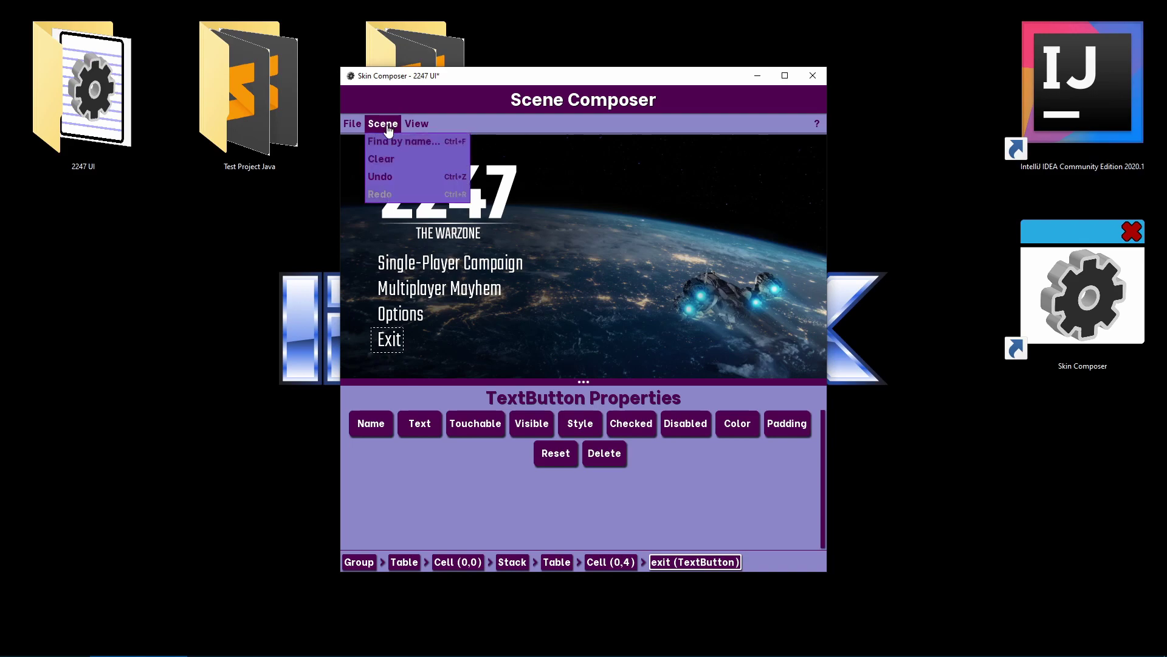
pyautogui.click(387, 142)
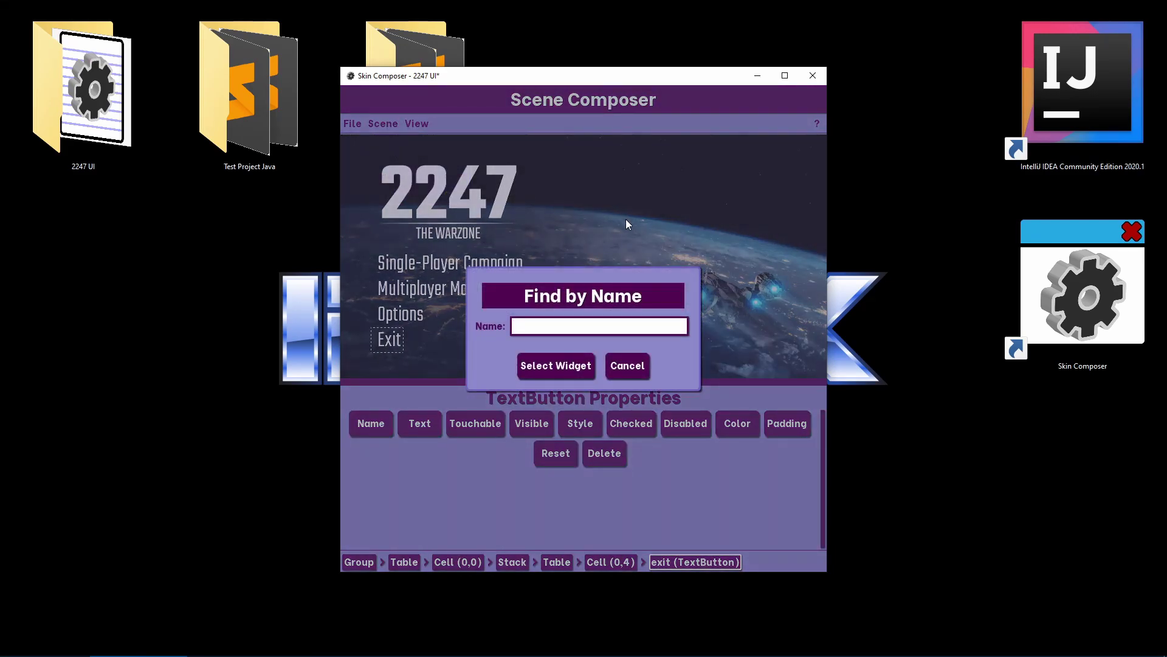
pyautogui.write('single')
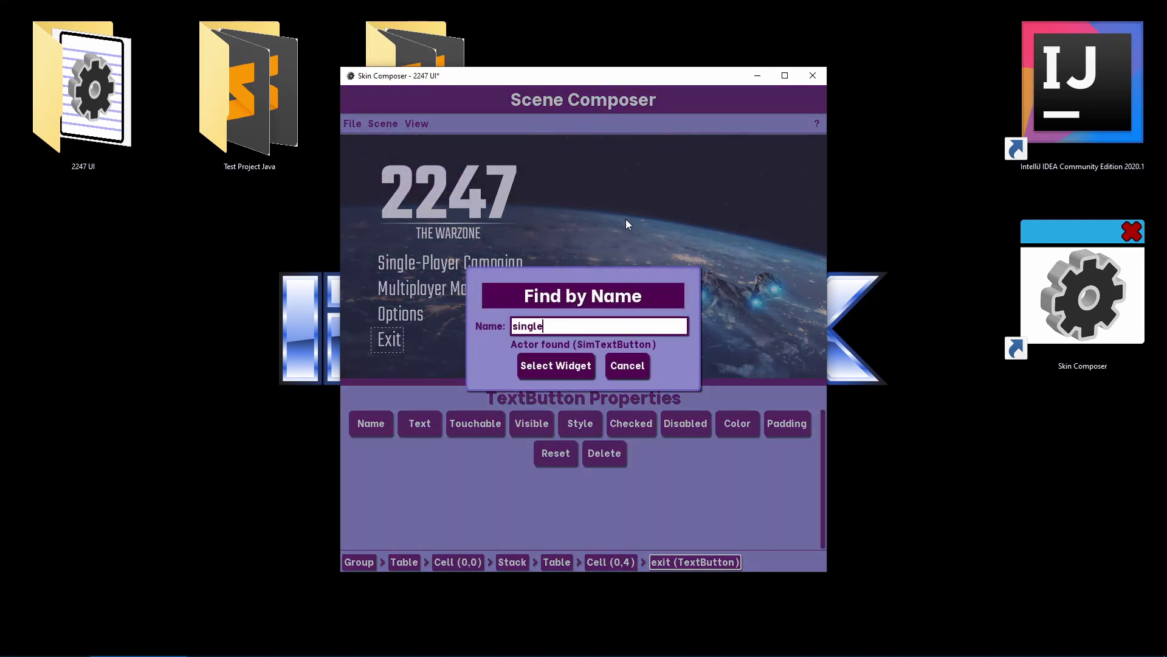
pyautogui.click(566, 372)
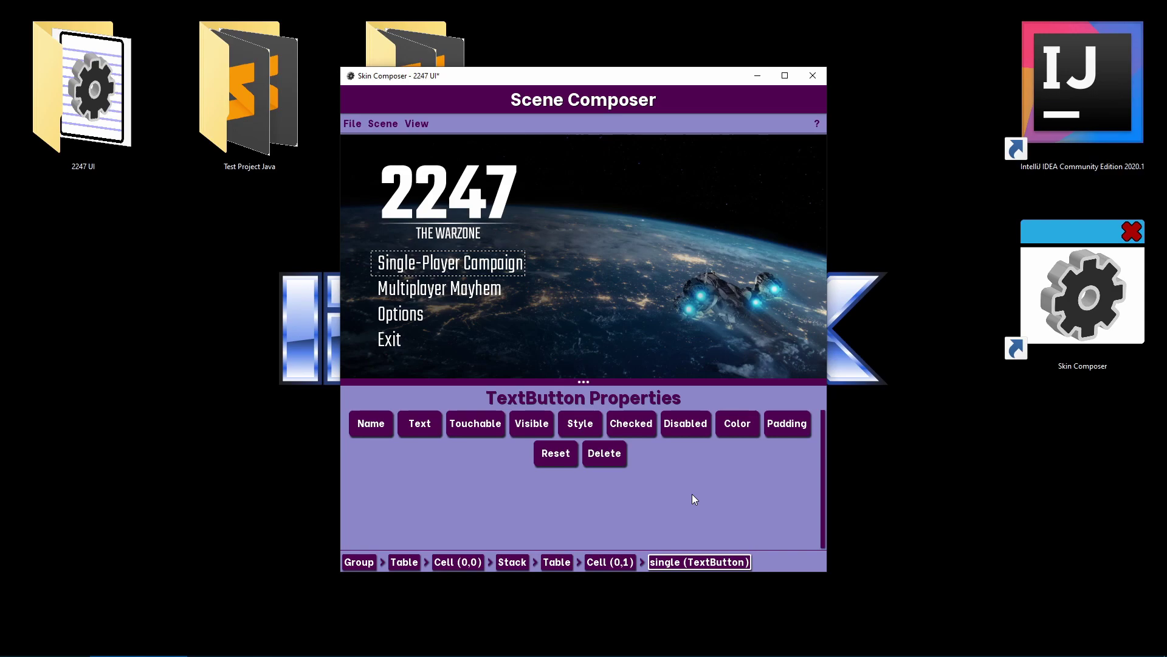
# Step: Review the File > Export options, then close them and pick the parent Table
pyautogui.click(355, 126)
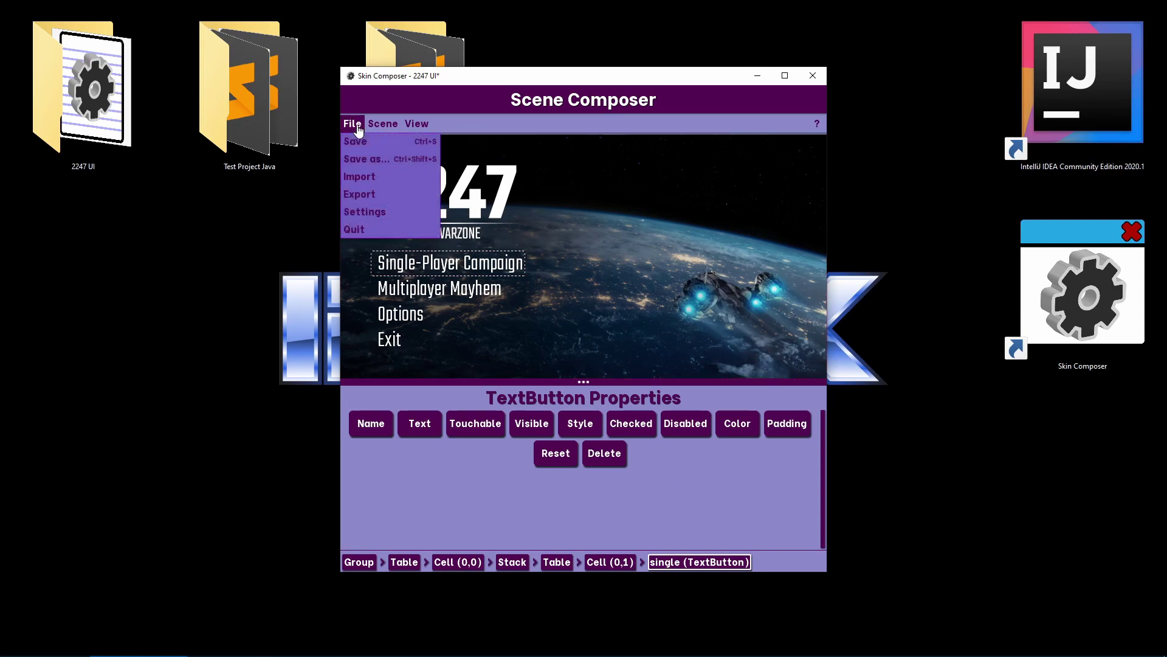
pyautogui.click(365, 194)
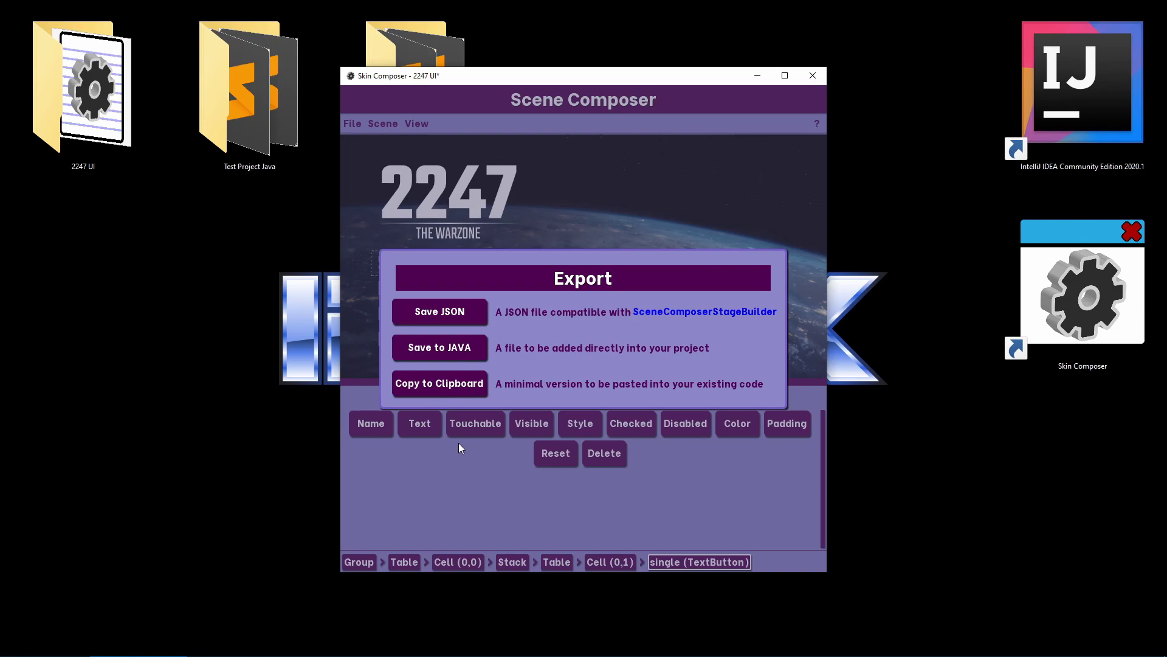
pyautogui.click(462, 481)
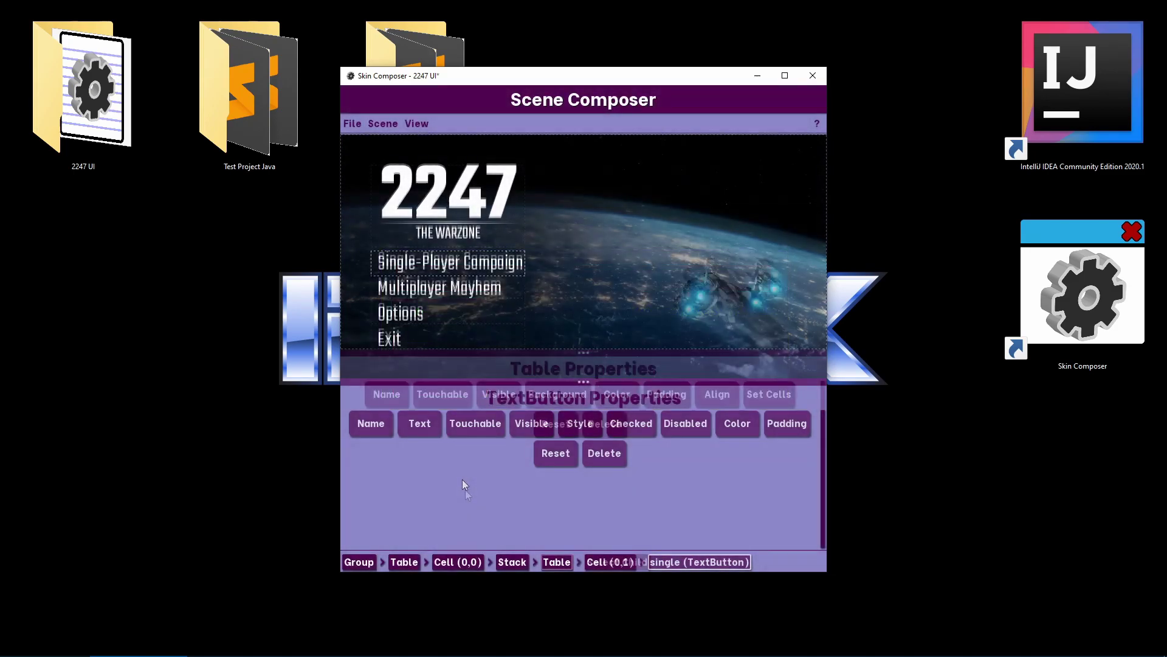
# Step: In File > Settings, change the class name from Core to MyGdxGame
pyautogui.click(381, 125)
pyautogui.click(352, 123)
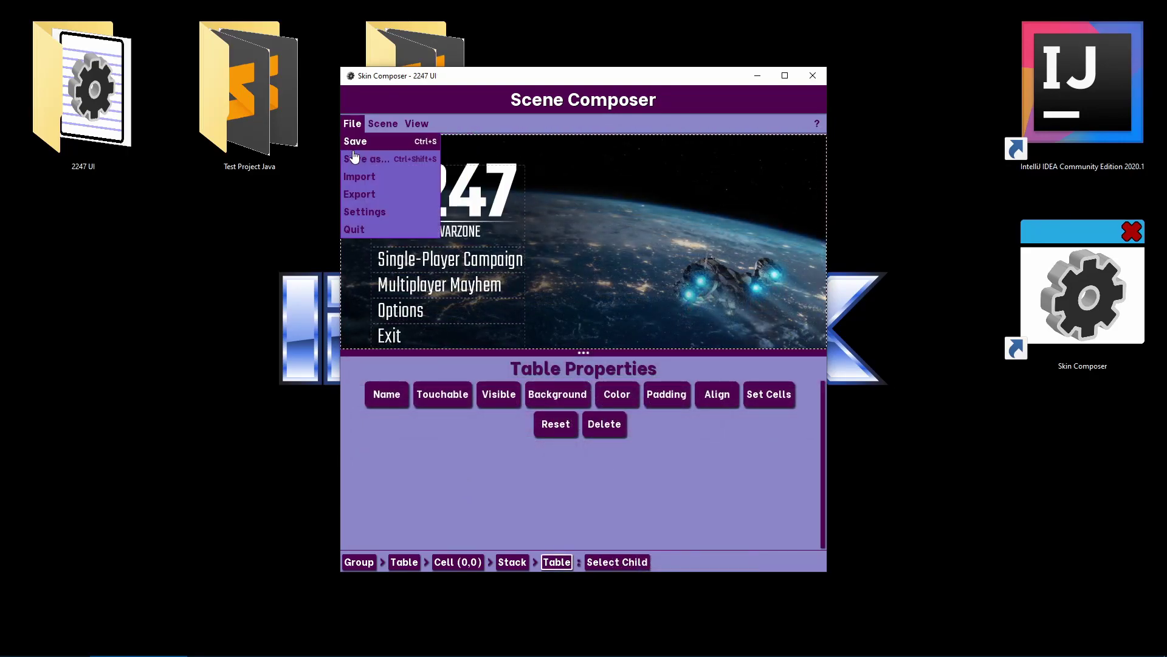
pyautogui.click(368, 212)
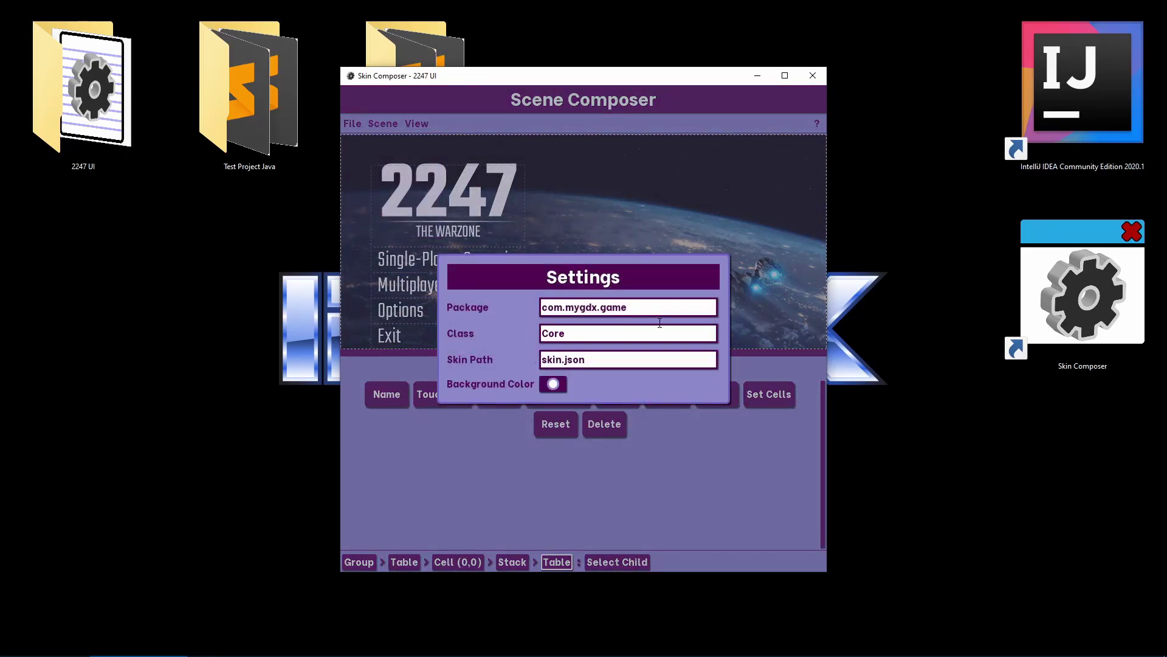
pyautogui.moveTo(639, 307); pyautogui.dragTo(528, 310)
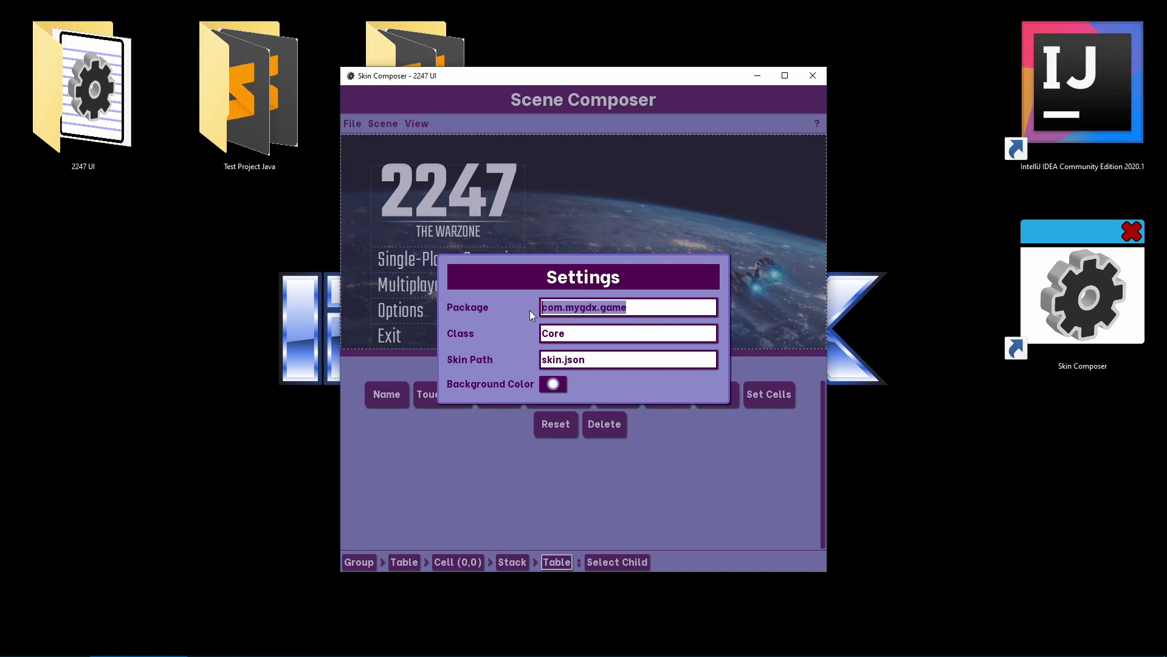
pyautogui.click(597, 333)
pyautogui.doubleClick(597, 333)
pyautogui.write('My')
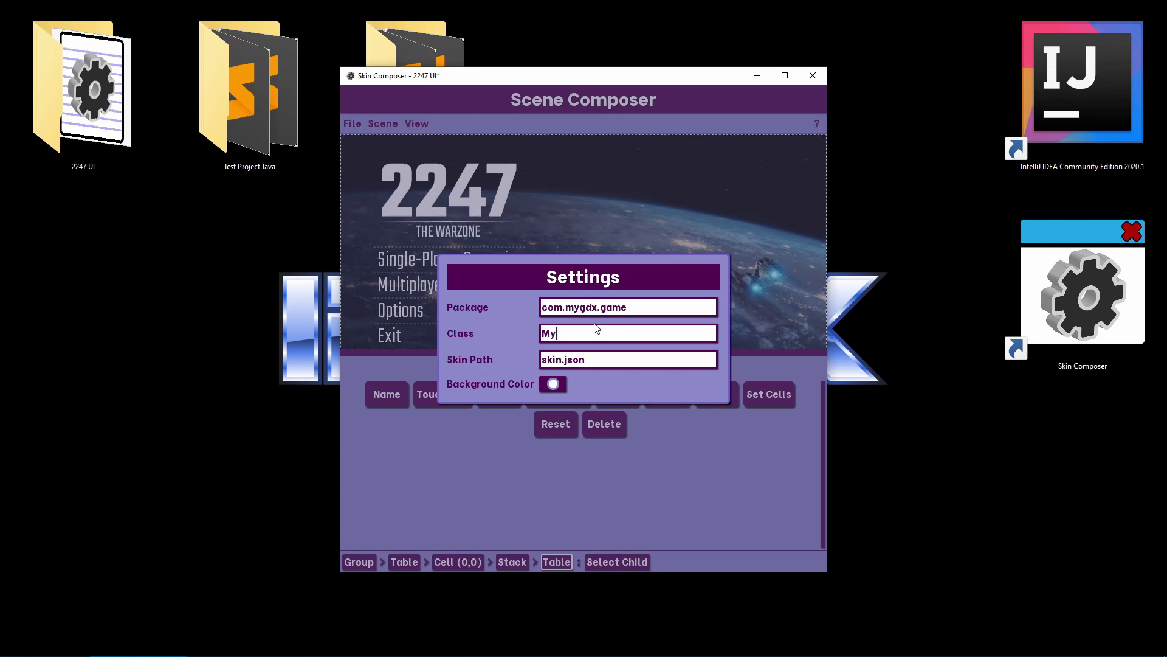
pyautogui.write('GdxGame')
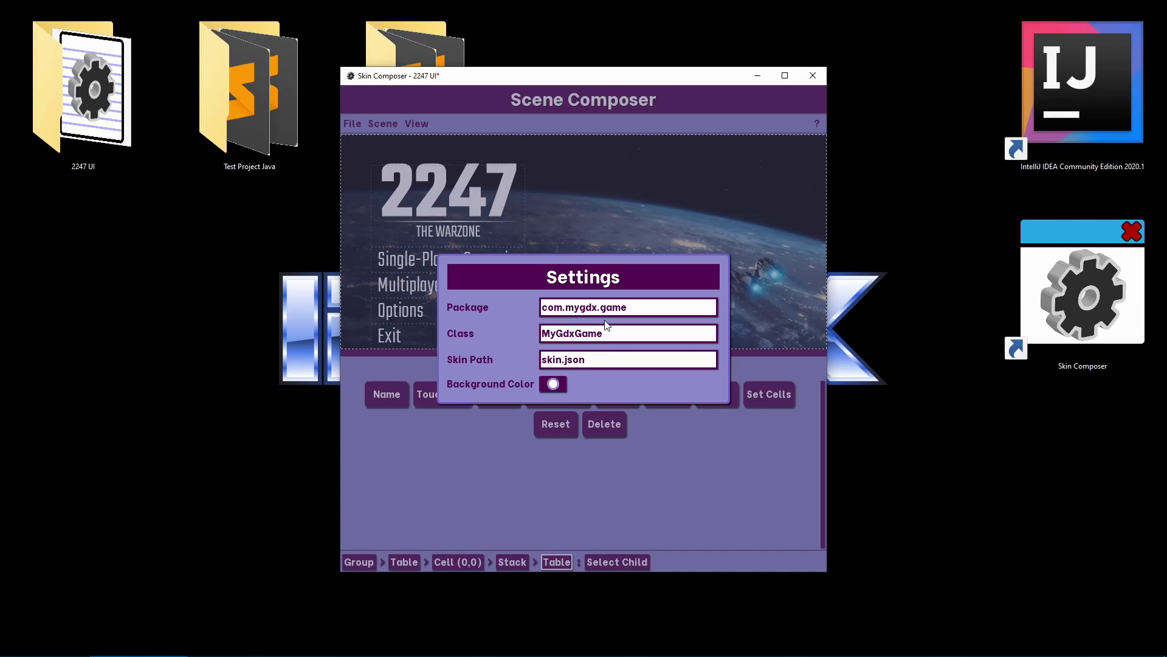
# Step: Keep skin path skin.json and cancel the Background Color choice
pyautogui.moveTo(603, 360); pyautogui.dragTo(511, 364)
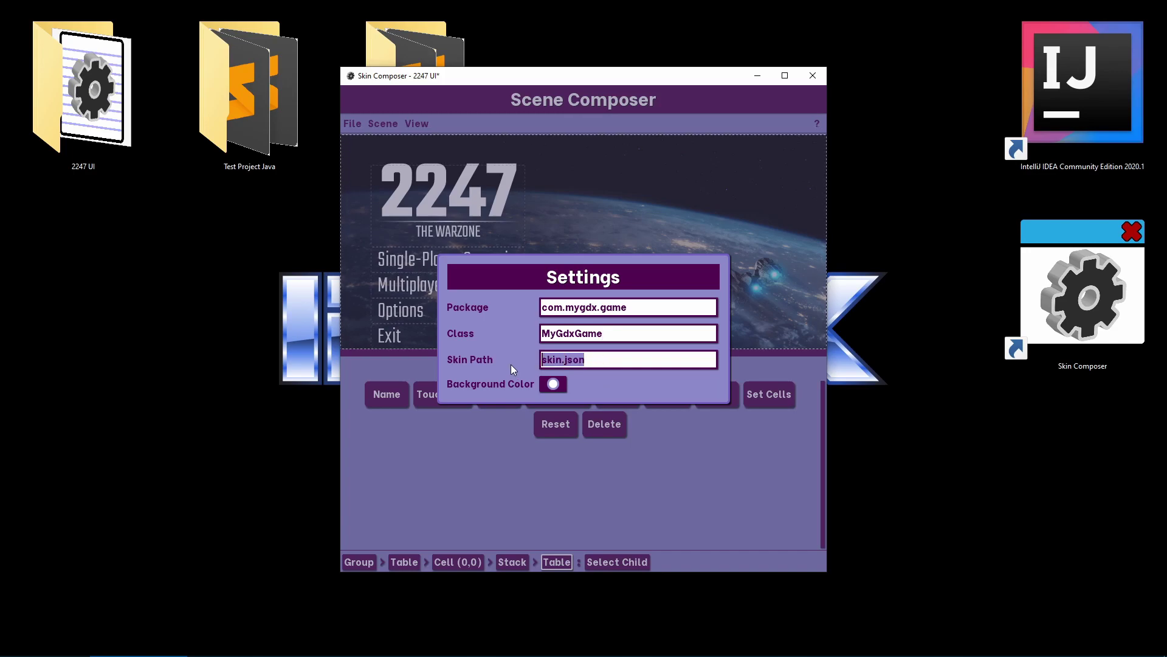
pyautogui.click(603, 361)
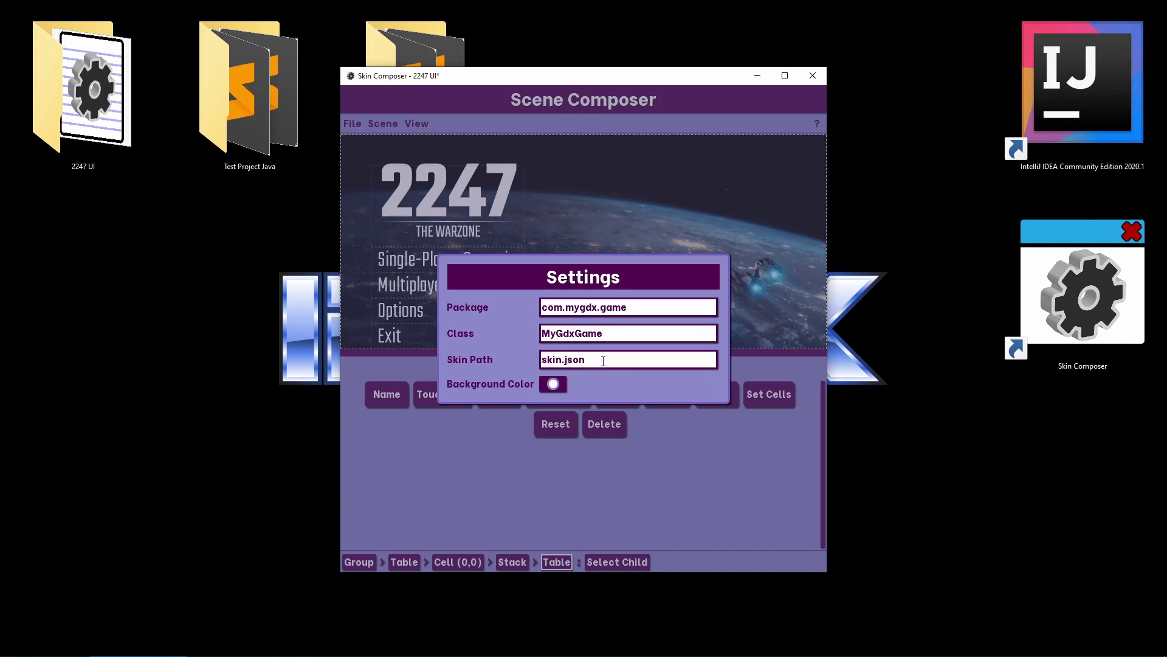
pyautogui.click(555, 385)
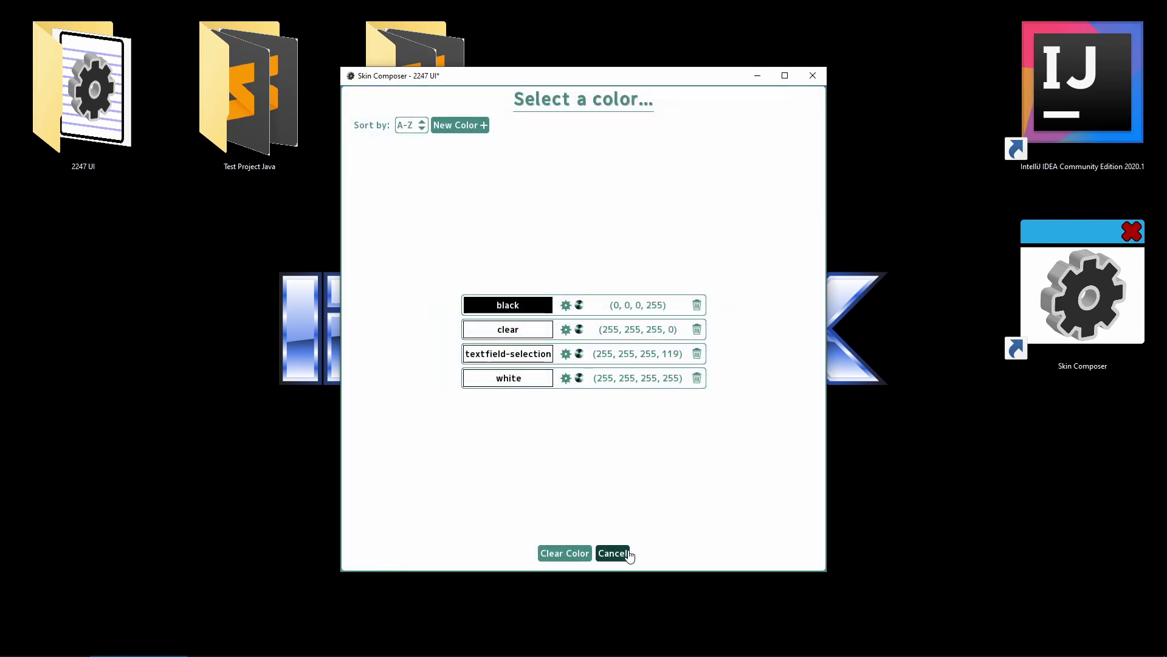
pyautogui.click(612, 553)
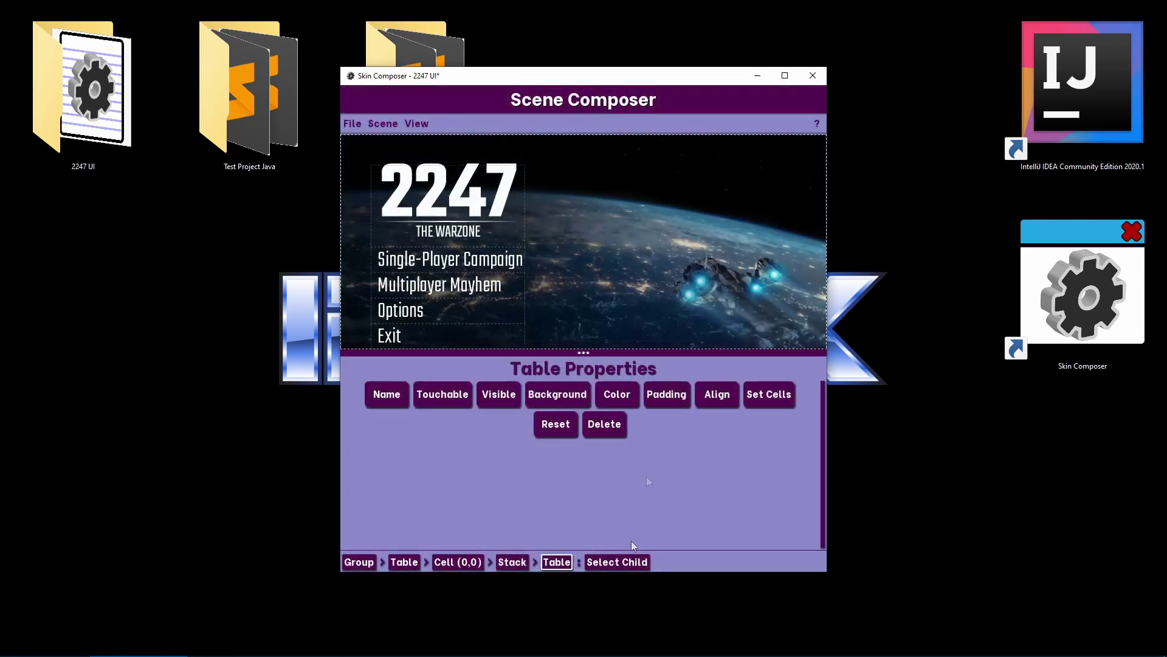
# Step: Start a Java export and browse to Desktop\Test Project Java\core\src\com
pyautogui.click(352, 123)
pyautogui.click(381, 194)
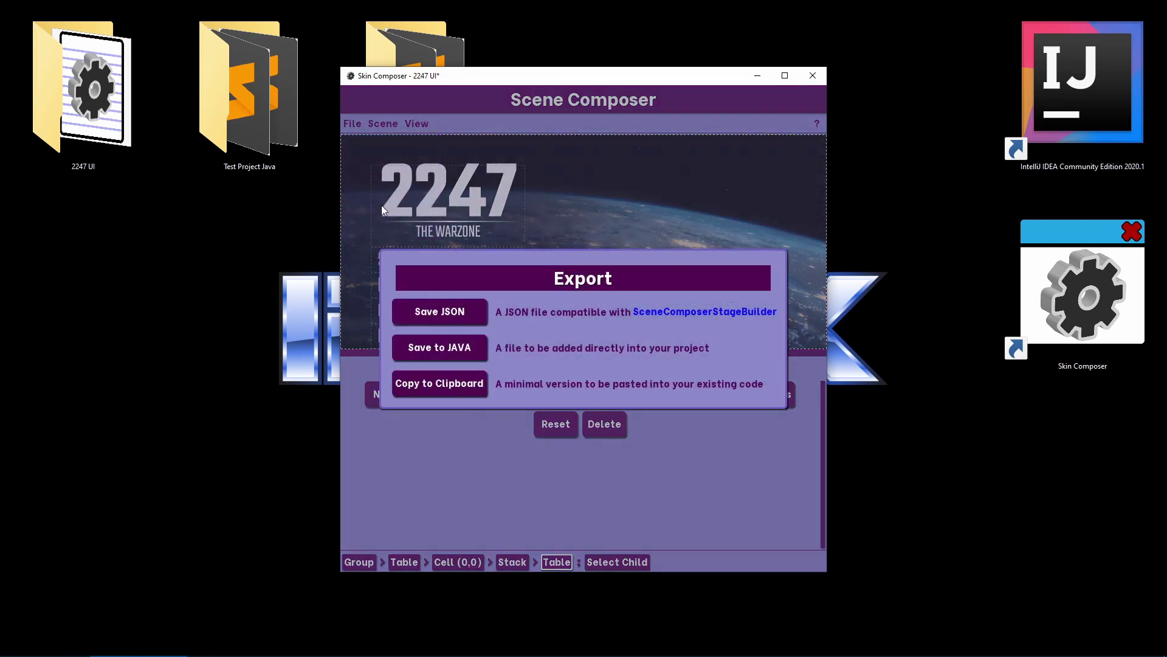
pyautogui.click(456, 351)
pyautogui.click(419, 282)
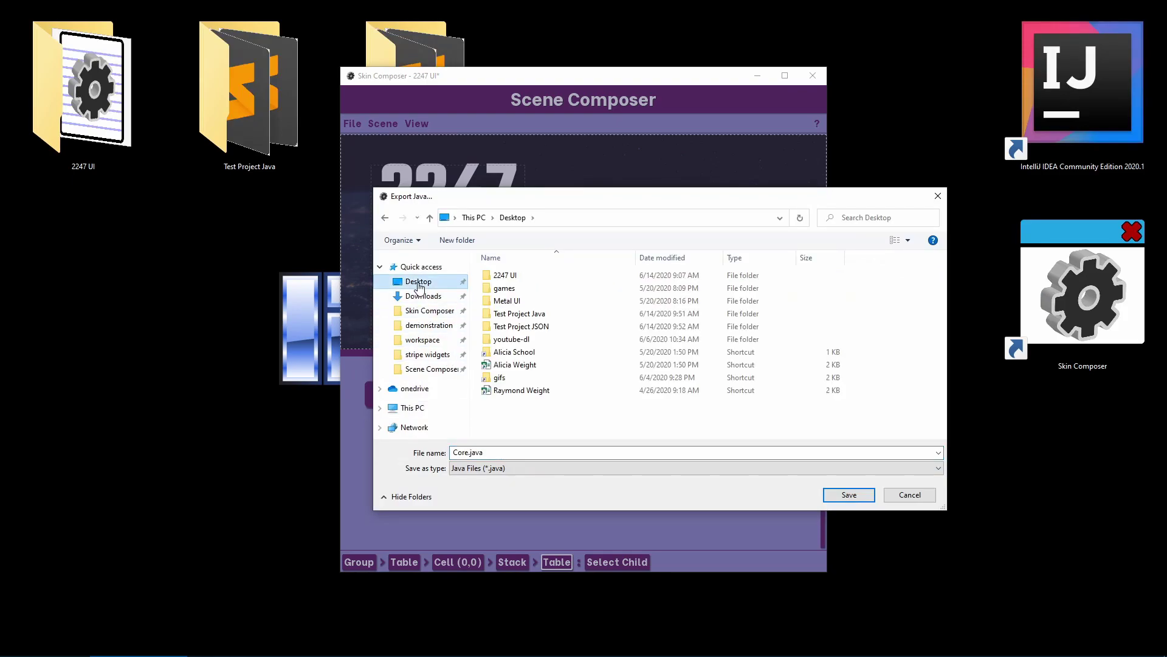
pyautogui.doubleClick(521, 313)
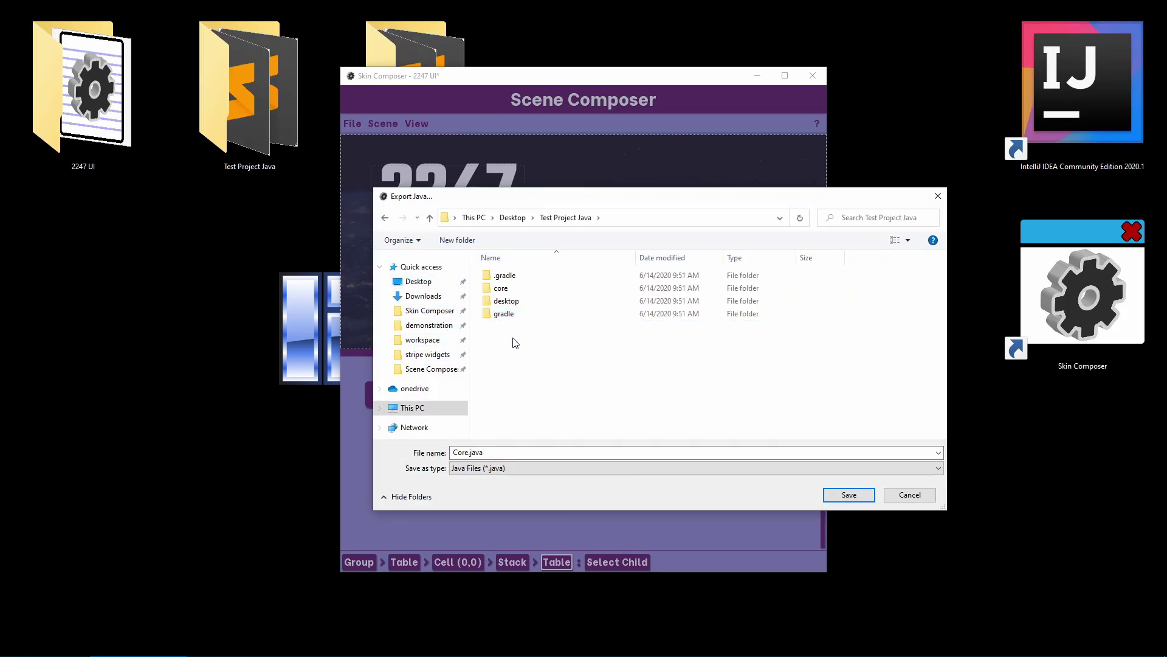
pyautogui.doubleClick(502, 289)
pyautogui.doubleClick(508, 291)
pyautogui.doubleClick(512, 278)
# Step: Save the export over MyGdxGame.java in mygdx\game, confirming the replacement
pyautogui.click(523, 284)
pyautogui.doubleClick(523, 284)
pyautogui.doubleClick(521, 281)
pyautogui.click(530, 279)
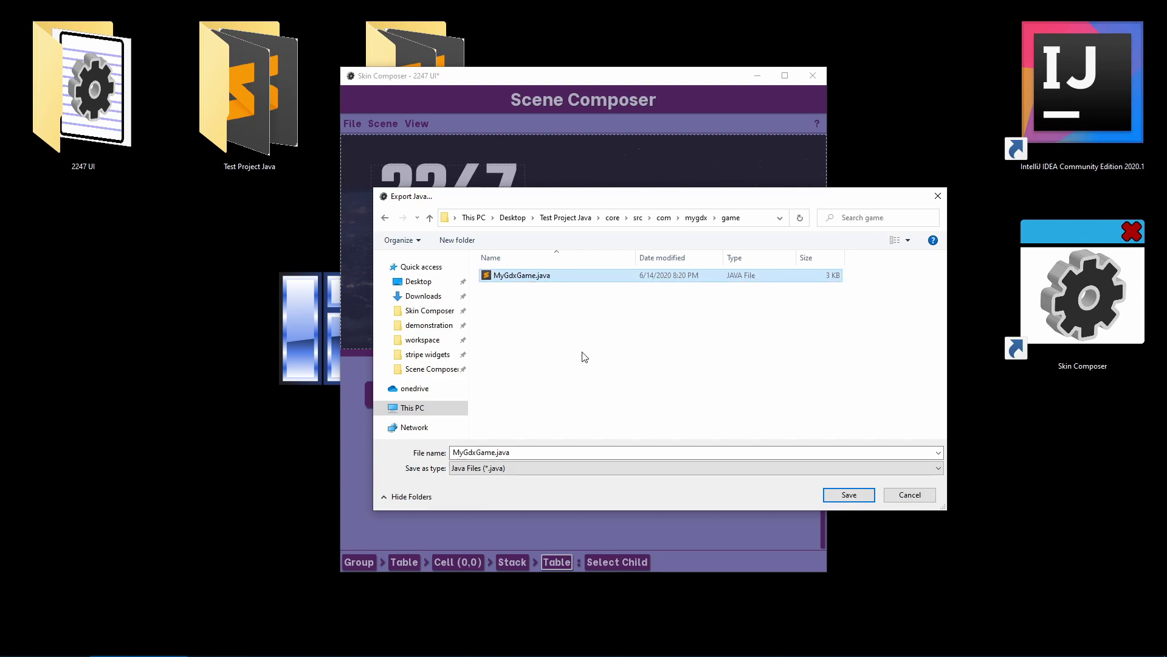
pyautogui.click(848, 494)
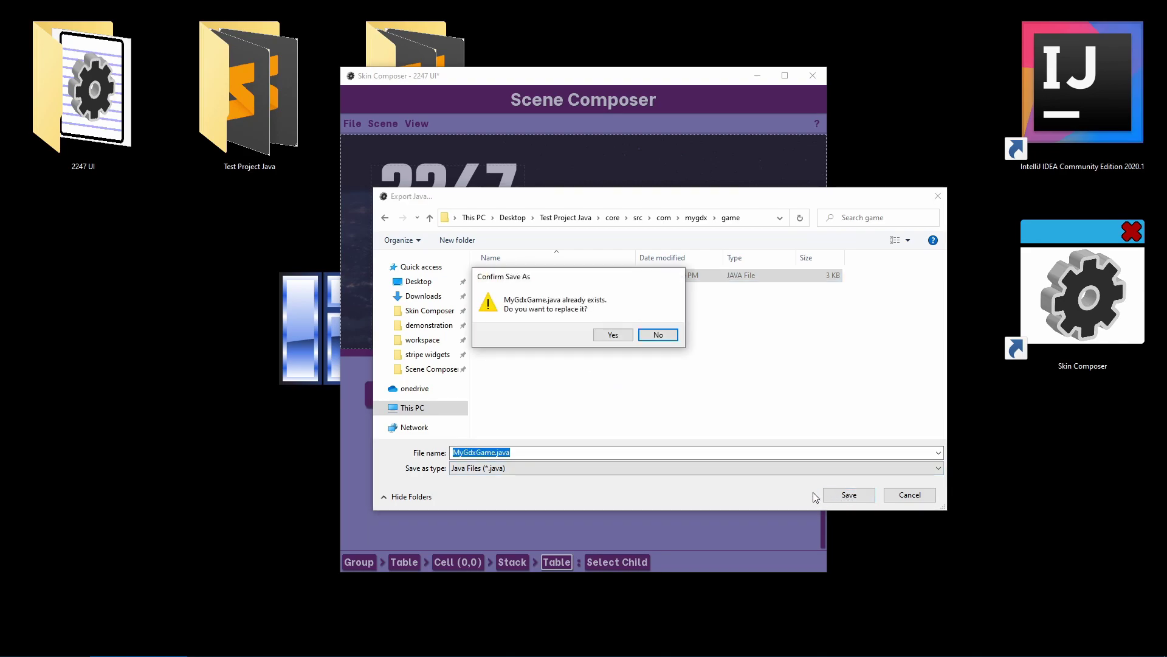
pyautogui.click(613, 334)
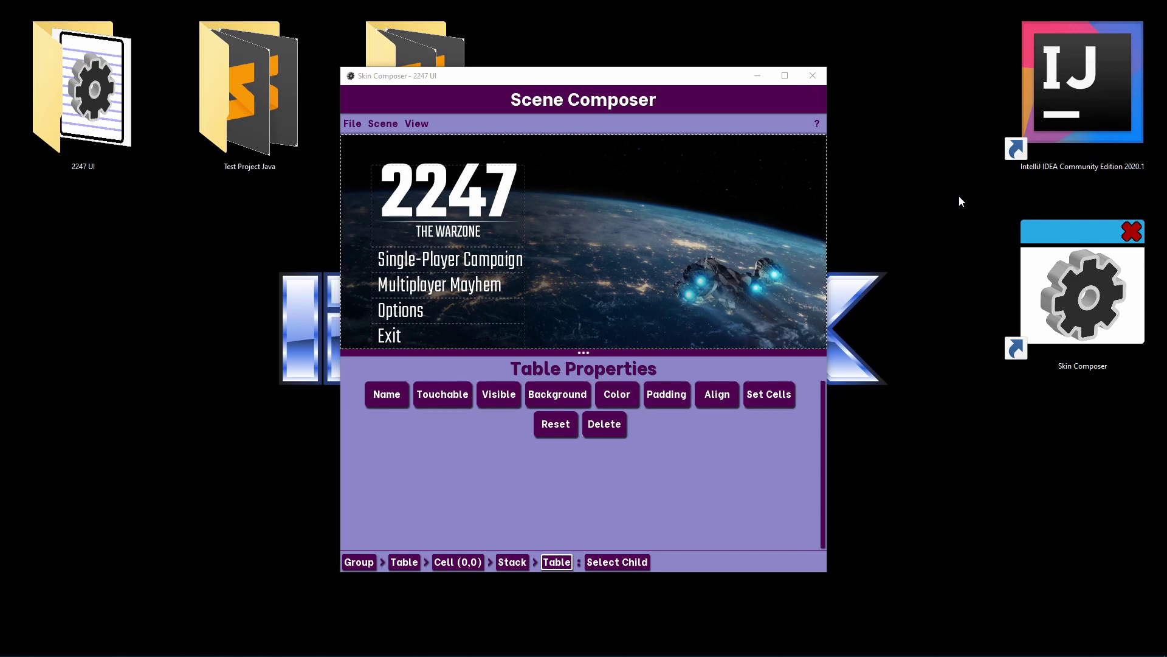
# Step: Launch IntelliJ IDEA and run DesktopLauncher to test the exported menu
pyautogui.doubleClick(1081, 100)
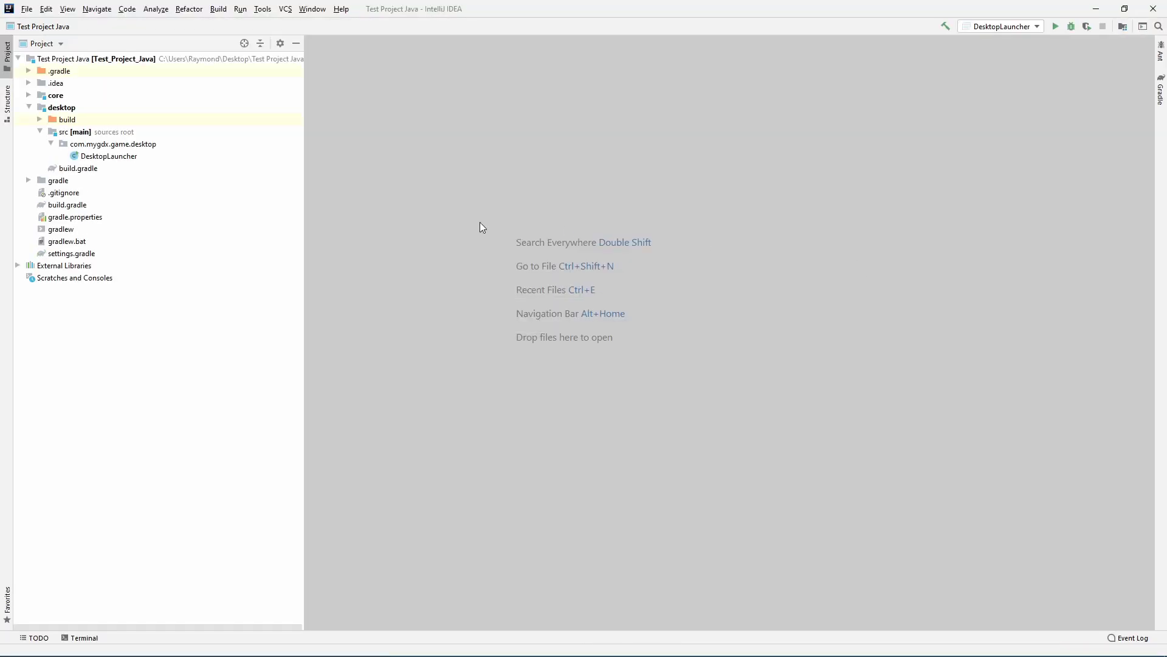
pyautogui.rightClick(109, 156)
pyautogui.click(158, 357)
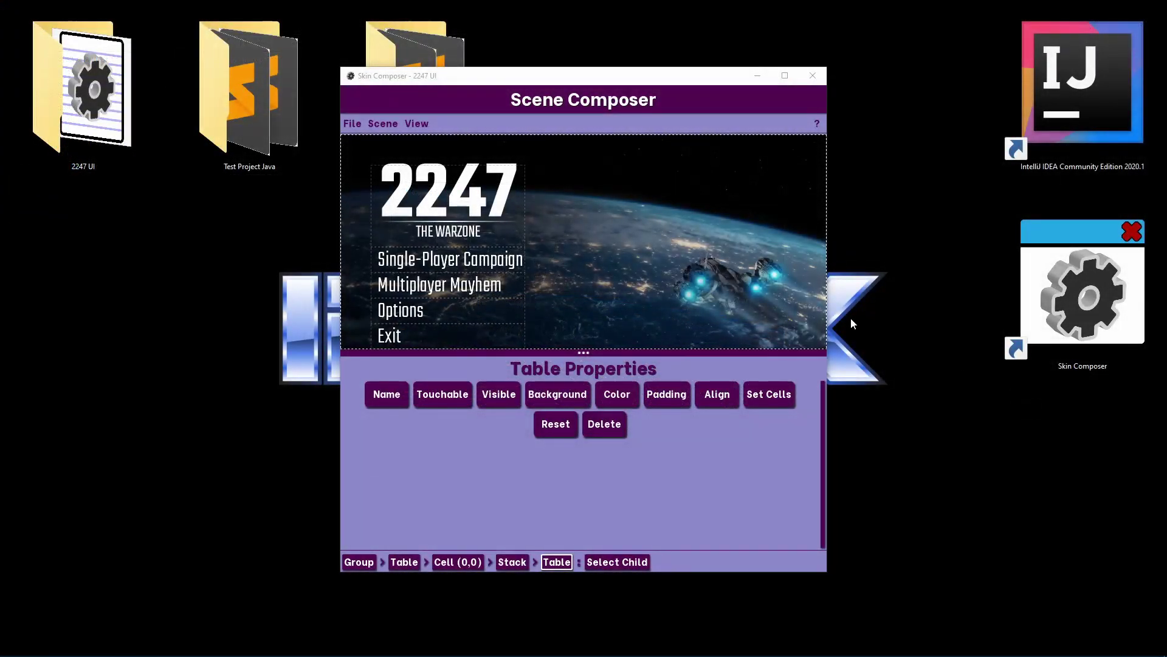
# Step: Copy the scene's minimal libGDX code to the clipboard via Export
pyautogui.click(353, 124)
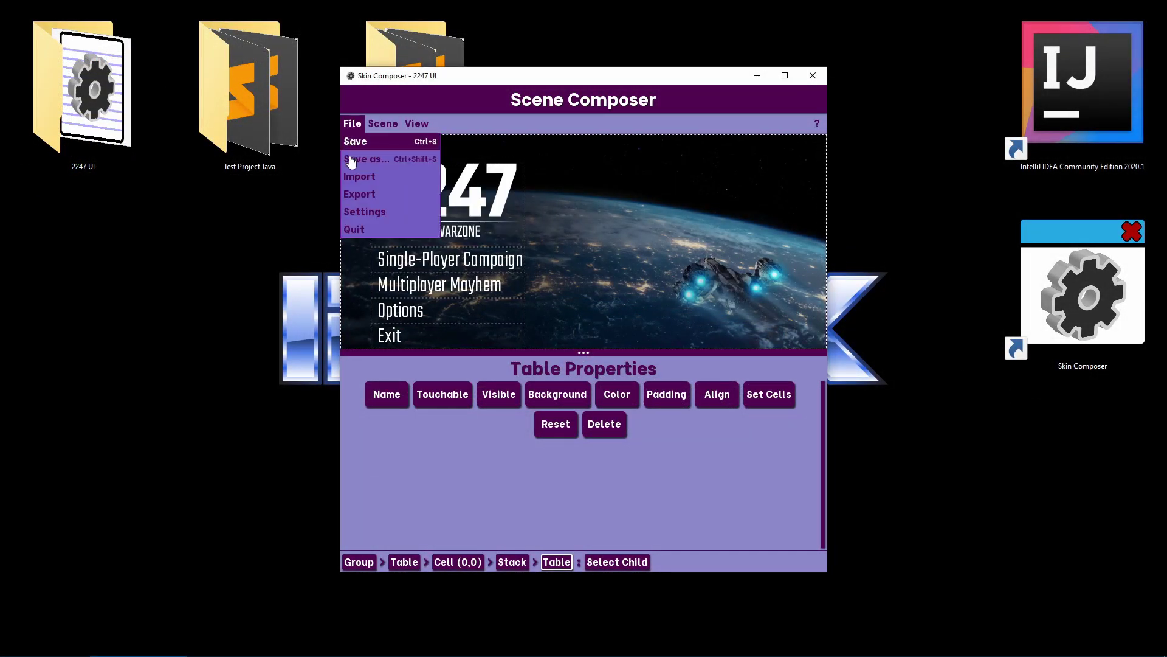
pyautogui.click(361, 195)
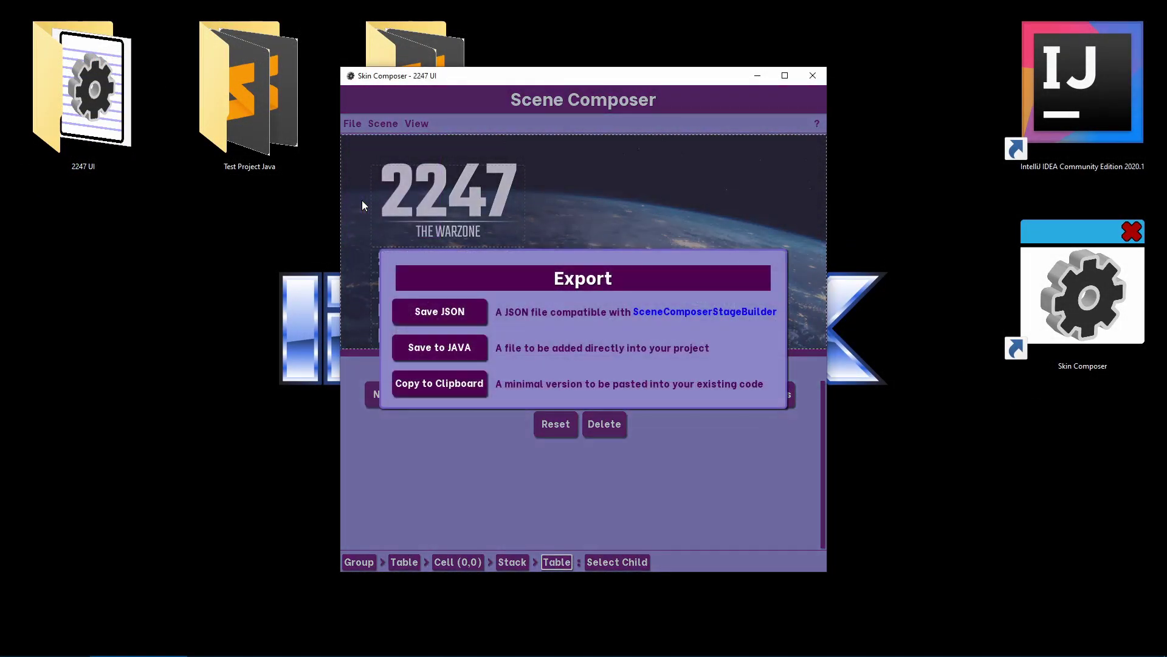
pyautogui.click(435, 385)
# Step: Paste the 46 lines of menu code into a new Sublime Text file
pyautogui.press('super+r')
pyautogui.press('Return')
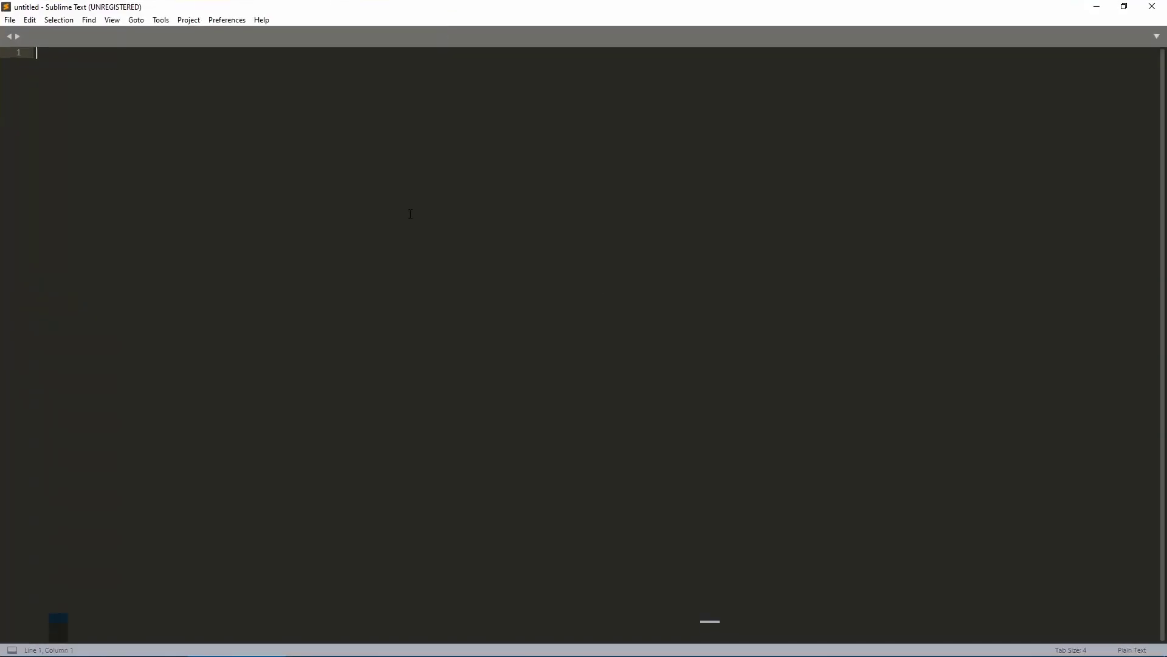
pyautogui.rightClick(111, 79)
pyautogui.click(158, 136)
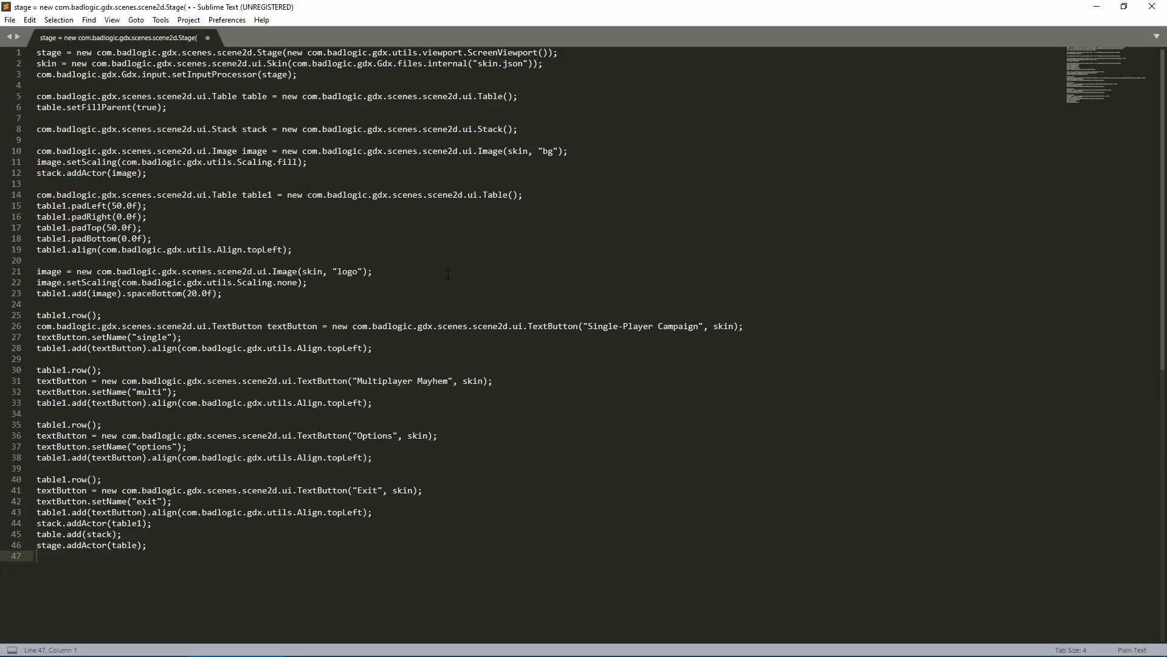
pyautogui.moveTo(217, 546); pyautogui.dragTo(3, 41)
pyautogui.click(306, 565)
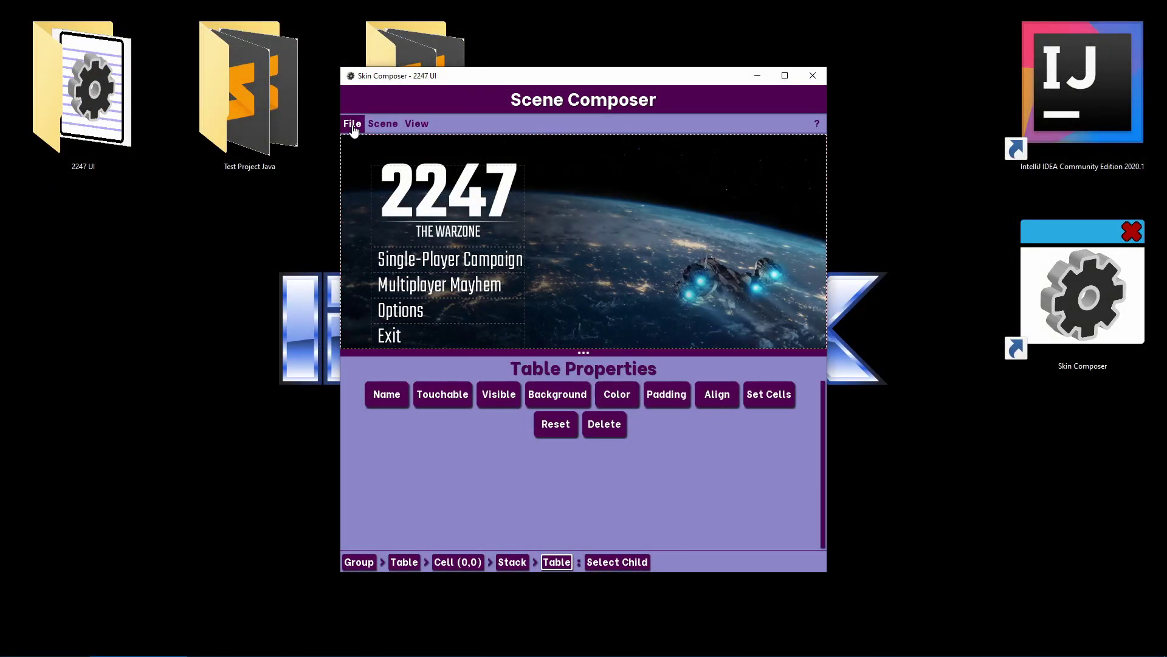
# Step: Export the scene as main.json into Desktop\Test Project JSON\core\assets
pyautogui.click(353, 124)
pyautogui.click(371, 192)
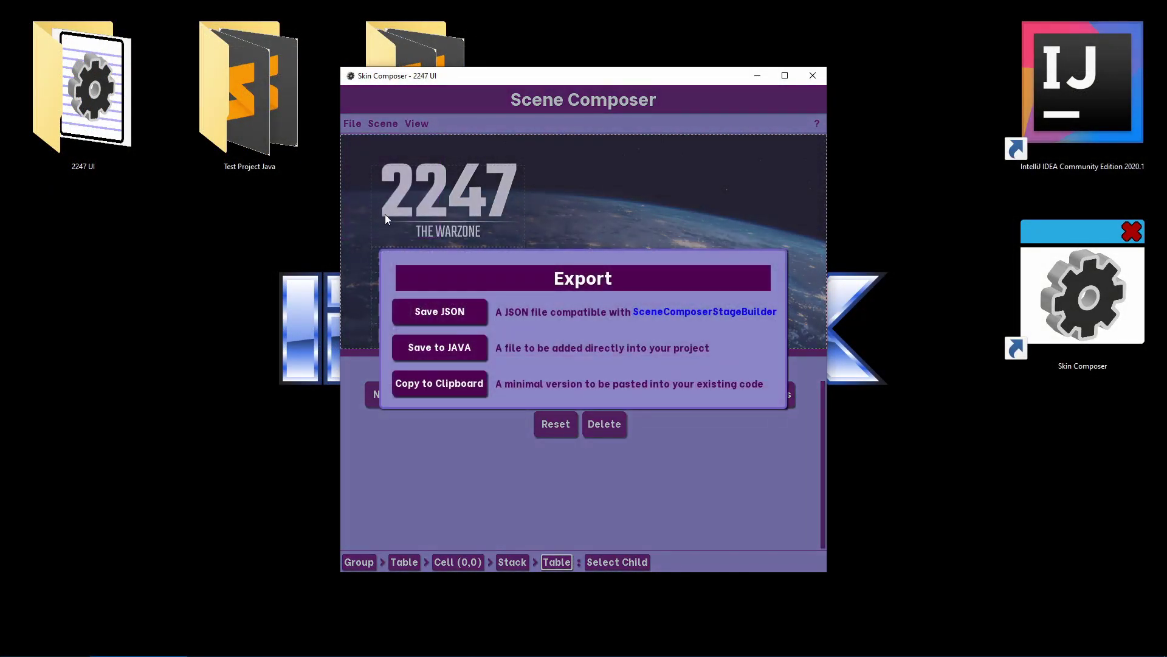
pyautogui.click(456, 318)
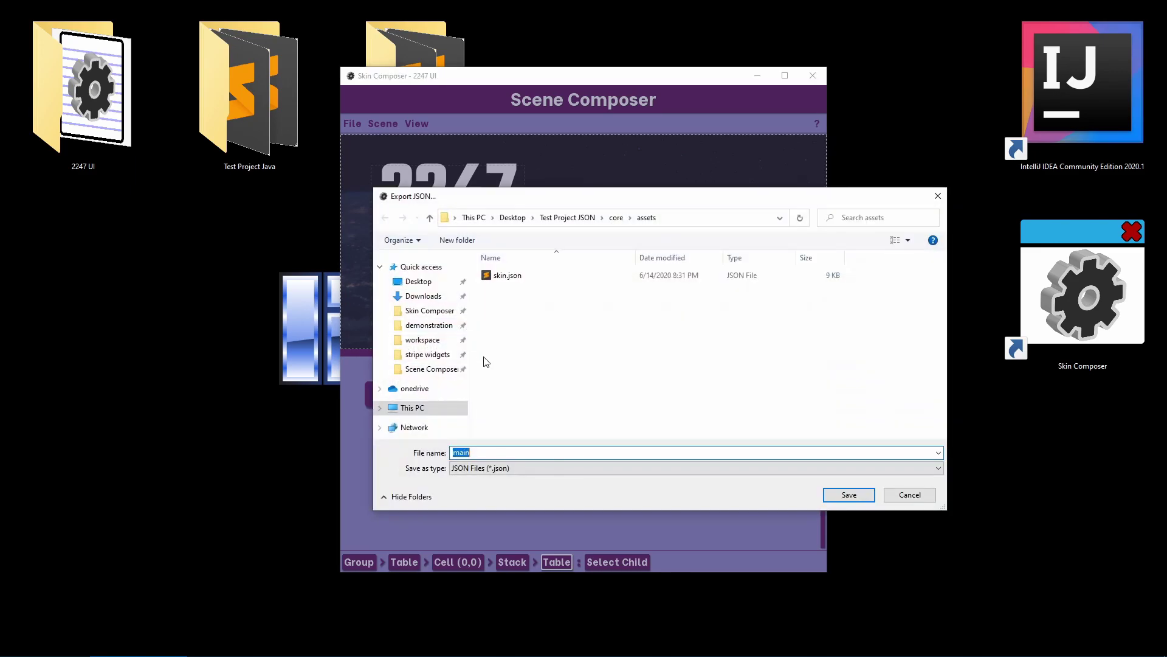
pyautogui.click(418, 282)
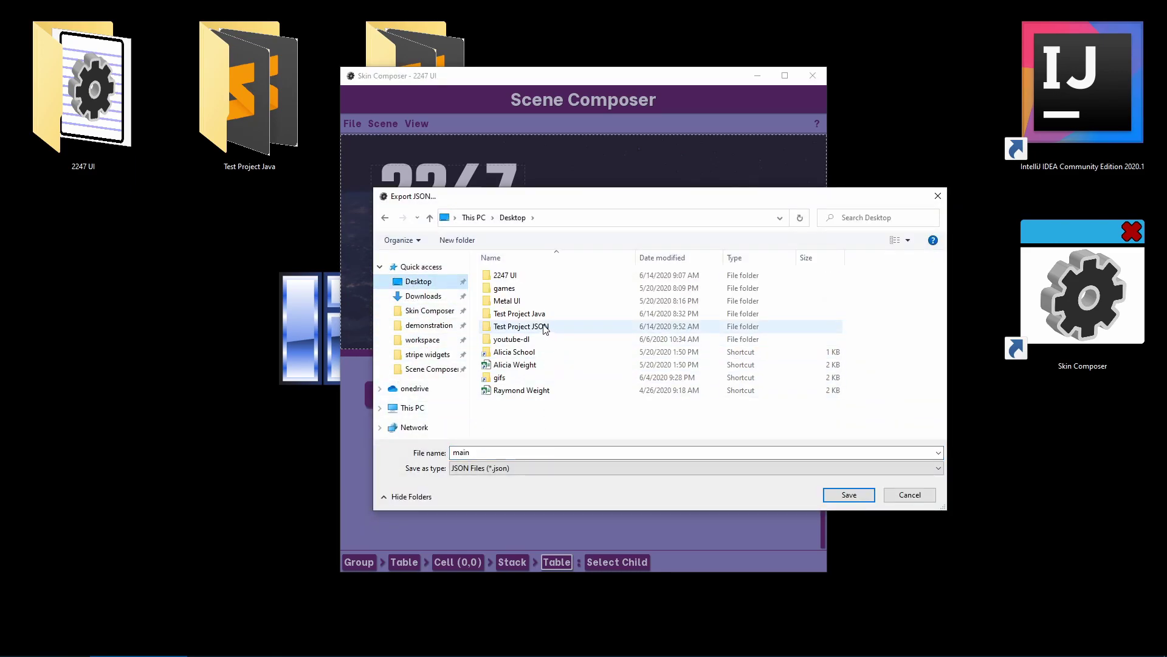
pyautogui.doubleClick(541, 326)
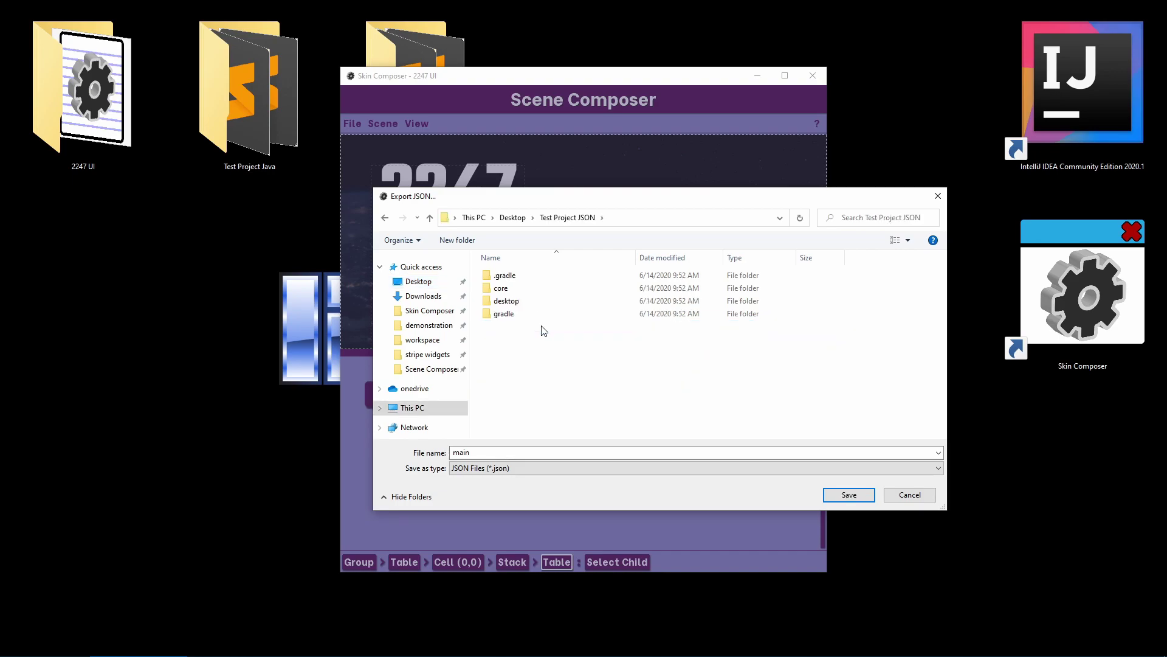
pyautogui.doubleClick(507, 277)
pyautogui.doubleClick(504, 276)
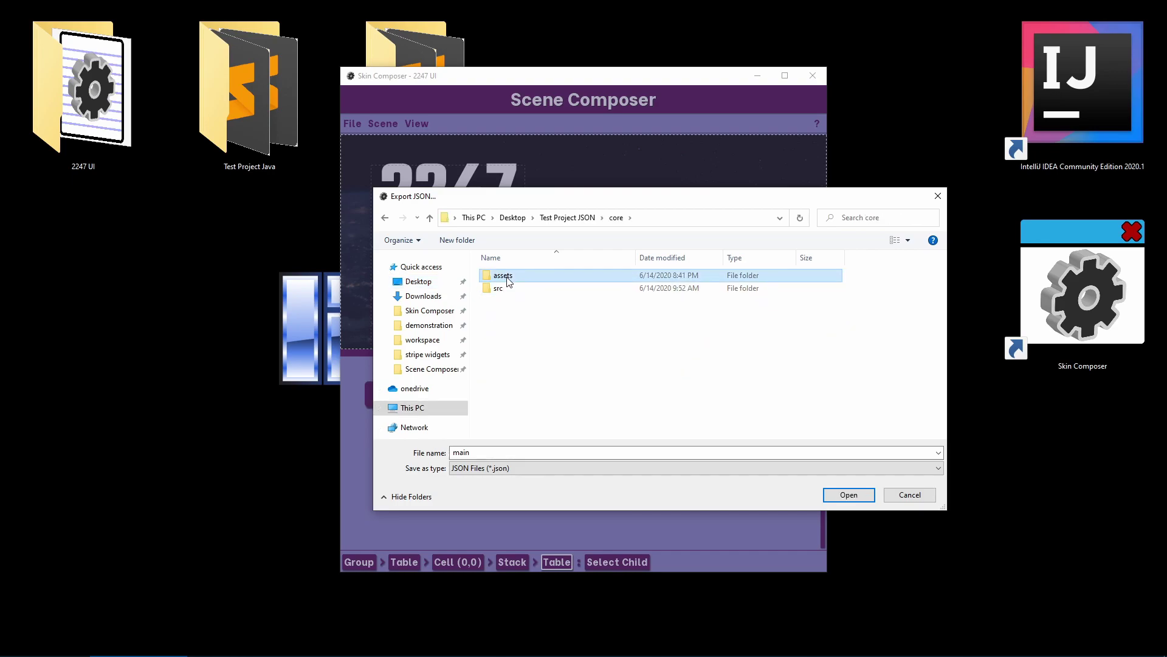
pyautogui.doubleClick(504, 451)
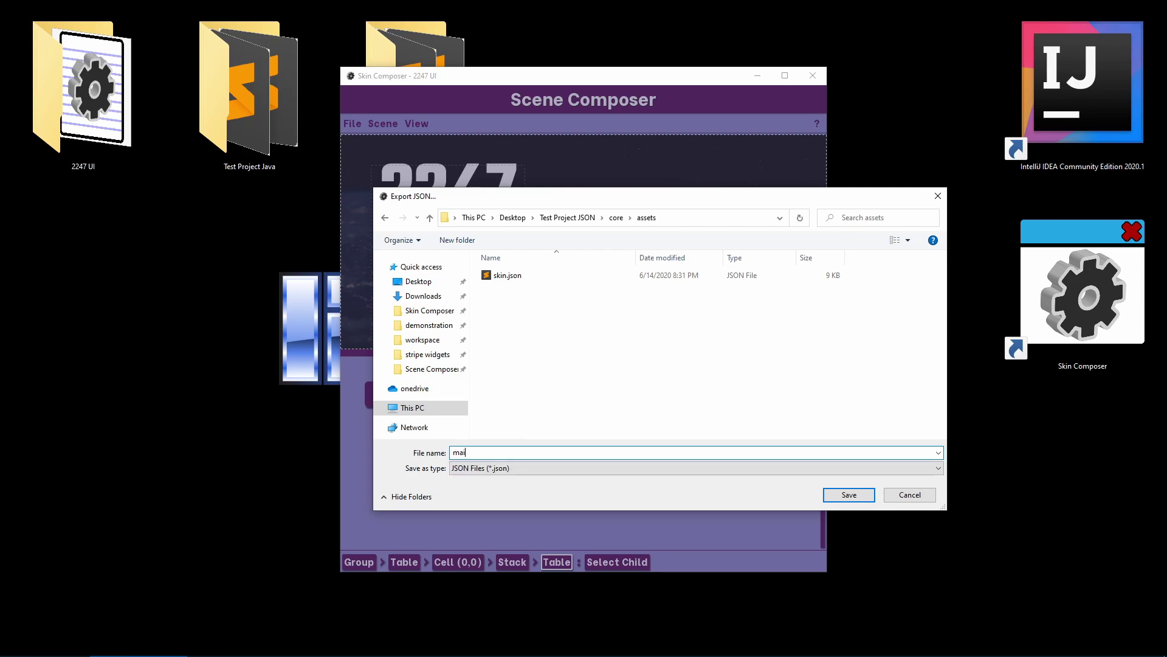
pyautogui.press('Return')
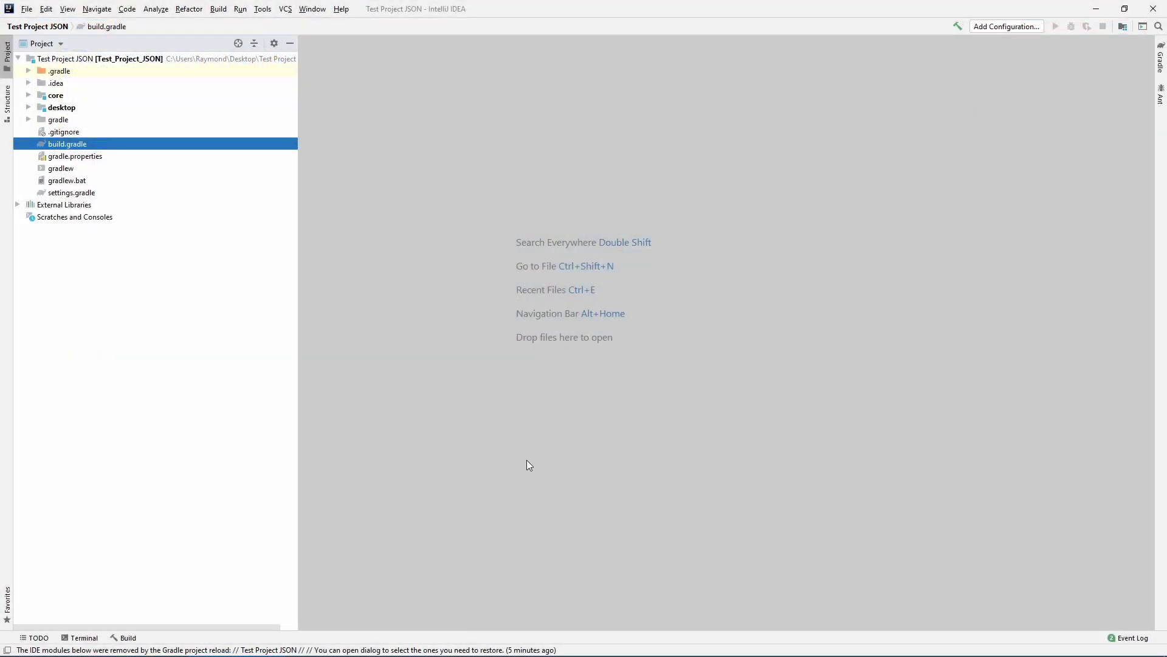
# Step: Add the jitpack.io maven repository line to build.gradle
pyautogui.doubleClick(67, 146)
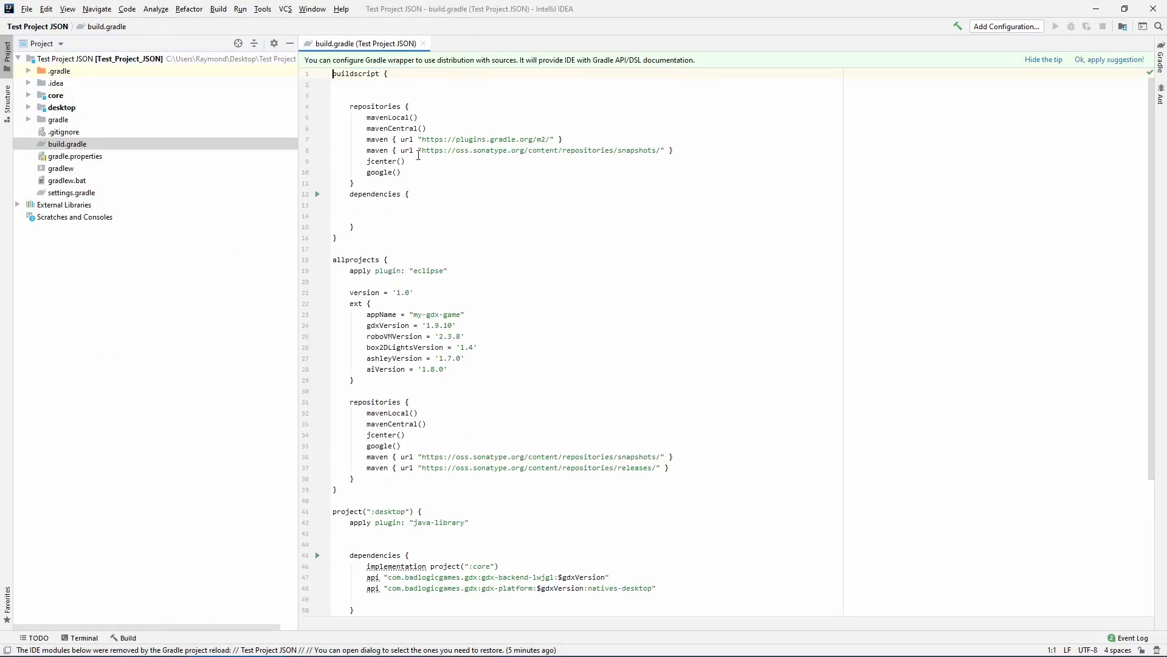
pyautogui.scroll(-3, 498, 107)
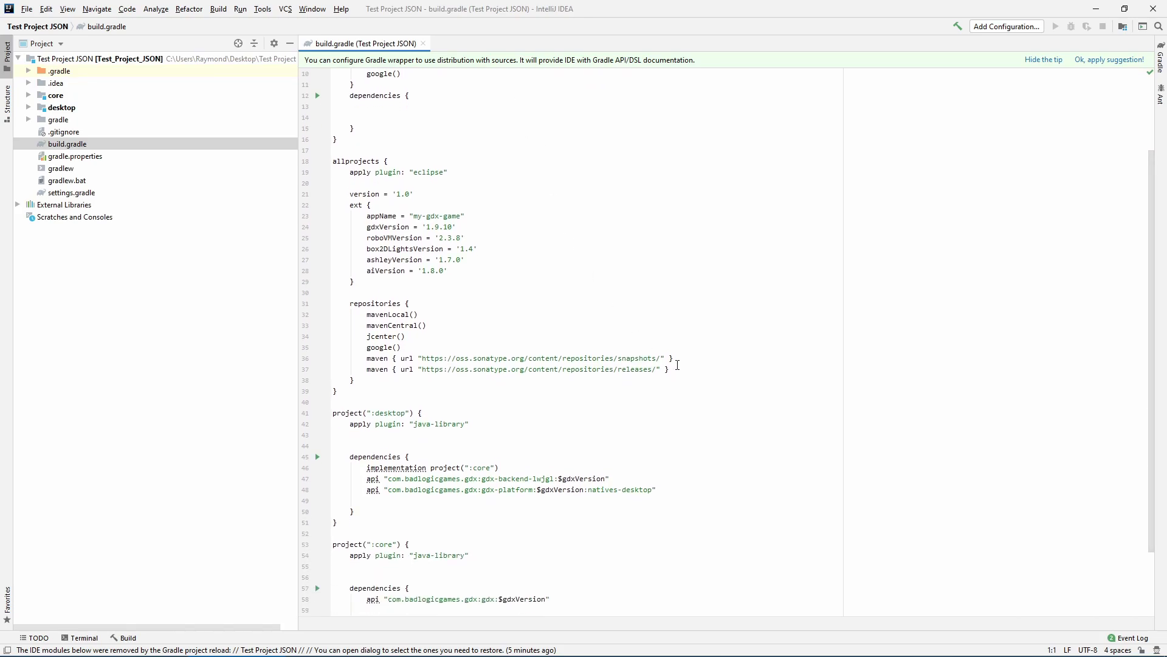
pyautogui.press('Return')
pyautogui.write("maven { url 'https://jitpack.io' }")
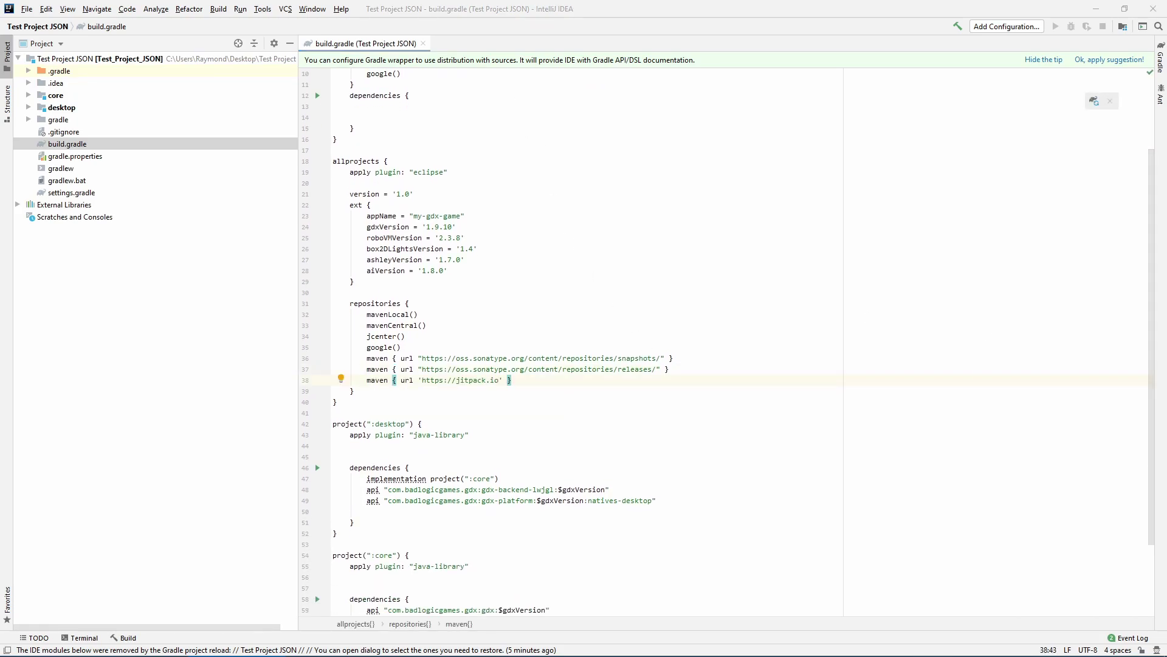
# Step: Add the stripe master-SNAPSHOT and TenPatch 5.0.0 dependencies to core's dependencies block
pyautogui.scroll(-3, 1040, 346)
pyautogui.click(554, 512)
pyautogui.press('Return')
pyautogui.write("implementation 'com.github.raeleus:stripe:master-SNAPSHOT'")
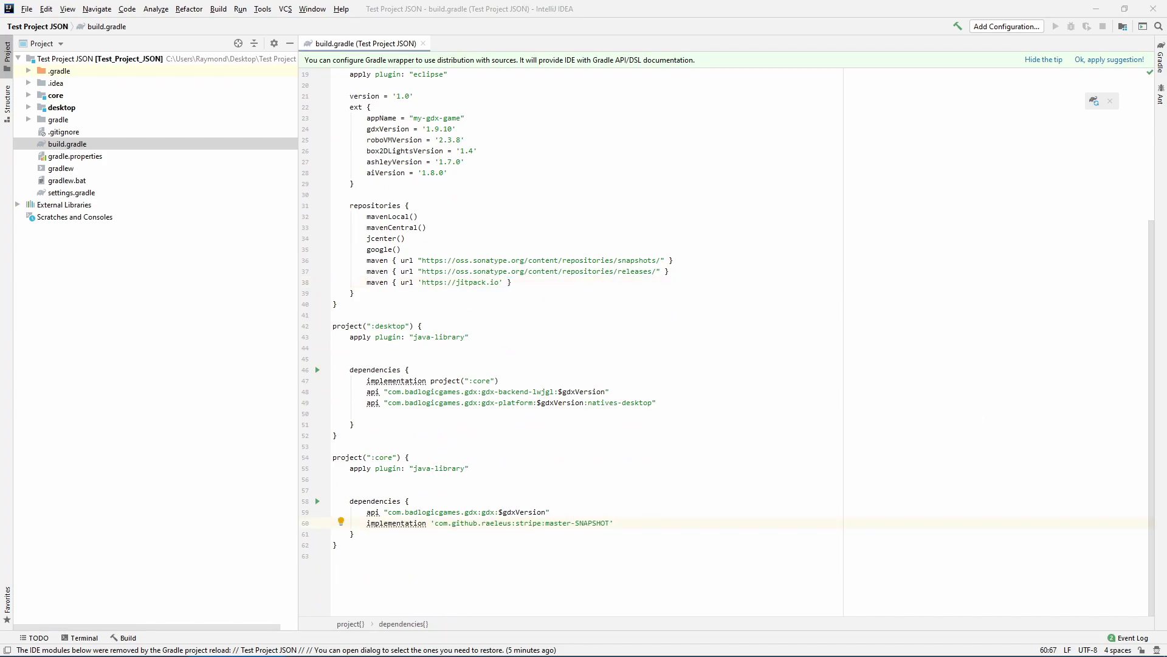
pyautogui.press('Return')
pyautogui.write("compile 'com.github.raeleus.TenPatch:tenpatch:5.0.0'")
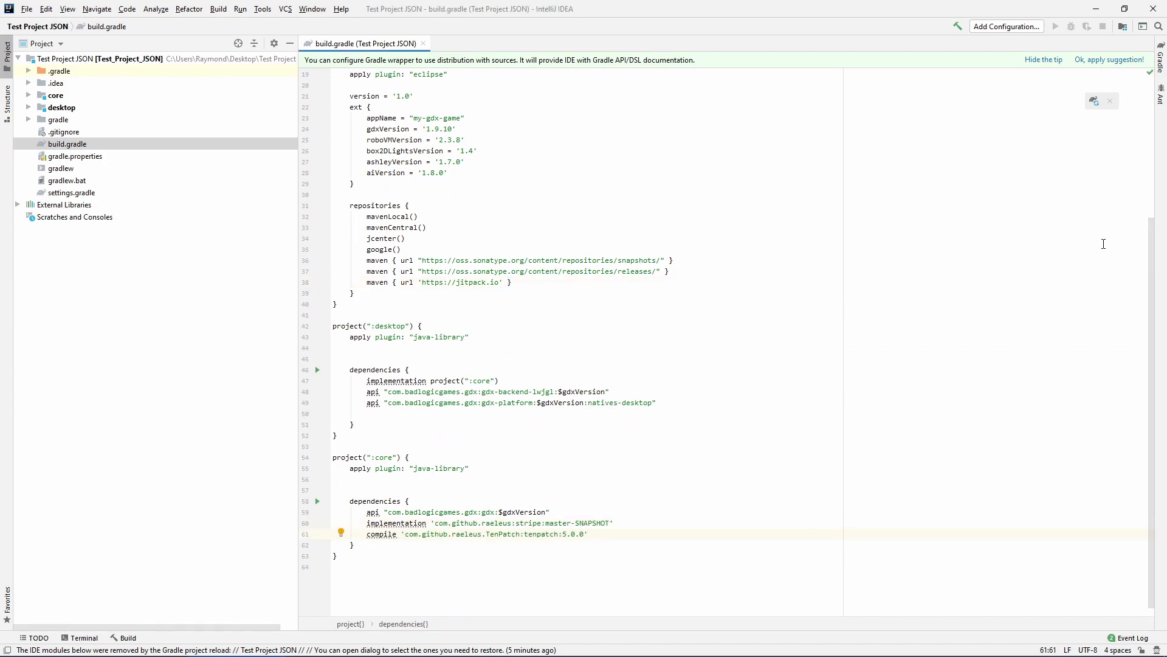
pyautogui.scroll(1, 911, 152)
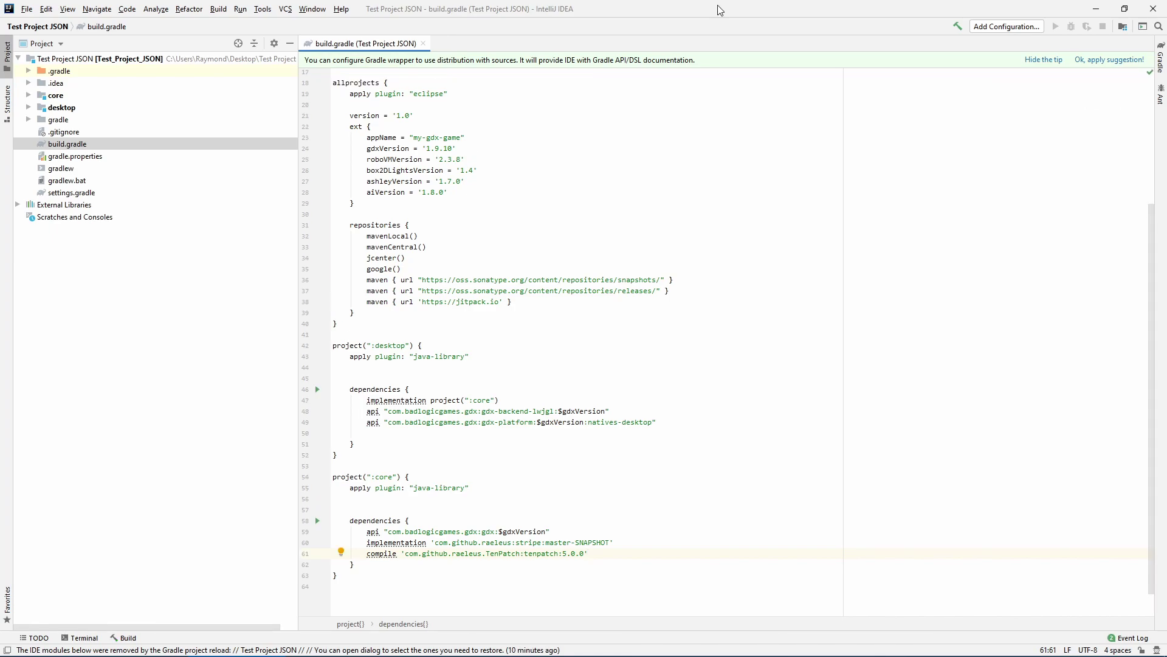
# Step: Close build.gradle and open MyGdxGame.java from core's com.mygdx.game package
pyautogui.click(423, 44)
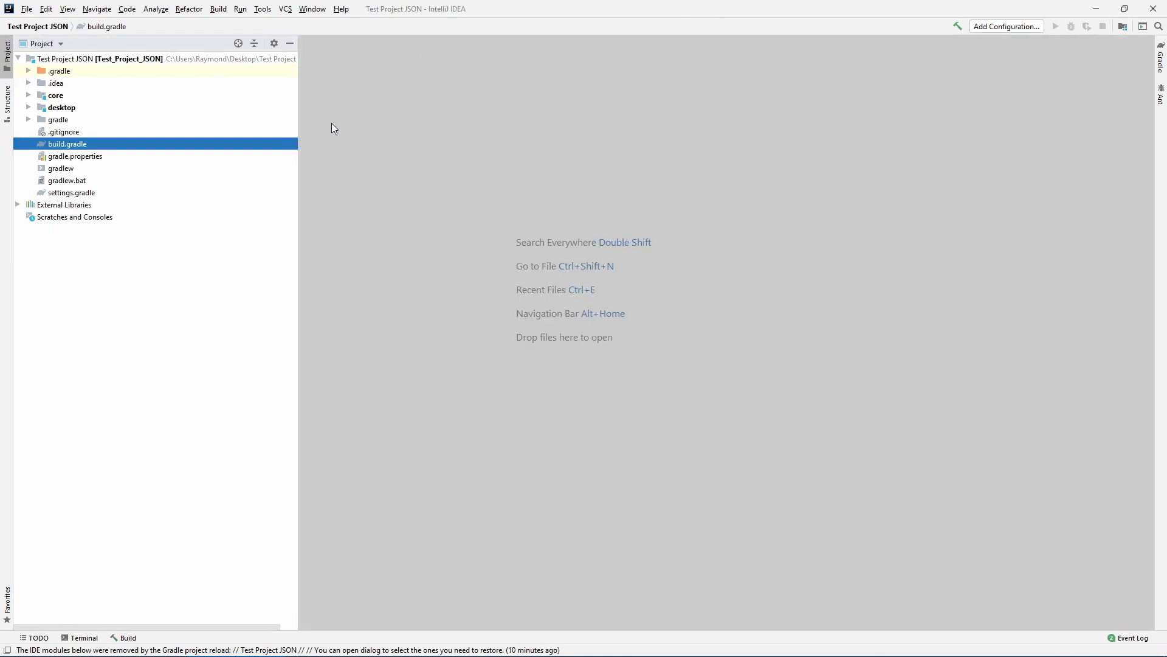
pyautogui.click(28, 95)
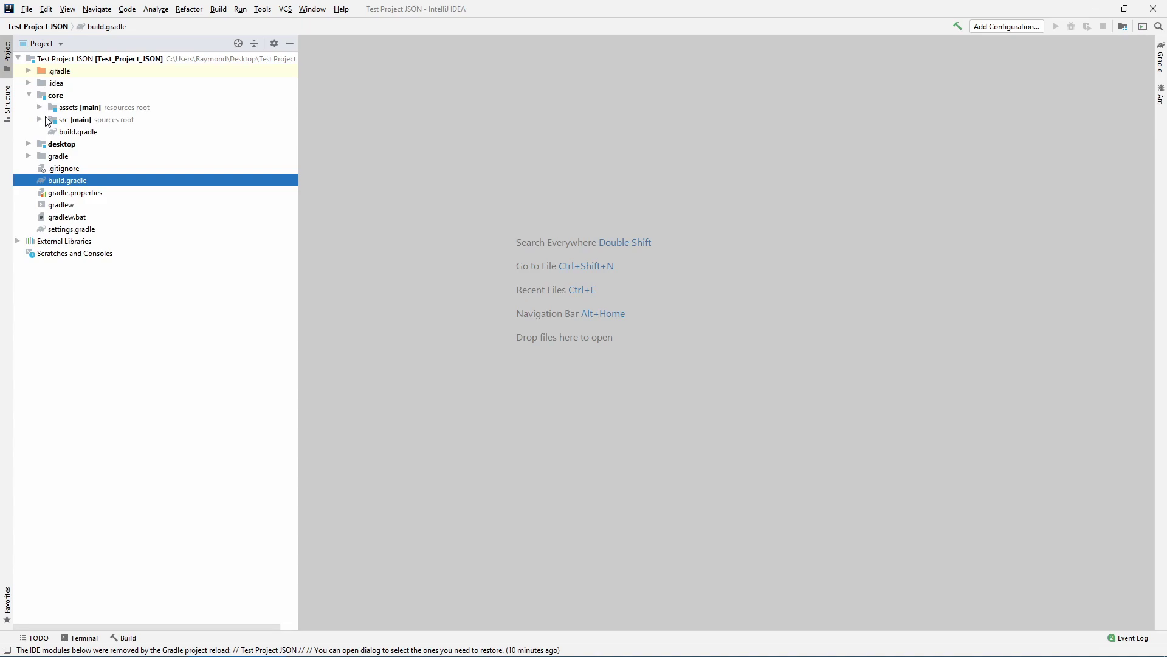
pyautogui.click(40, 120)
pyautogui.click(51, 132)
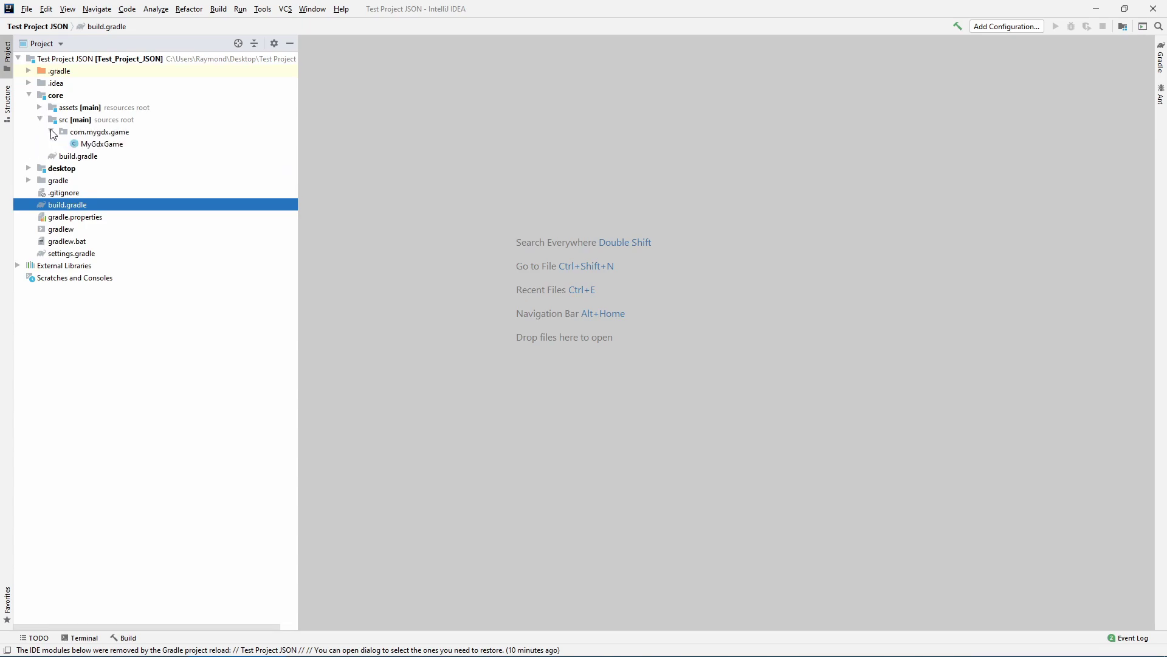
pyautogui.doubleClick(104, 147)
# Step: Add Stage and Skin fields, create a ScreenViewport stage as input processor, load skin.json
pyautogui.write('private Stage s')
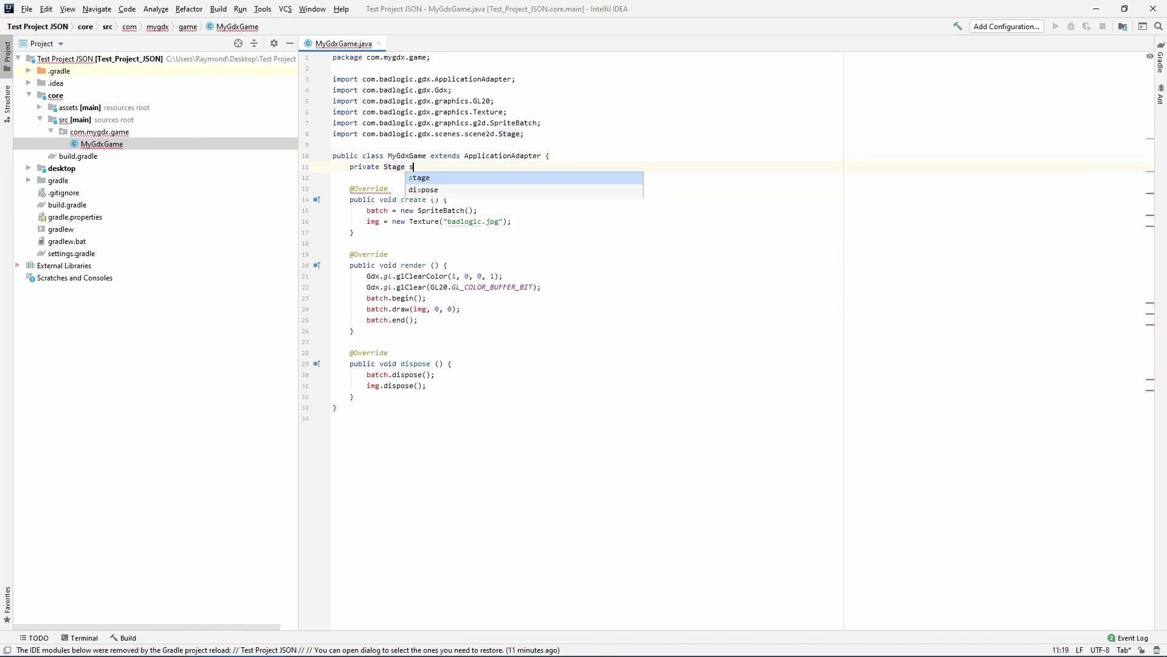
pyautogui.write('tage;')
pyautogui.press('Return')
pyautogui.write('private Skin skin;stage = new Stage(new ScreenViewport());')
pyautogui.press('Return')
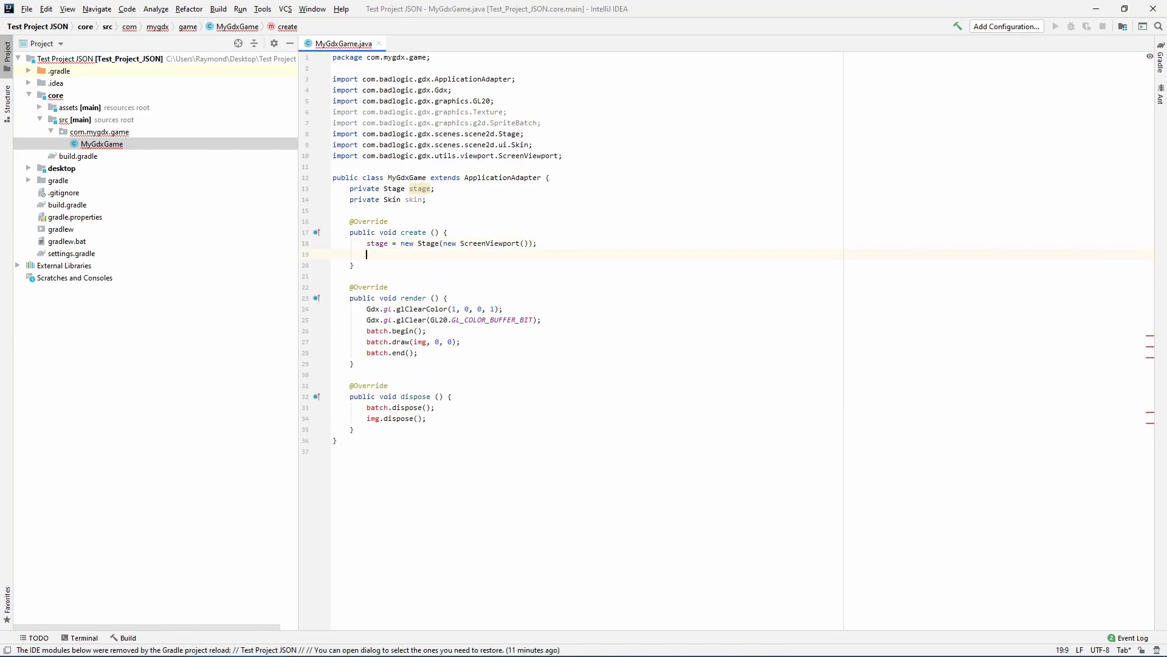
pyautogui.write('Gdx.input.setInputProcessor(stage);')
pyautogui.press('Return')
pyautogui.write('skin = new Skin(Gdx.files.internal("skin.json')
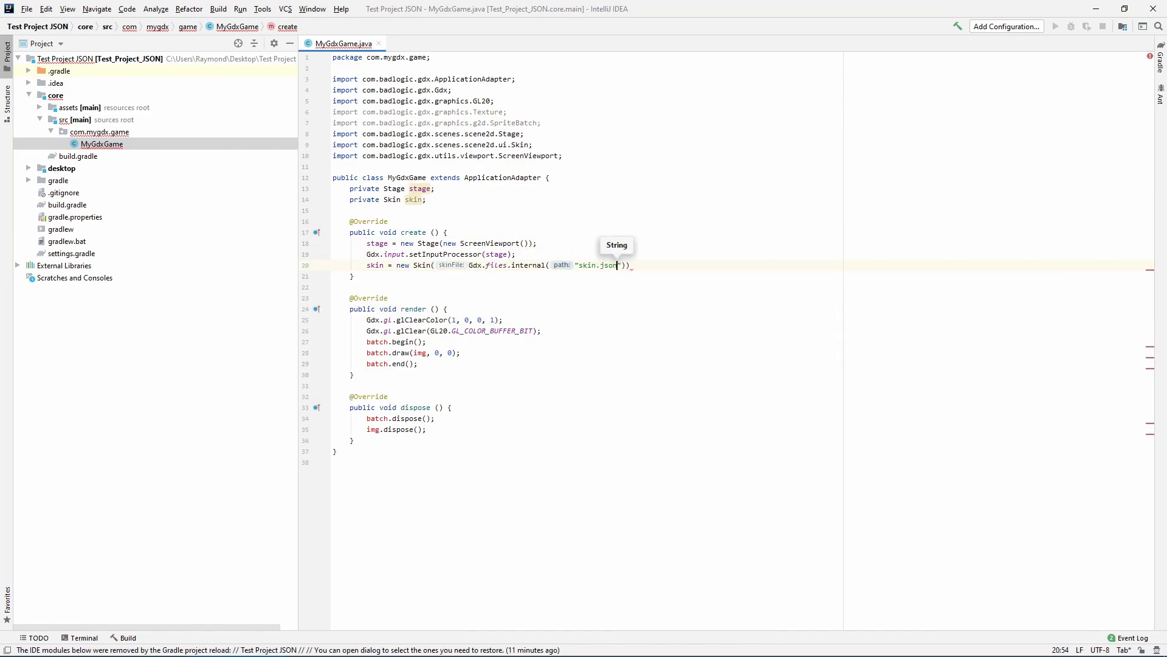
pyautogui.write('"));')
# Step: Replace render() drawing with stage.act() and stage.draw(), and dispose stage and skin
pyautogui.moveTo(418, 363); pyautogui.dragTo(367, 342)
pyautogui.press('Return')
pyautogui.write('stage.act();')
pyautogui.press('Return')
pyautogui.write('stage.draw();')
pyautogui.moveTo(427, 429); pyautogui.dragTo(366, 419)
pyautogui.write('stage.dispose();')
pyautogui.press('Return')
pyautogui.write('skin.dispose();')
# Step: Add a resize() override updating the stage viewport, and remove unused imports
pyautogui.hotkey('ctrl', 'i')
pyautogui.hotkey('ctrl', 'o')
pyautogui.press('Down')
pyautogui.press('Return')
pyautogui.write('stage.ge')
pyautogui.press('Down')
pyautogui.press('Return')
pyautogui.write('.update(width, height, true);')
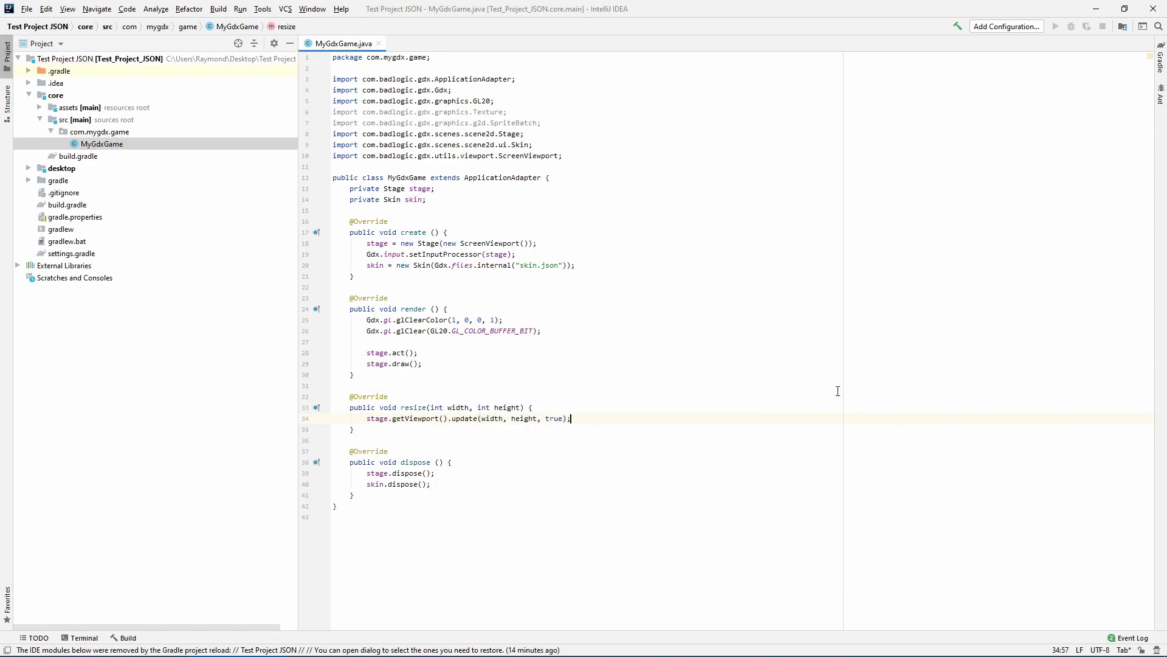
pyautogui.hotkey('ctrl', 'alt', 'o')
# Step: Build the stage from main.json with a SceneComposerStageBuilder in create()
pyautogui.click(583, 243)
pyautogui.press('Return')
pyautogui.press('Return')
pyautogui.write('SceneComposerStageBuilder builder = new Sc')
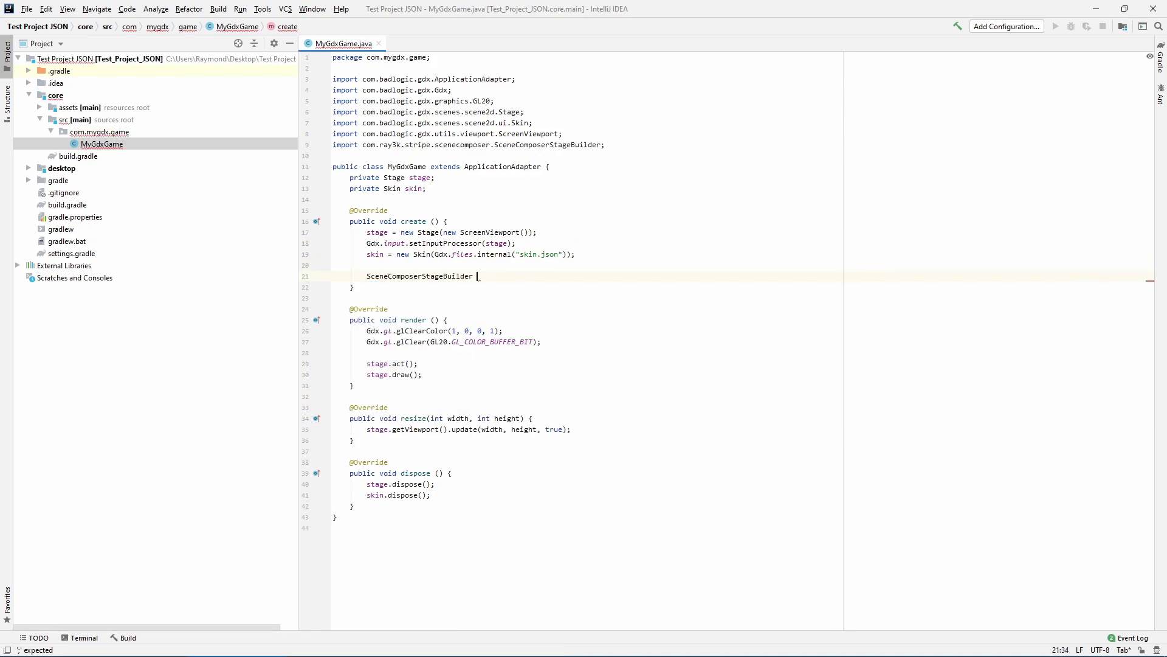
pyautogui.press('Return')
pyautogui.write(';')
pyautogui.press('Return')
pyautogui.write('builder.build(stage, skin, Gdx.files.internal("main')
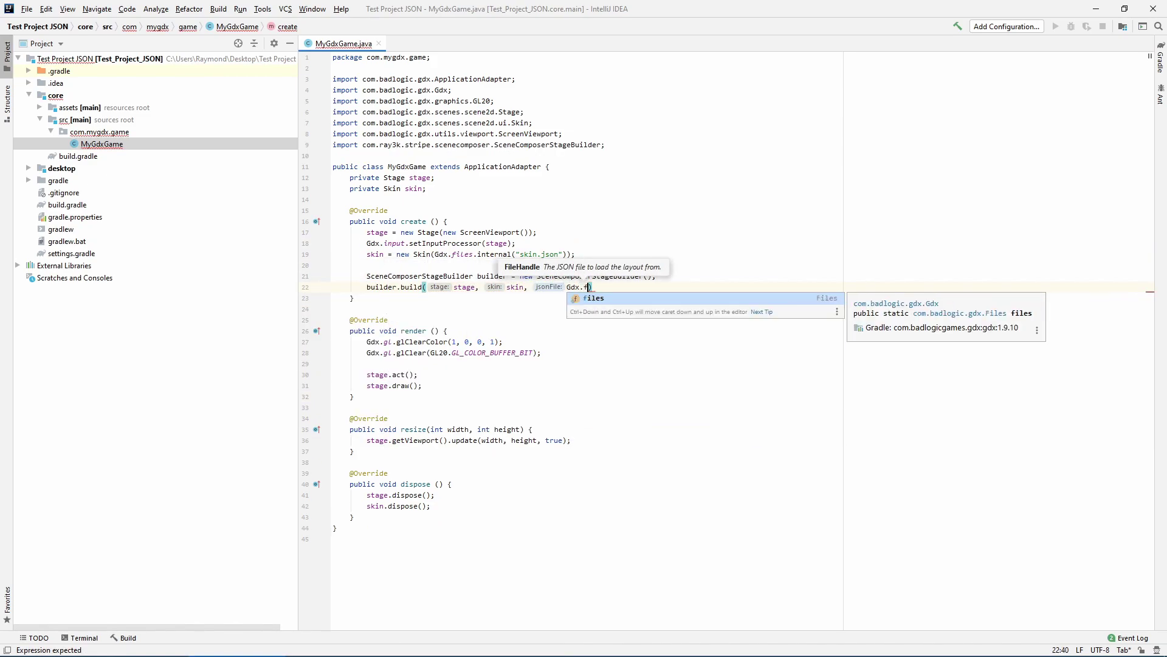
pyautogui.write('.json"));')
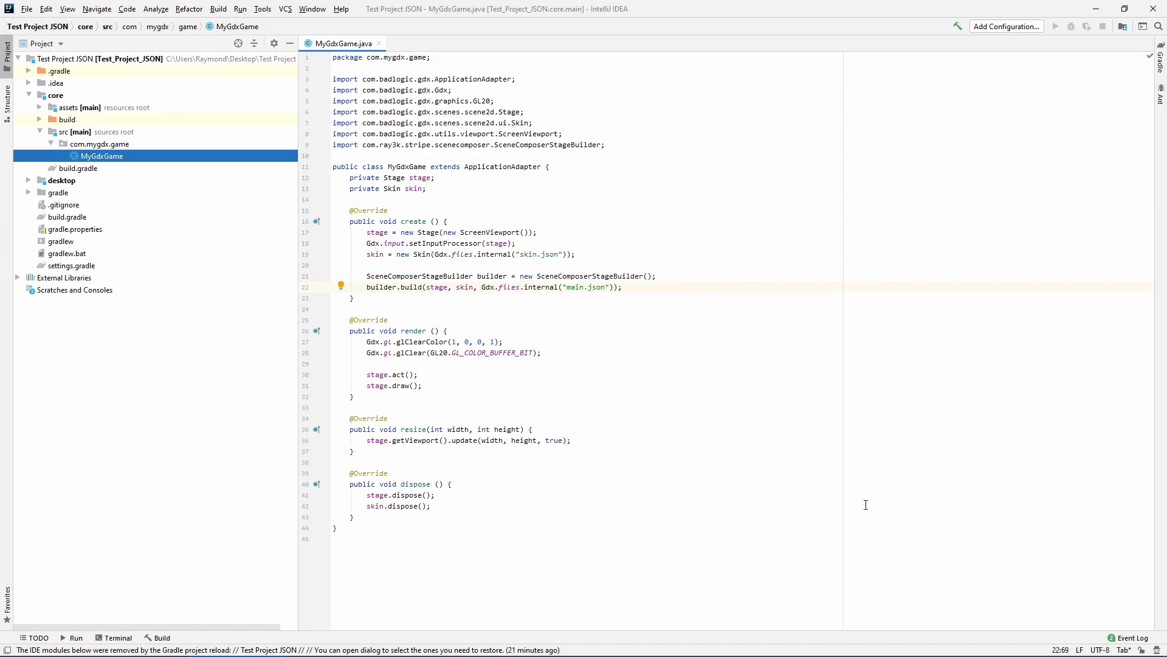
pyautogui.click(29, 180)
# Step: Run DesktopLauncher, check the 2247 main menu window, then close it
pyautogui.rightClick(109, 229)
pyautogui.click(143, 425)
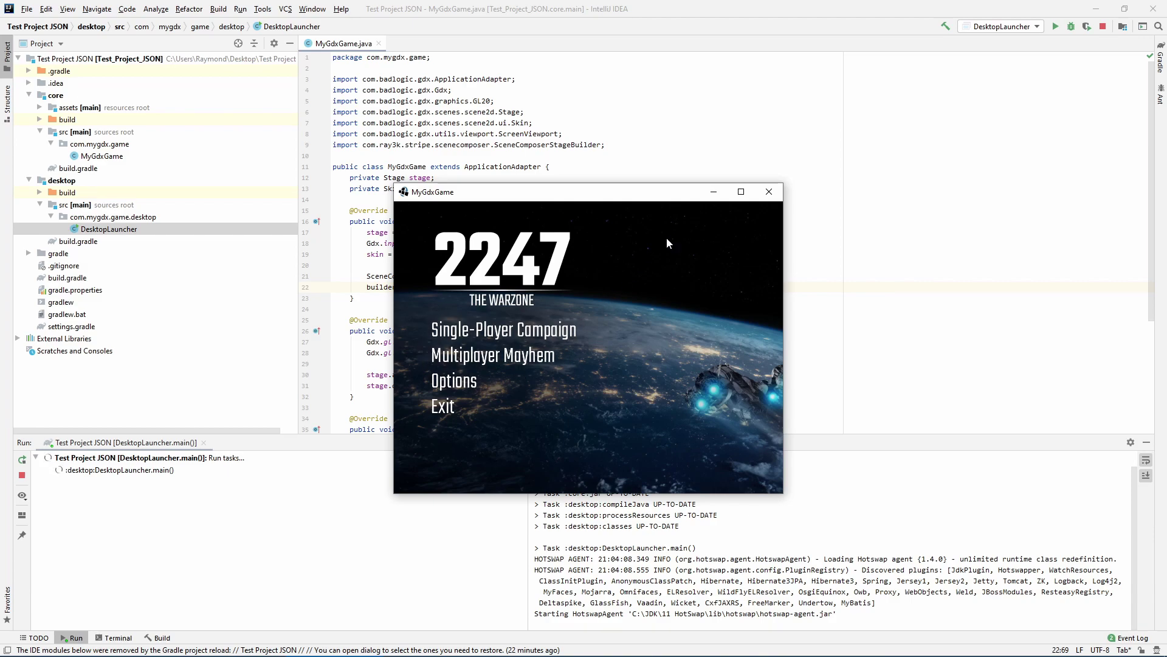
pyautogui.click(768, 194)
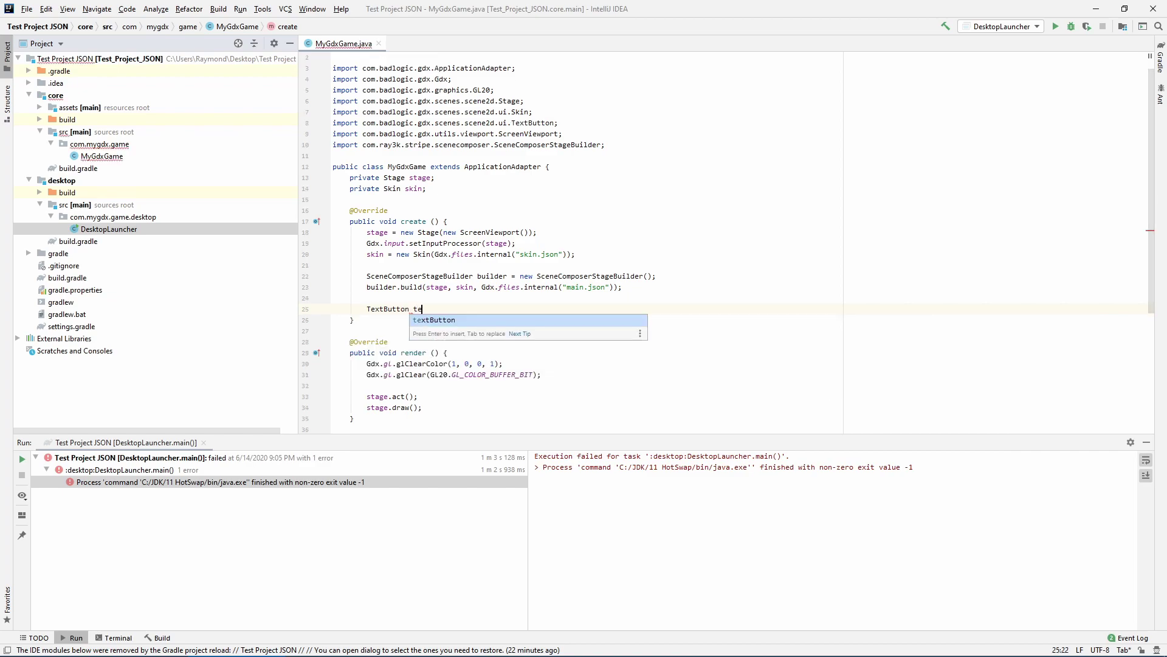
# Step: Look up the 'single' button and add a ChangeListener printing 'Start single-player'
pyautogui.write('xtButton = stage.getRoot().findActor("sing')
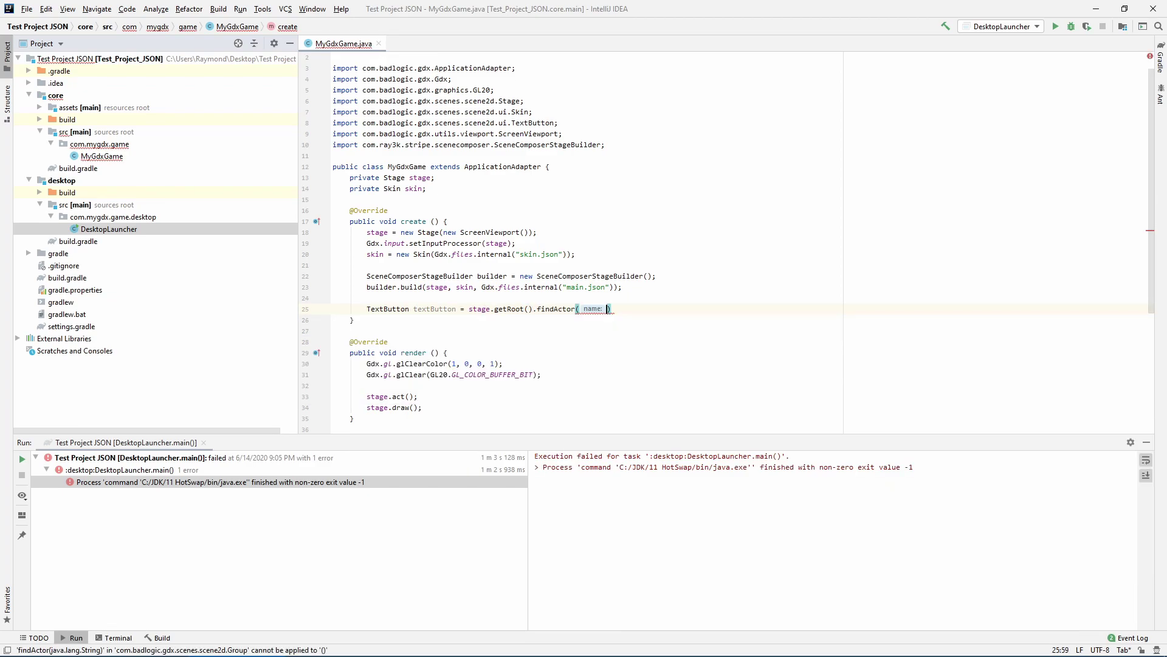
pyautogui.write('le");')
pyautogui.press('Return')
pyautogui.write('textButton.addListener(new ChangeListener')
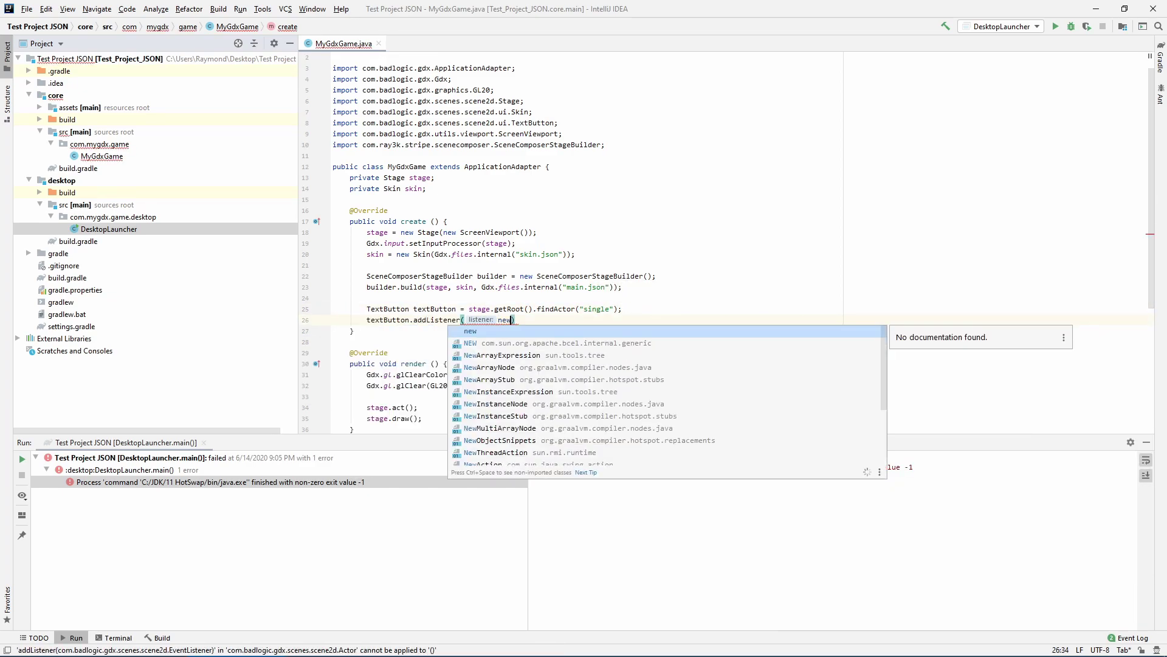
pyautogui.press('Return')
pyautogui.write('System.out.println("Start single-player')
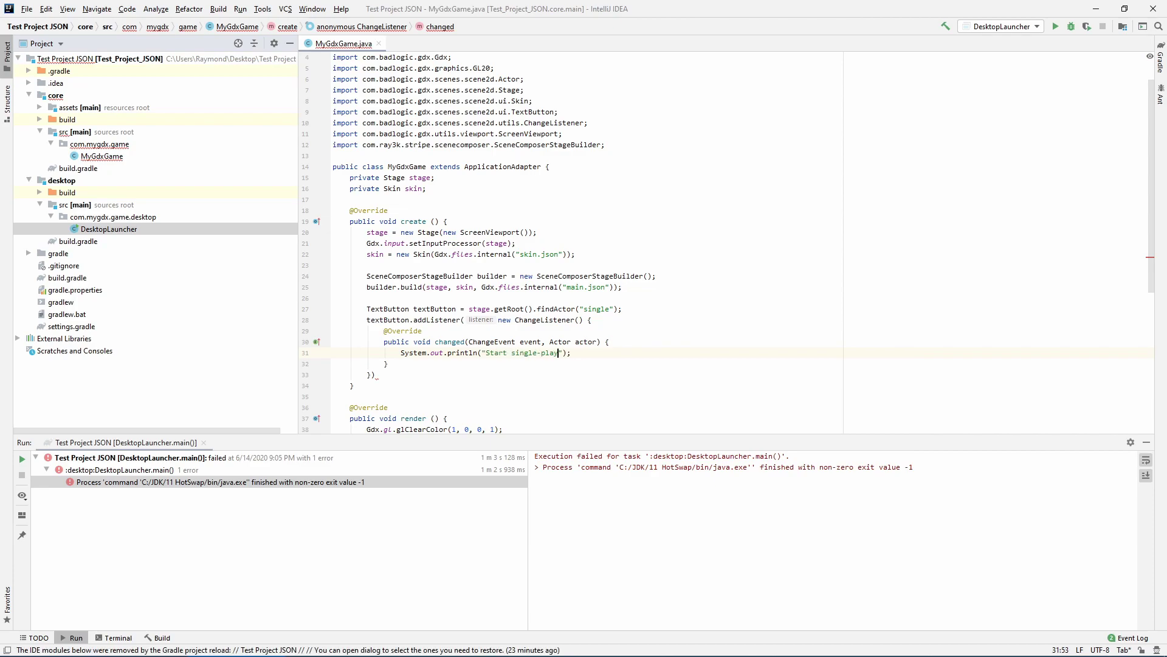
pyautogui.click(377, 374)
pyautogui.write(';')
# Step: Duplicate the listener for multi, options ('Open options') and exit with an exit message
pyautogui.hotkey('ctrl', 'v')
pyautogui.hotkey('ctrl', 'v')
pyautogui.hotkey('ctrl', 'v')
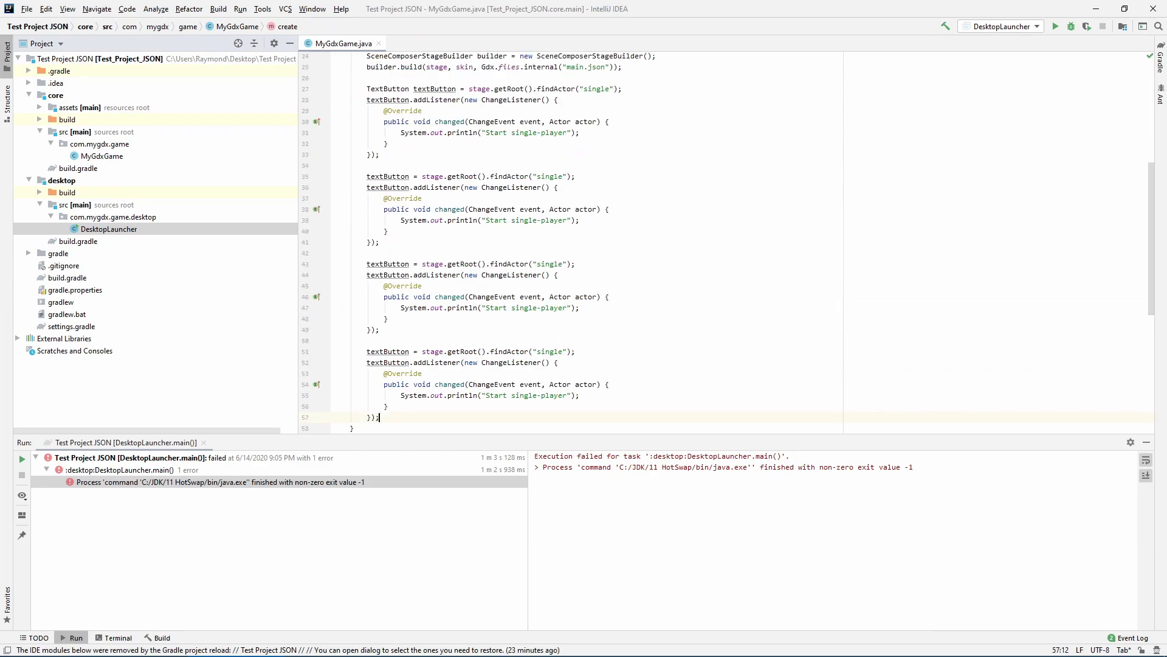
pyautogui.write('lti')
pyautogui.doubleClick(539, 220)
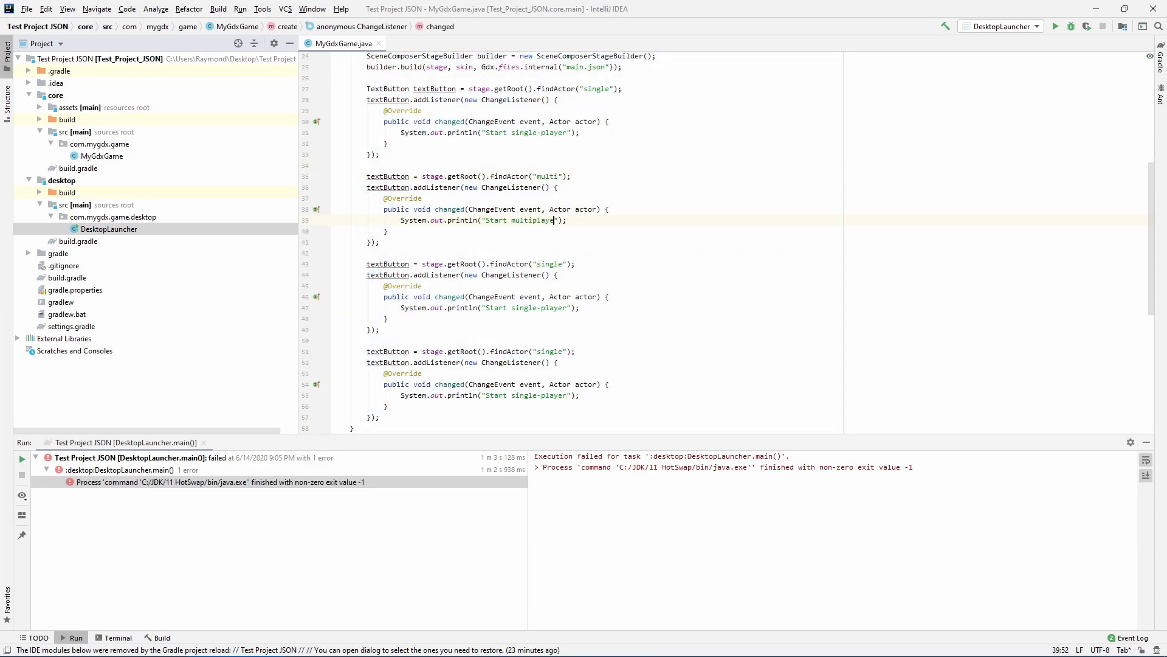
pyautogui.doubleClick(555, 264)
pyautogui.write('options')
pyautogui.moveTo(485, 308); pyautogui.dragTo(576, 308)
pyautogui.write('Open options')
pyautogui.doubleClick(555, 352)
pyautogui.write('exit')
pyautogui.moveTo(486, 395); pyautogui.dragTo(576, 395)
pyautogui.write('Exit e')
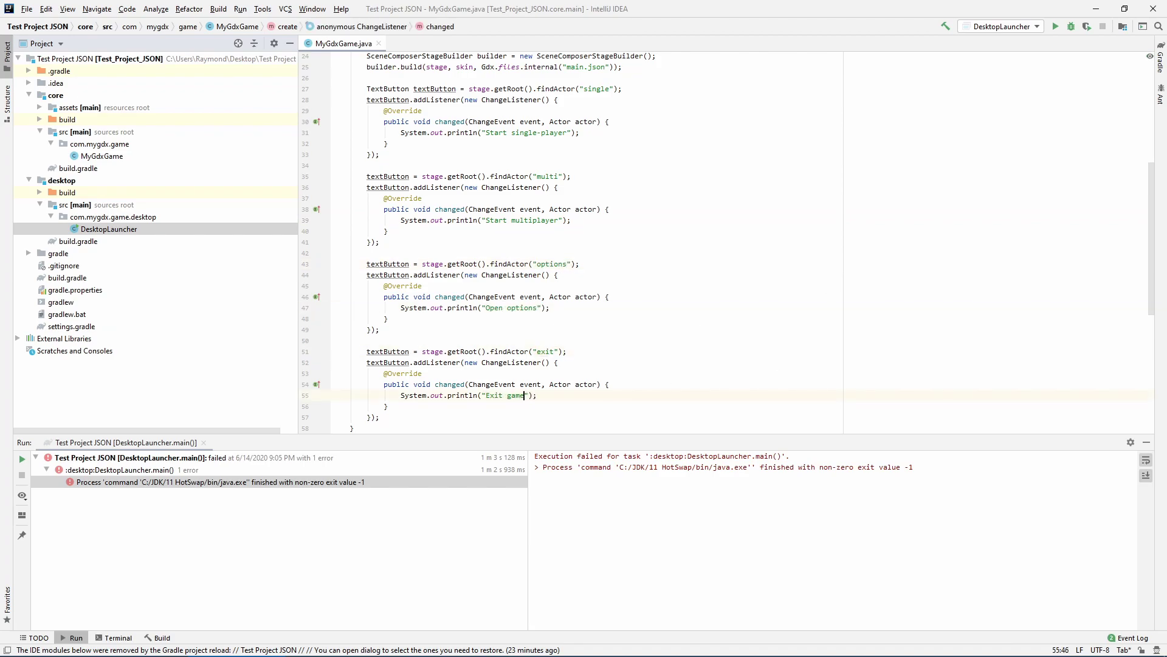